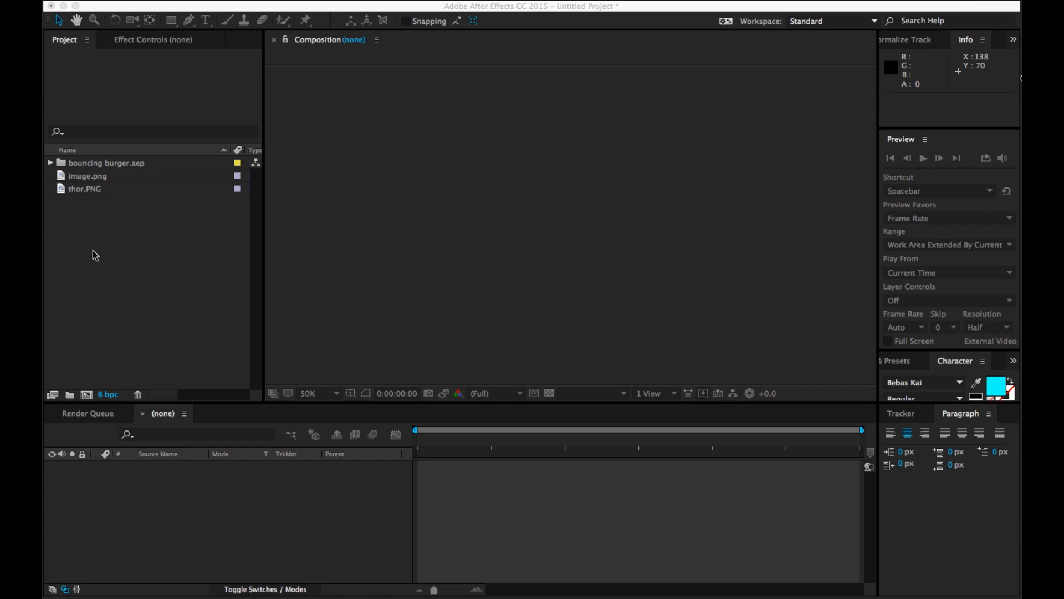
Step: Create a new composition named "Main Comp" using the HDTV 1080 24 preset with a duration of 0:00:06:00
click(68, 375)
click(87, 395)
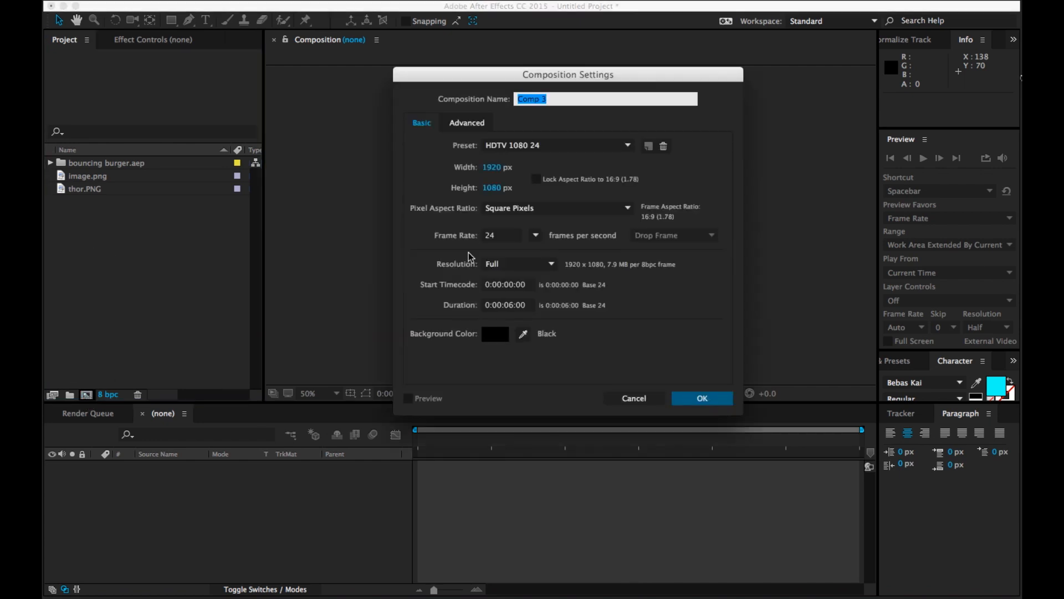
text(Main)
key(BackSpace)
key(BackSpace)
key(BackSpace)
text(ain)
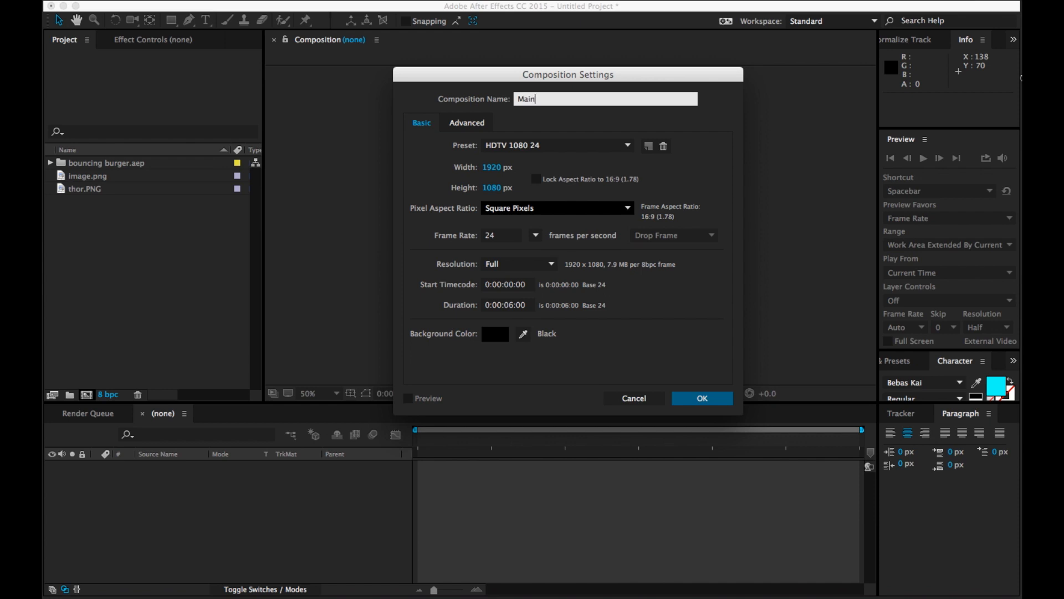
text( Comp)
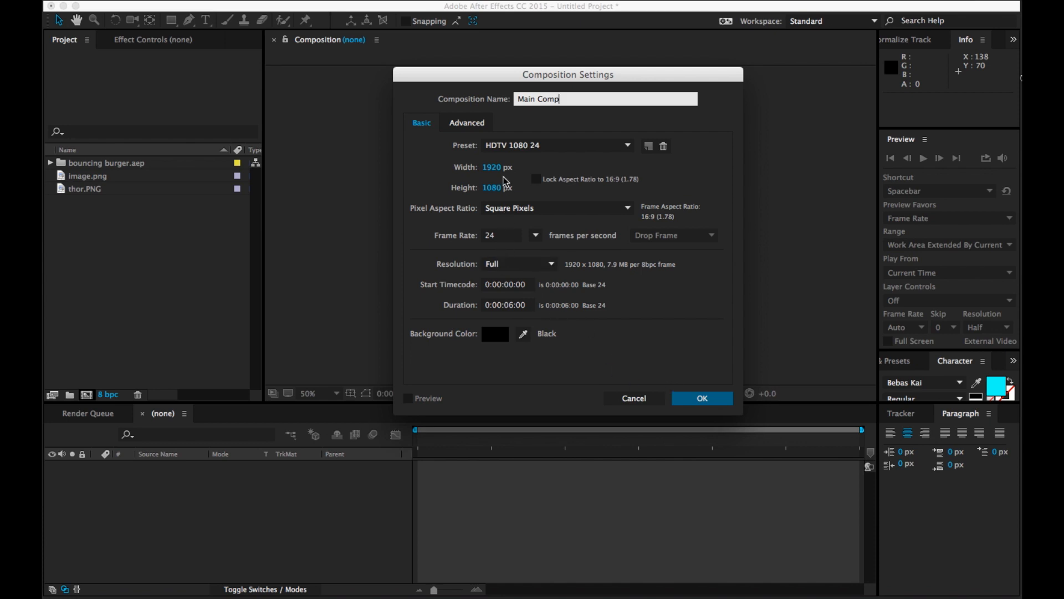
click(704, 397)
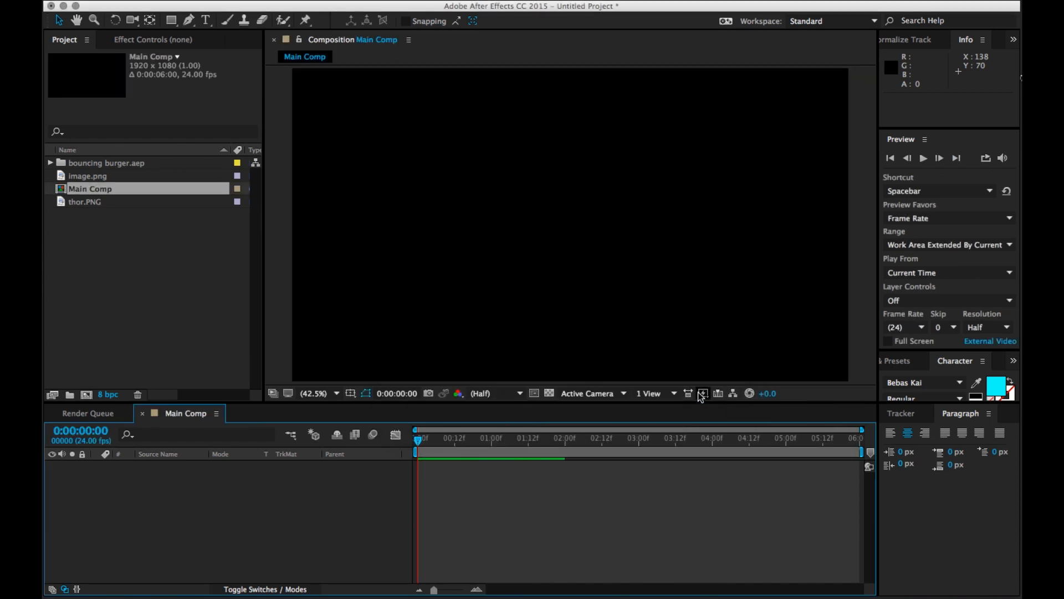
Step: Add image.png from the project files to Main Comp as a layer
click(103, 203)
click(97, 189)
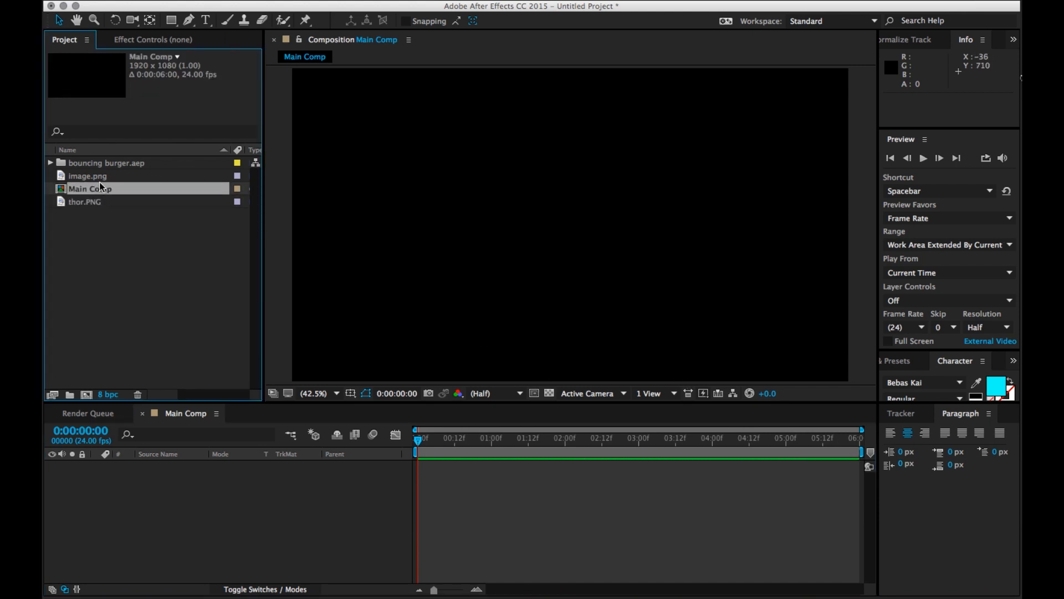
click(100, 180)
drag(98, 181, 221, 521)
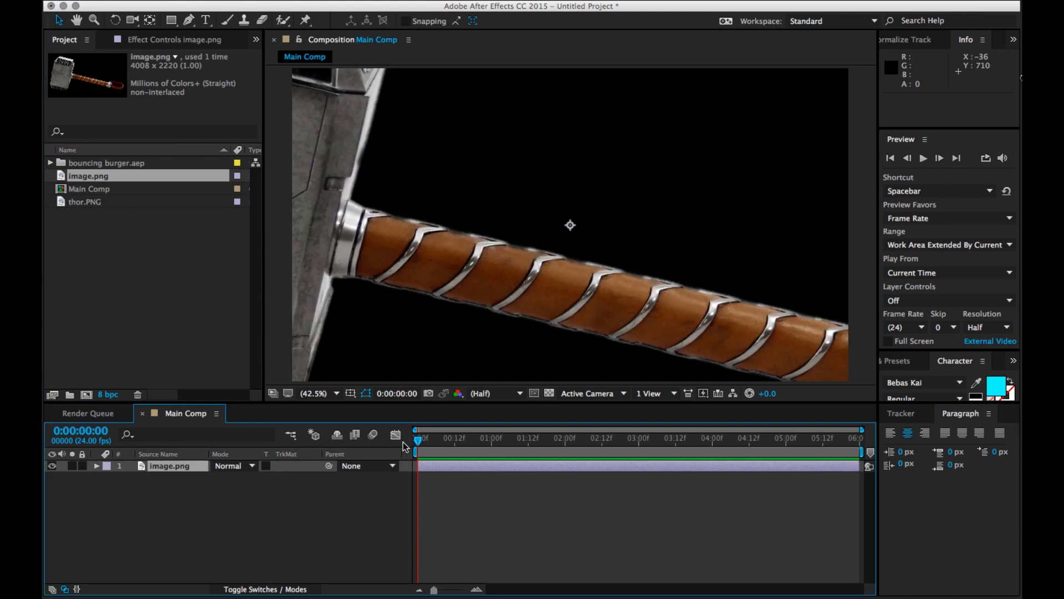
Step: Scale the hammer image layer down to about 23% so the whole hammer fits inside the frame
scroll(670, 219, down, 2)
scroll(670, 219, down, 2)
drag(813, 317, 684, 273)
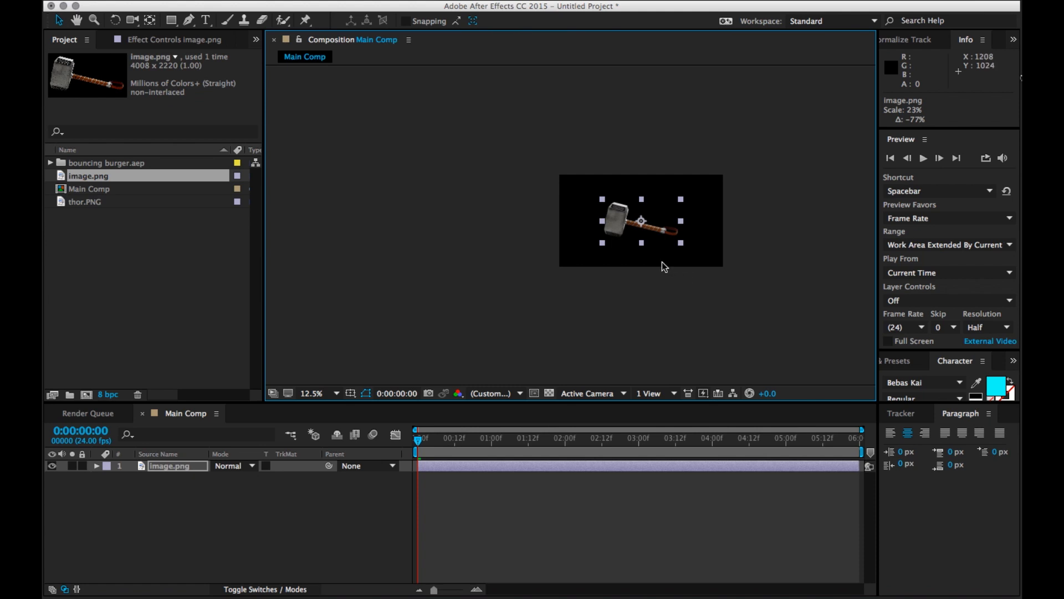
click(317, 394)
click(326, 397)
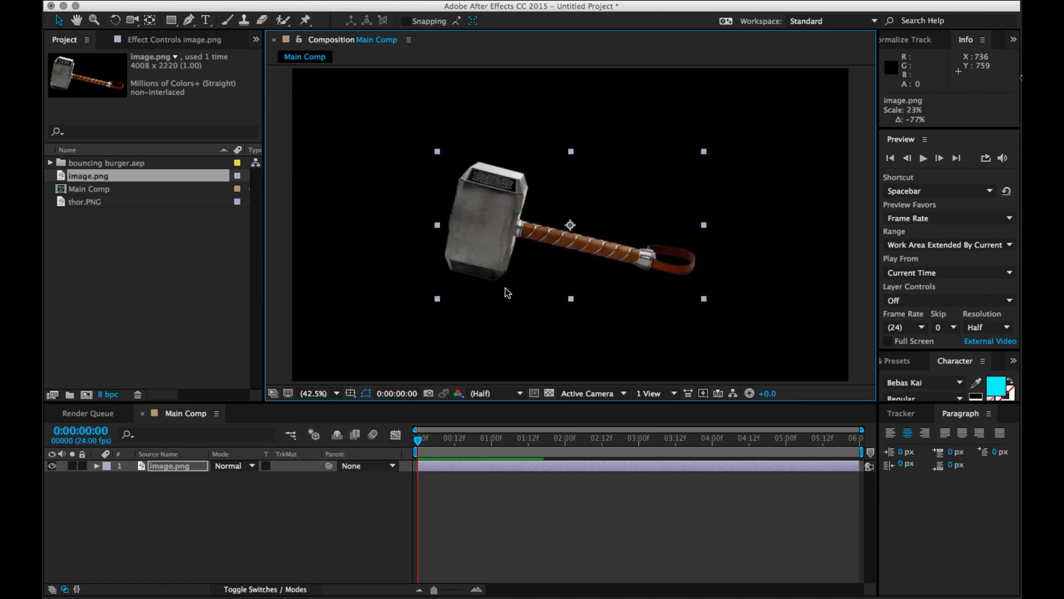
key(super+shift+c)
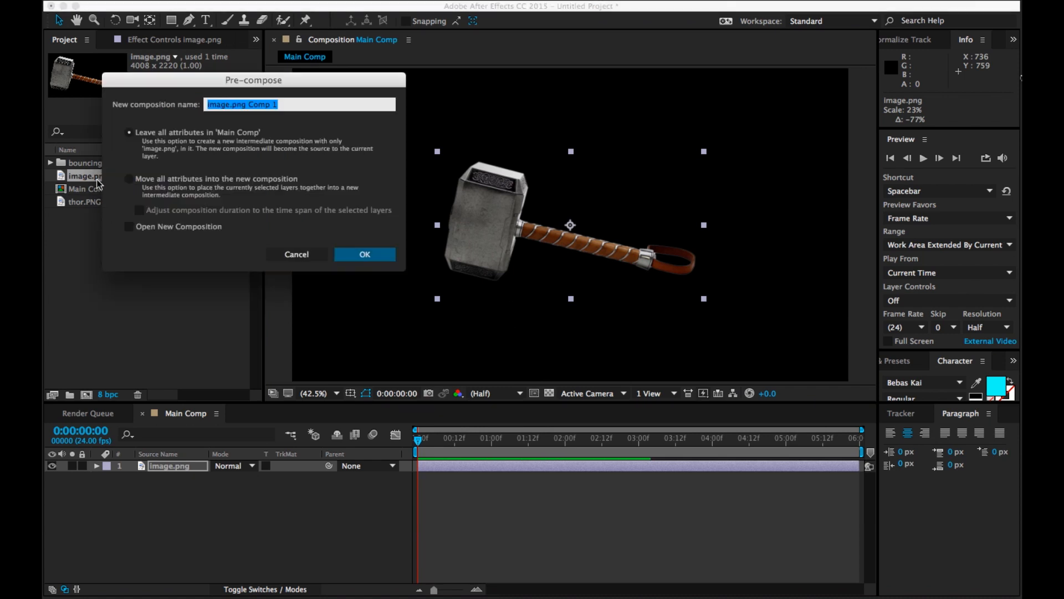
click(129, 178)
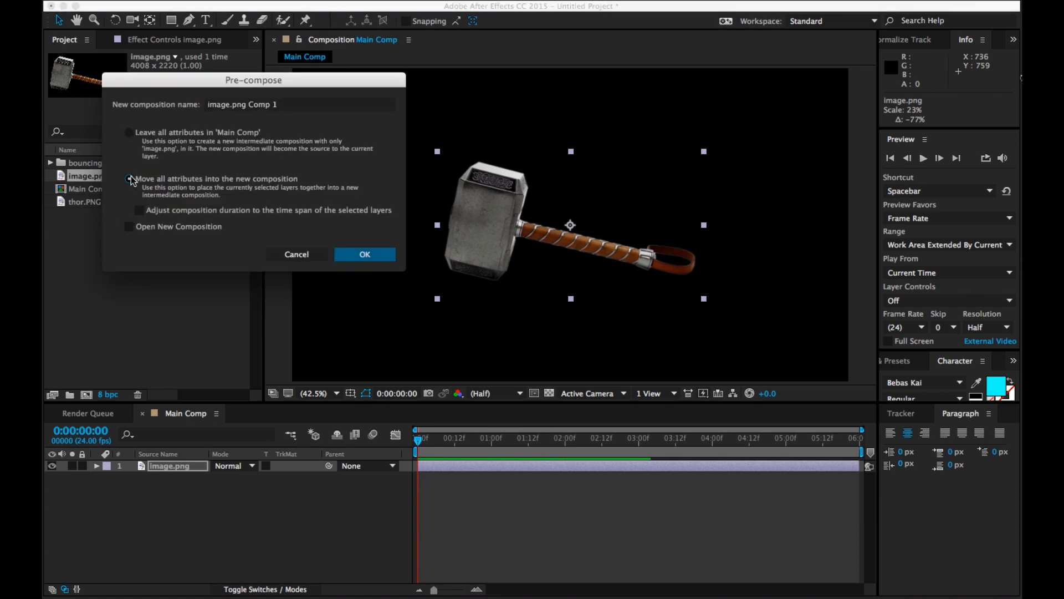
click(366, 265)
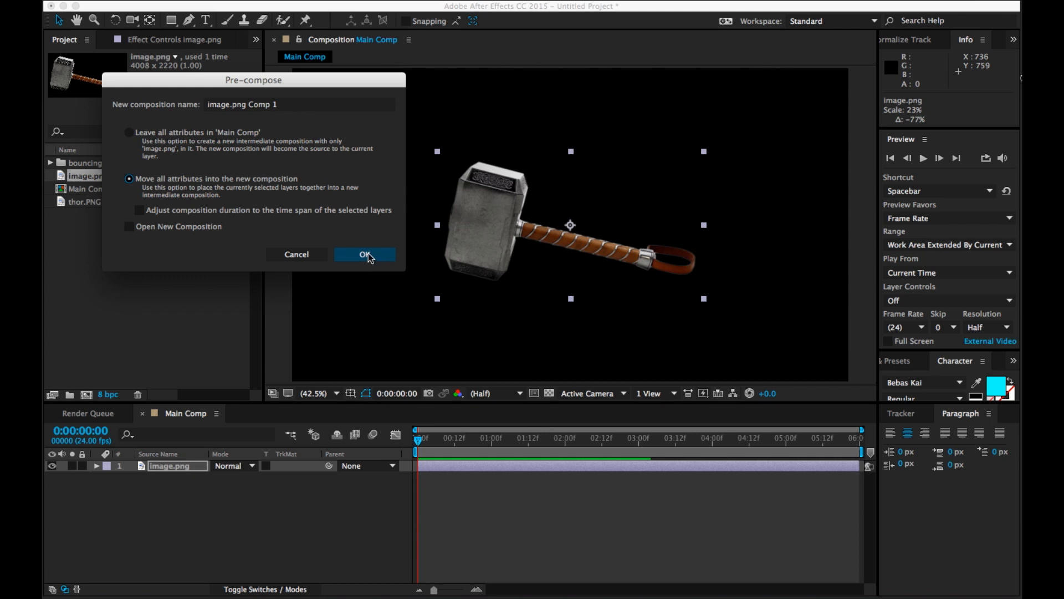
click(368, 256)
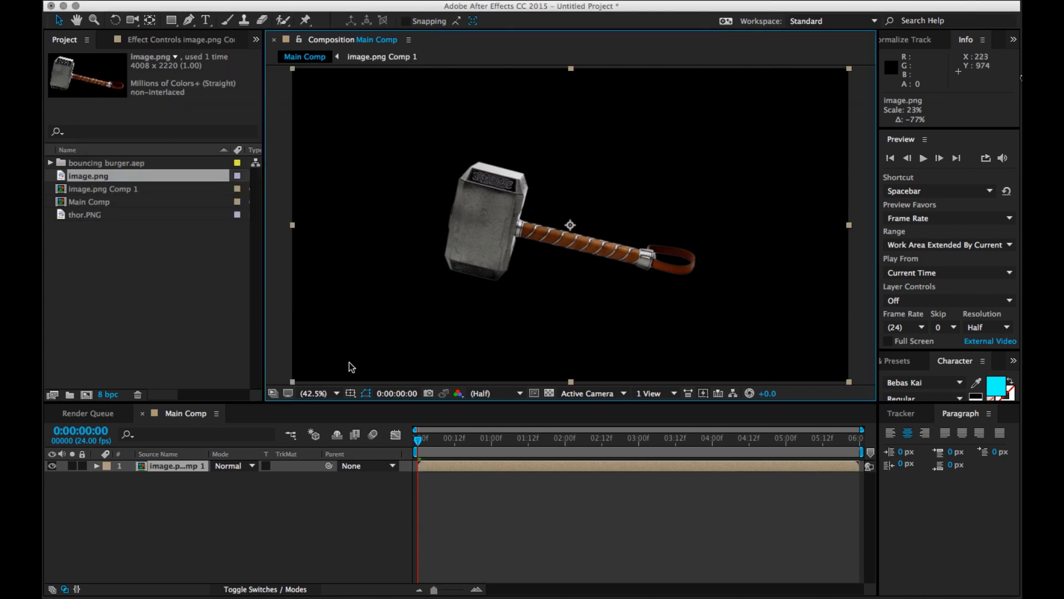
key(super+z)
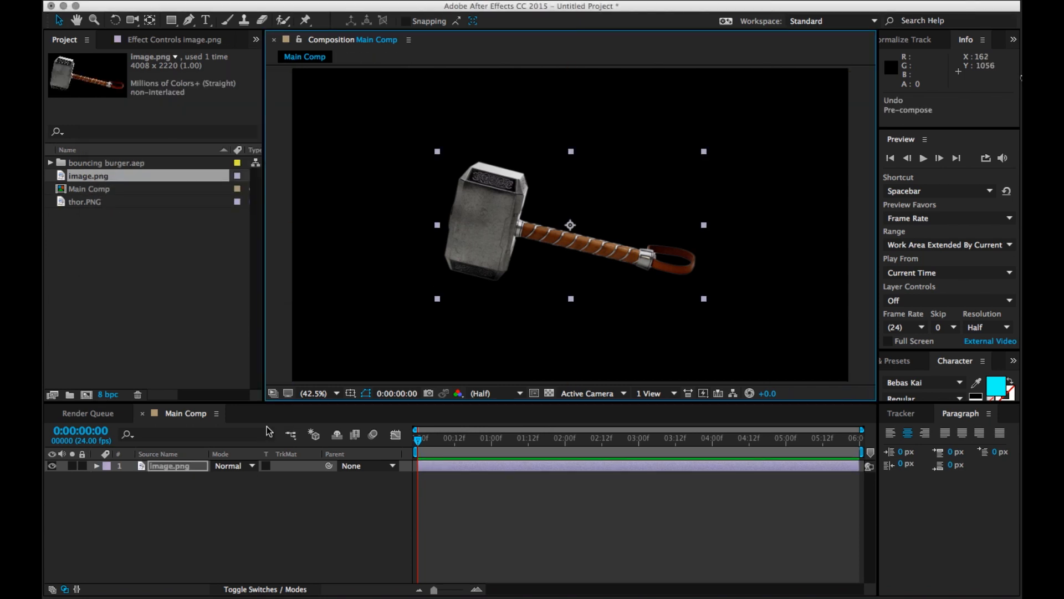
Step: Pre-compose the hammer layer as "Source Comp", moving all attributes into the new composition
key(super+shift+c)
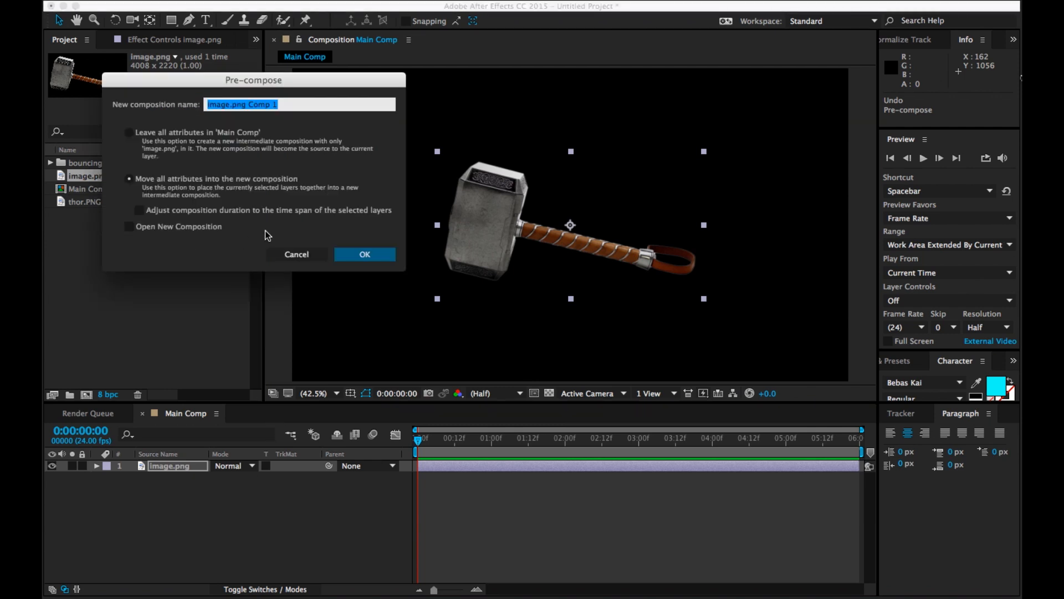
text(Source Comp)
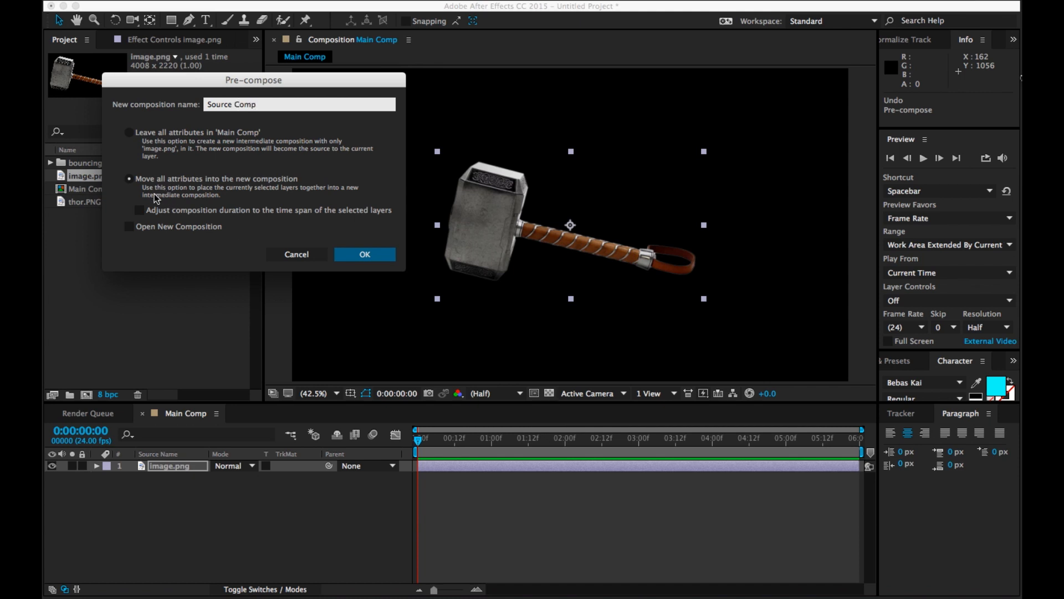
click(357, 255)
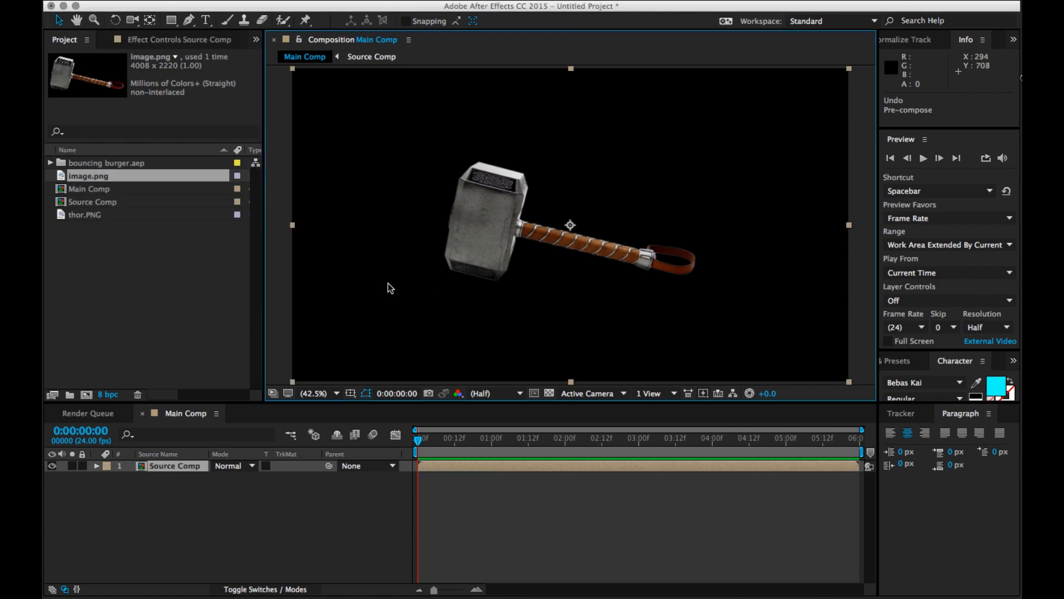
Step: Duplicate the Source Comp layer and rename the upper copy "Lightning Comp"
click(185, 467)
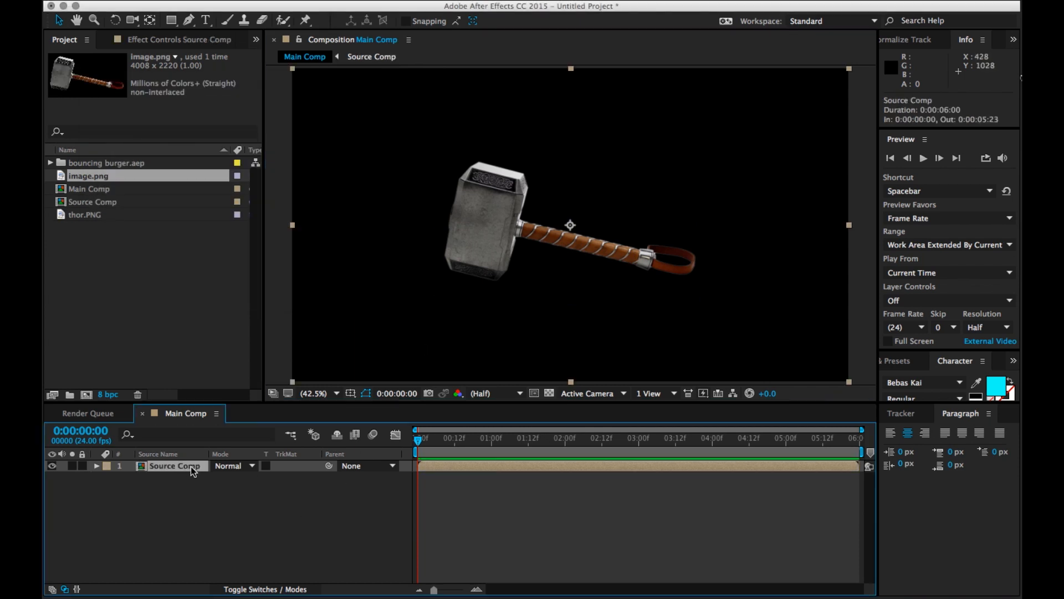
key(super+d)
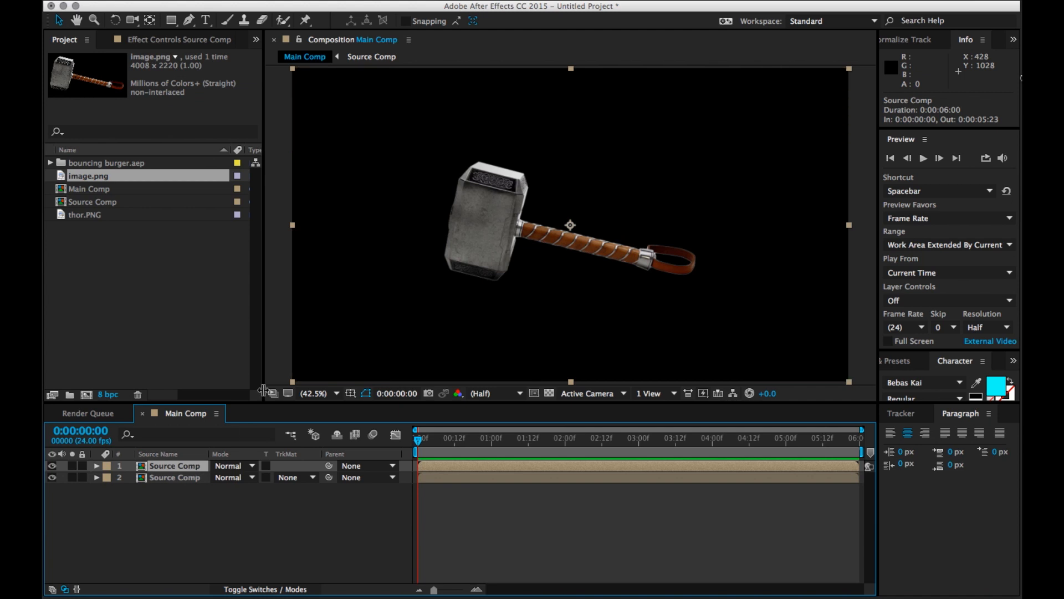
key(Return)
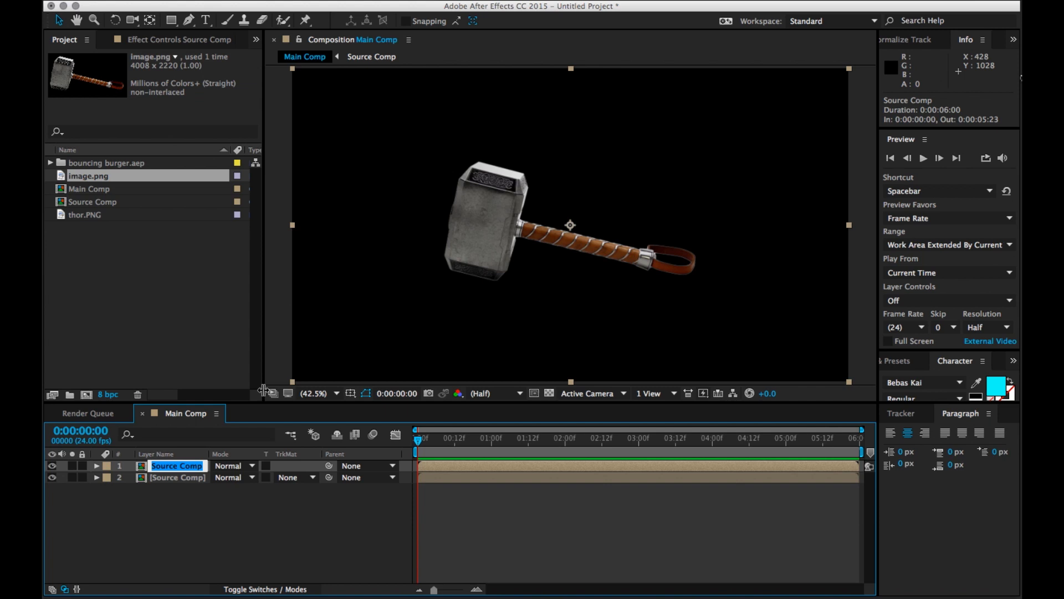
text(Li)
key(BackSpace)
text(igh)
text(tning C)
text(omp)
click(242, 537)
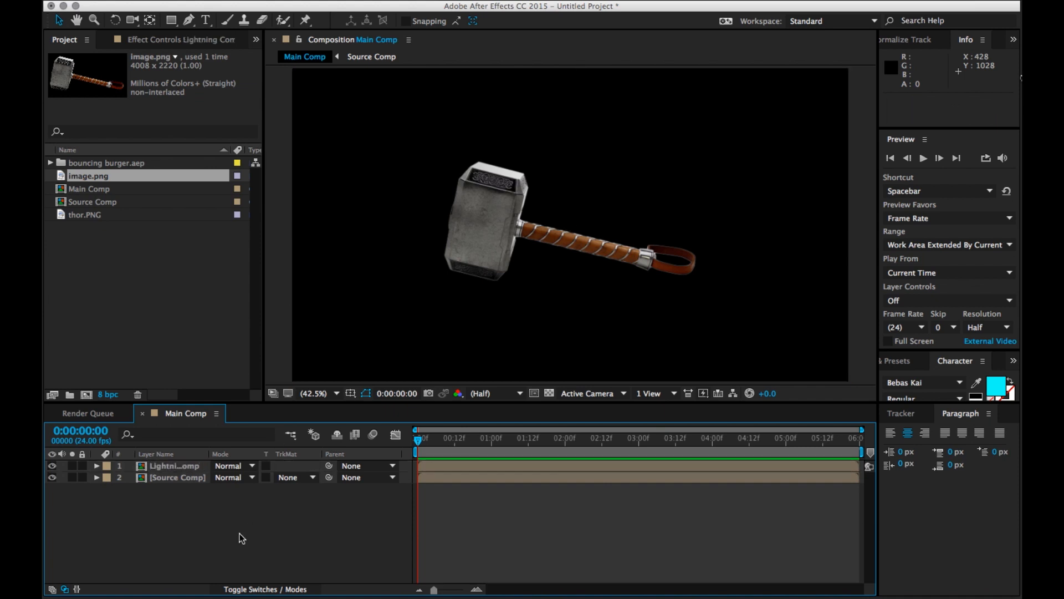
Step: Apply the Find Edges effect to the Lightning Comp layer and turn on its Invert option
click(172, 466)
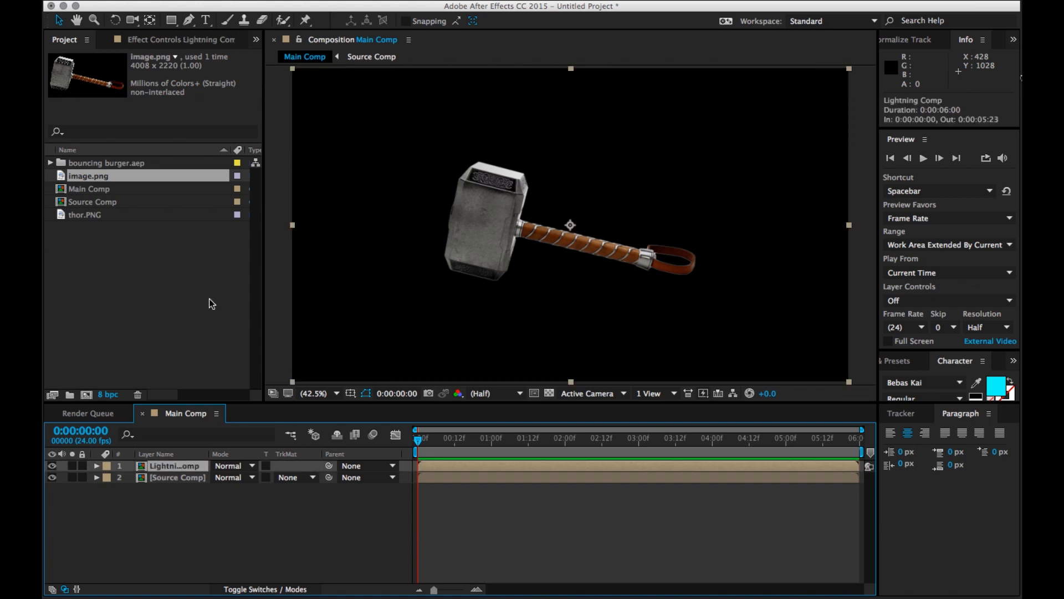
click(205, 41)
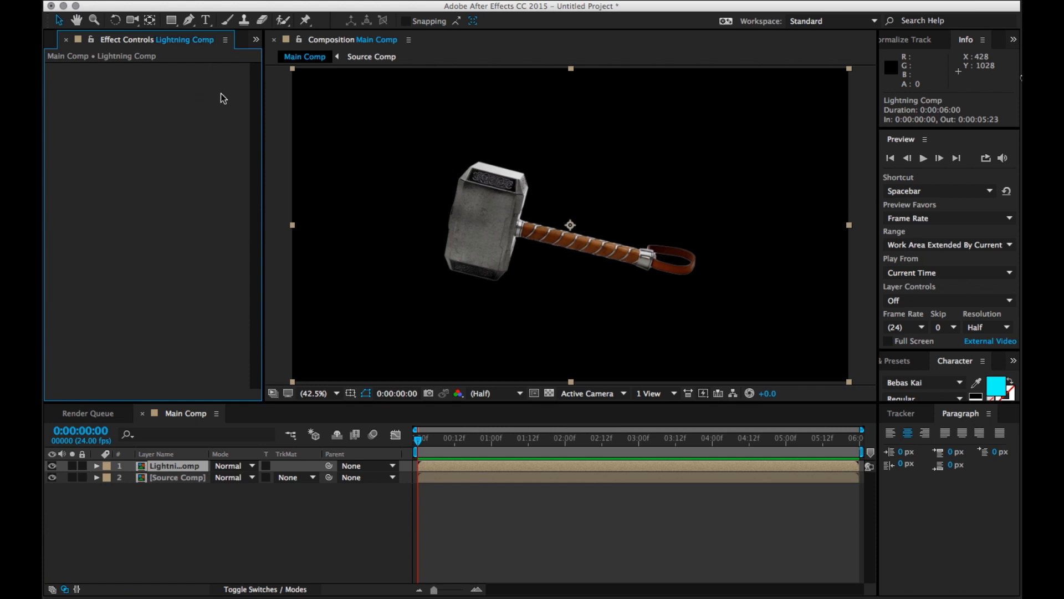
key(ctrl+space)
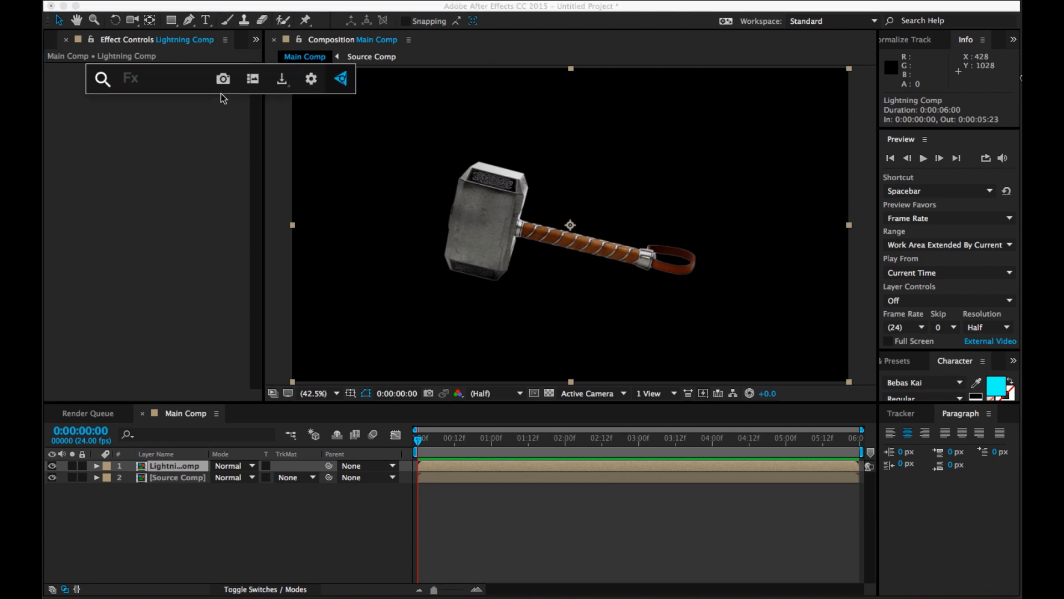
text(find)
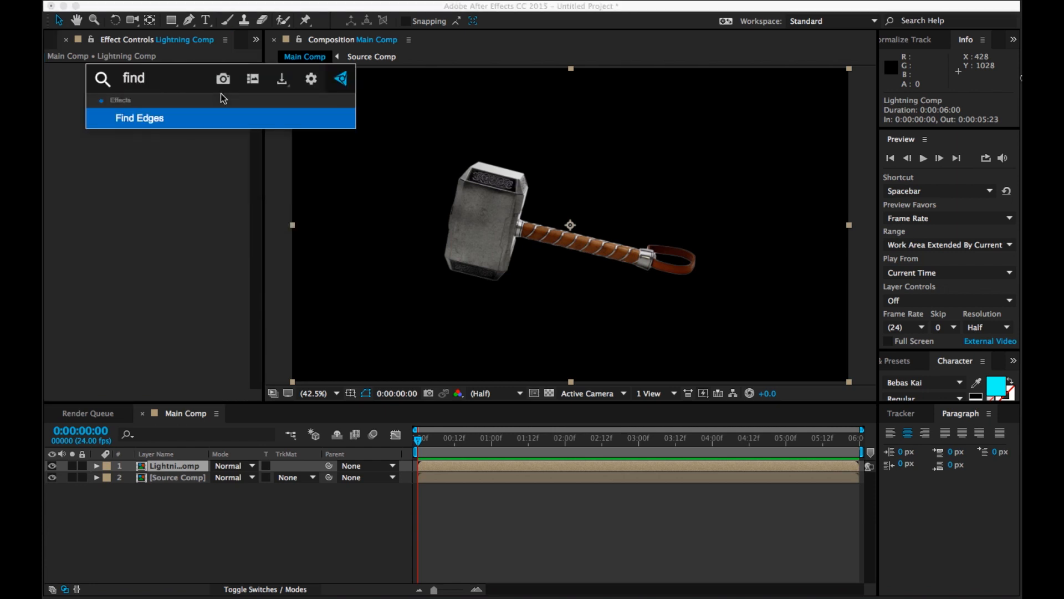
key(Return)
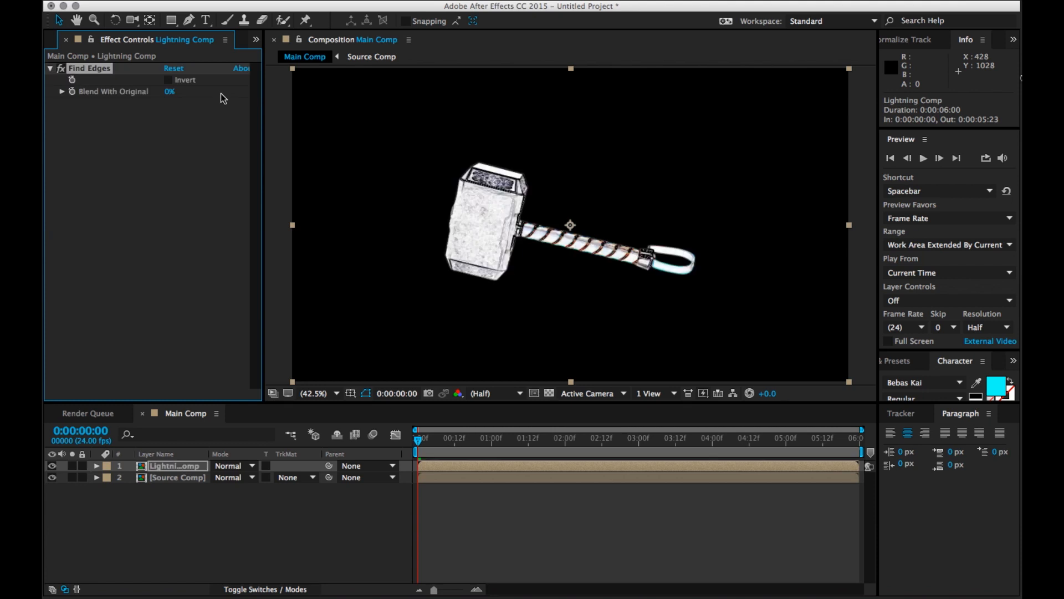
click(168, 80)
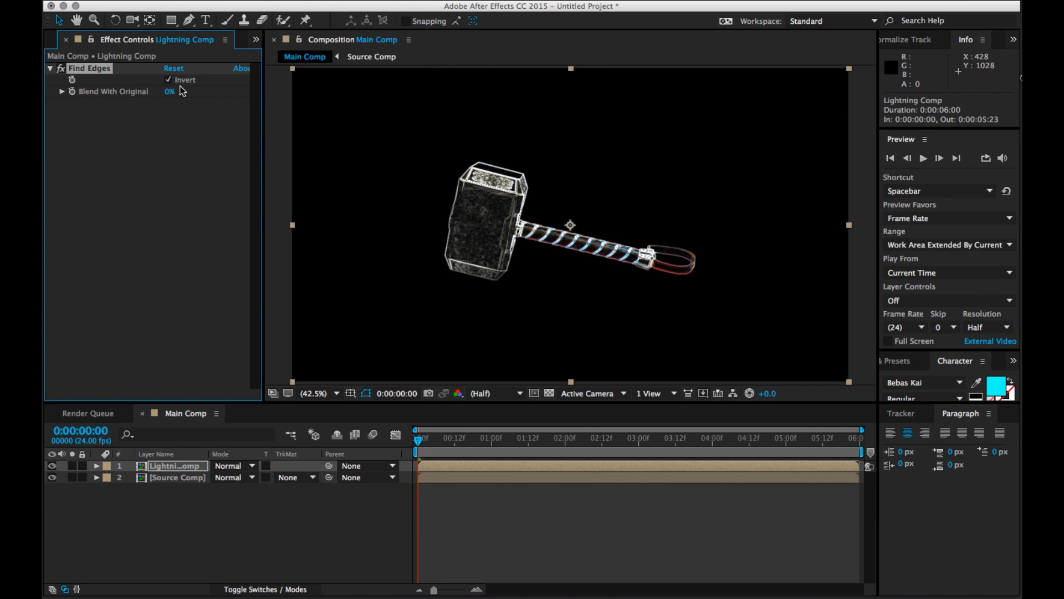
Step: Add a Brightness & Contrast effect to Lightning Comp with Brightness at -150 and Contrast at 100
key(ctrl+space)
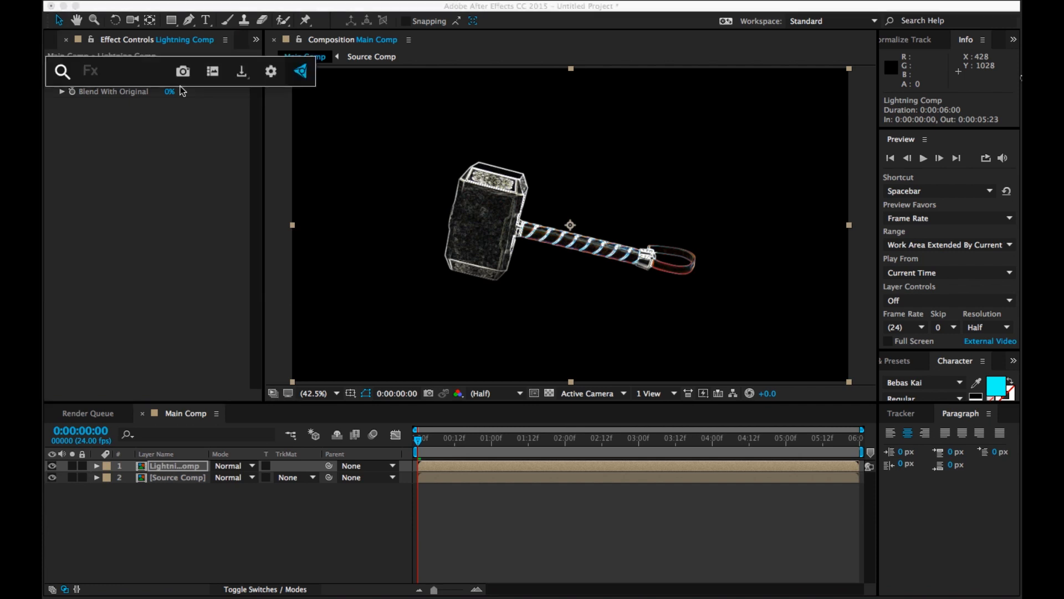
text(bri)
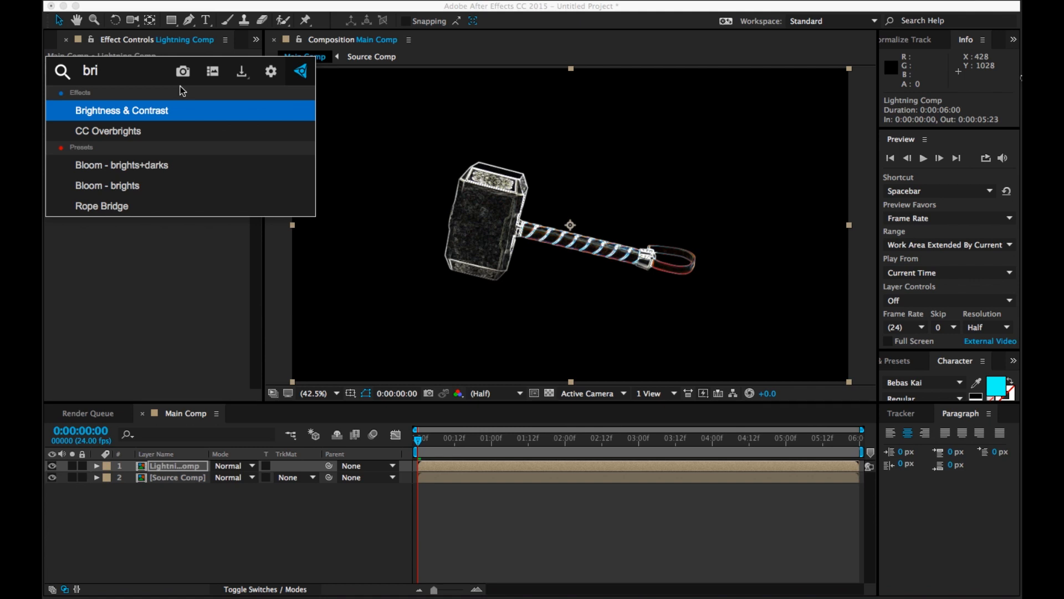
key(Return)
drag(168, 119, 164, 114)
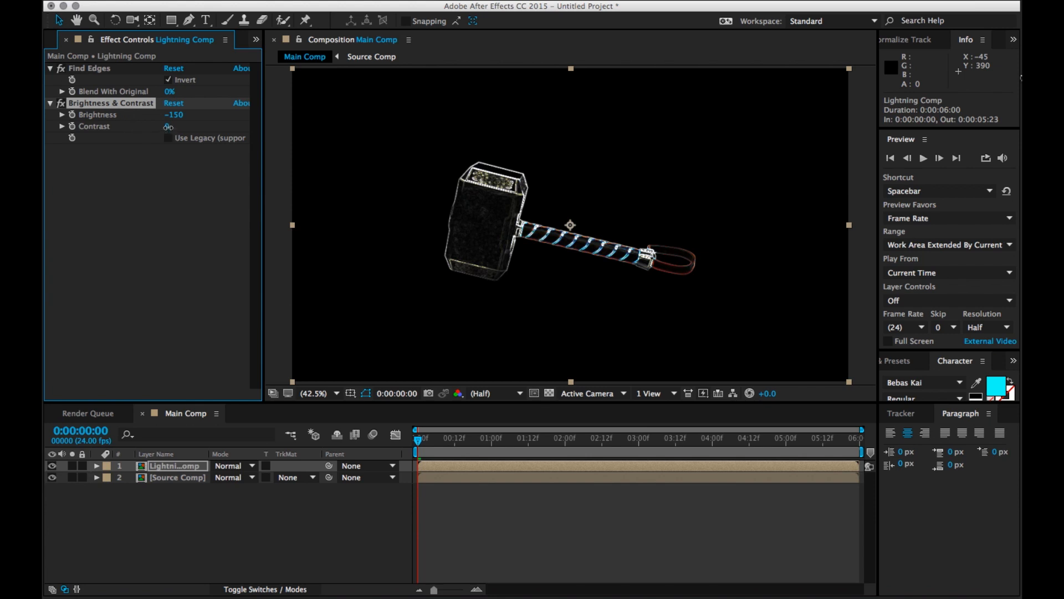
drag(168, 127, 323, 129)
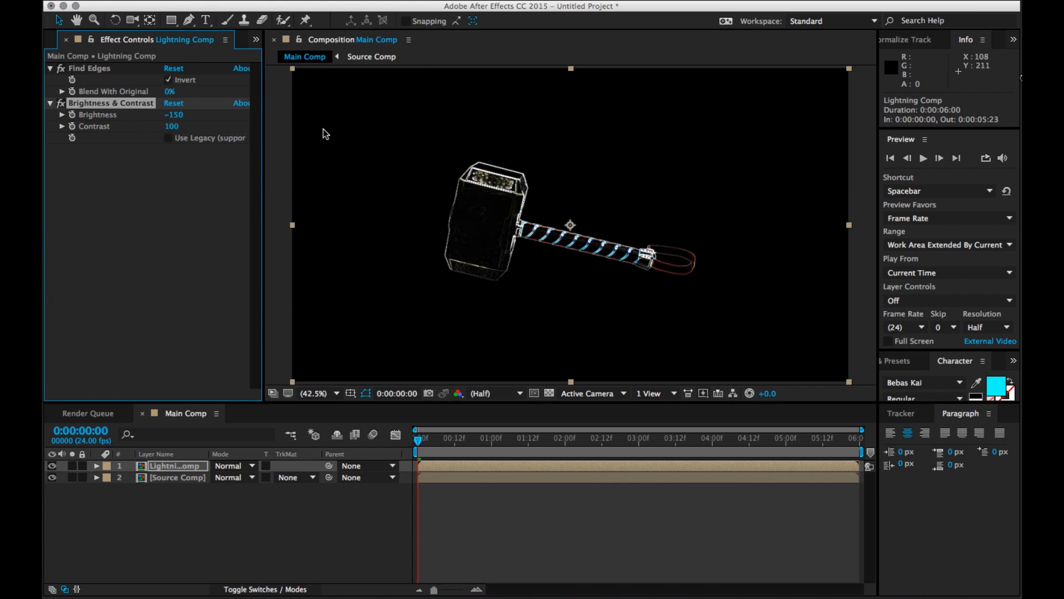
Step: Apply the Colorama effect to Lightning Comp and disable its Find Edges and Brightness & Contrast effects
key(period)
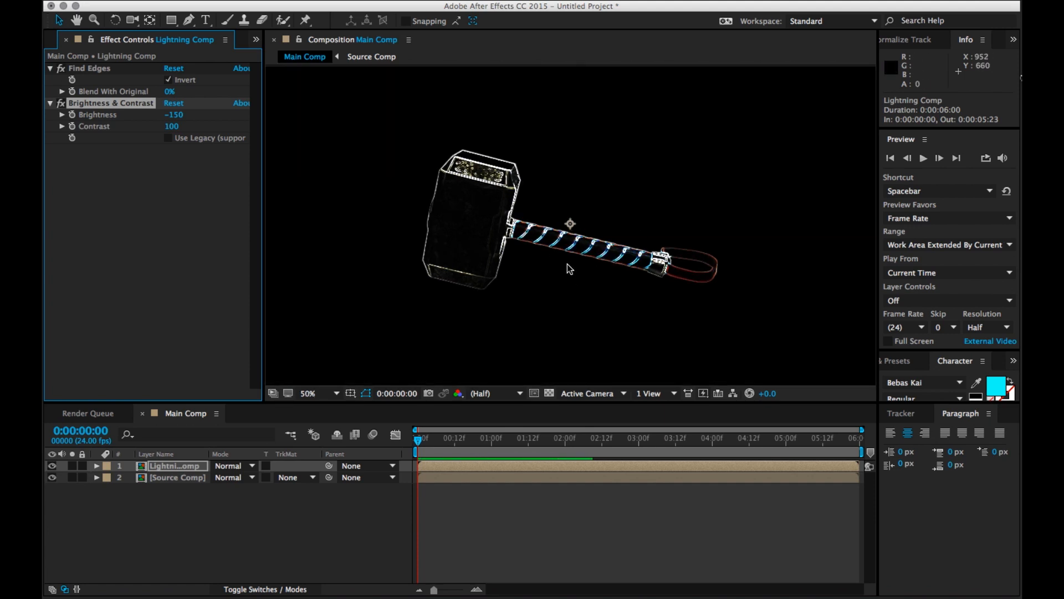
click(175, 242)
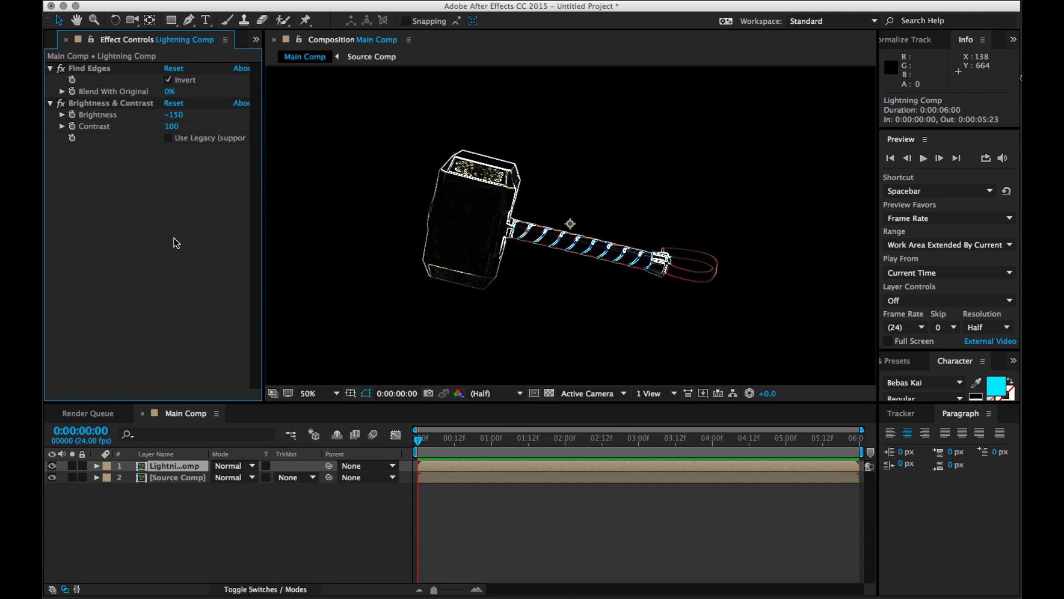
key(ctrl+space)
text(colorama)
key(Return)
click(61, 102)
click(61, 68)
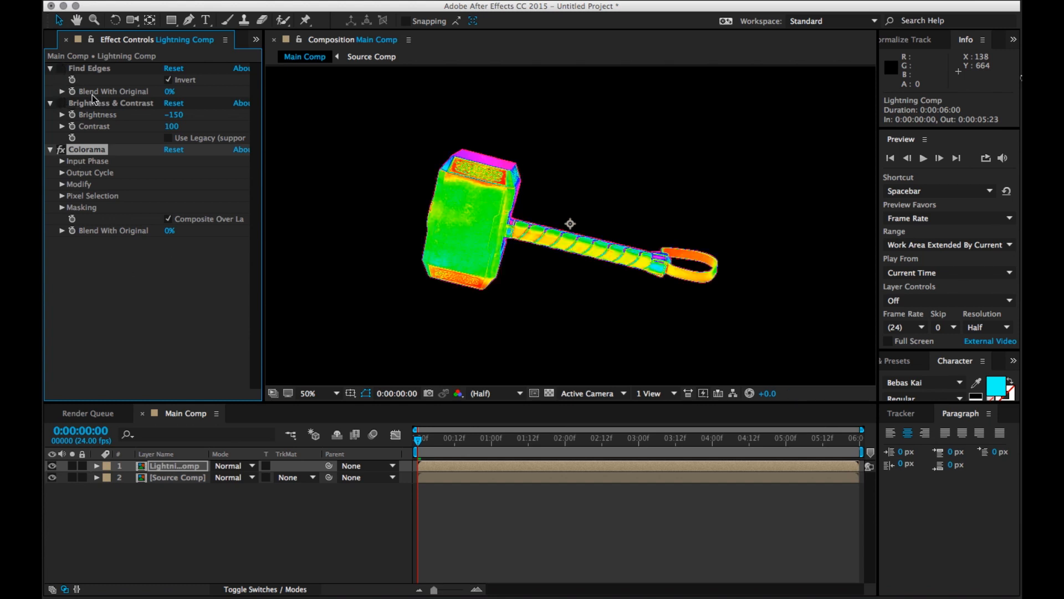
Step: Set Colorama's output cycle to the Ramp Grey preset palette with 2 cycle repetitions
click(62, 172)
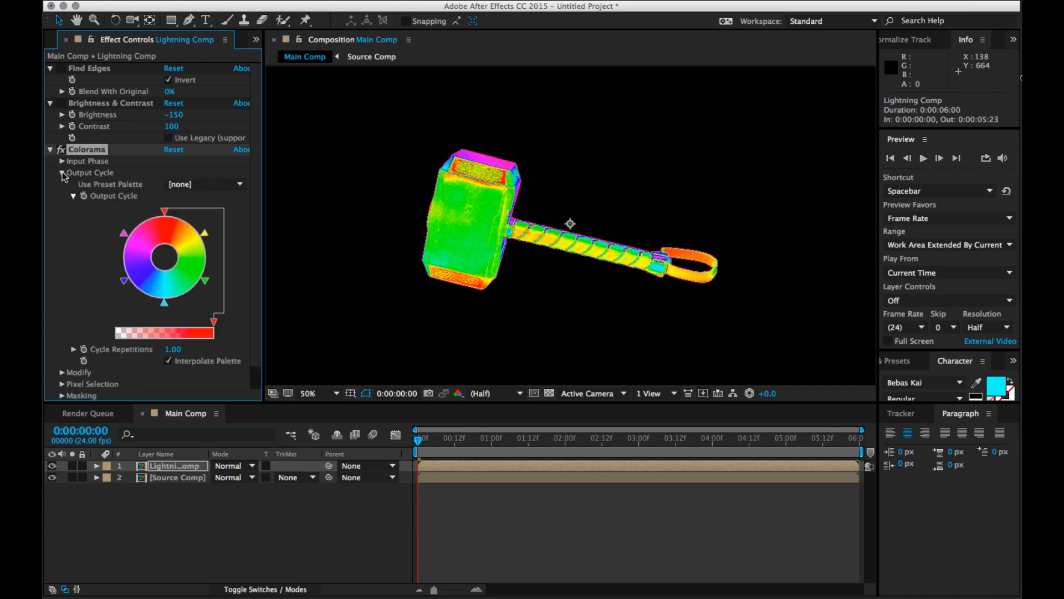
click(228, 186)
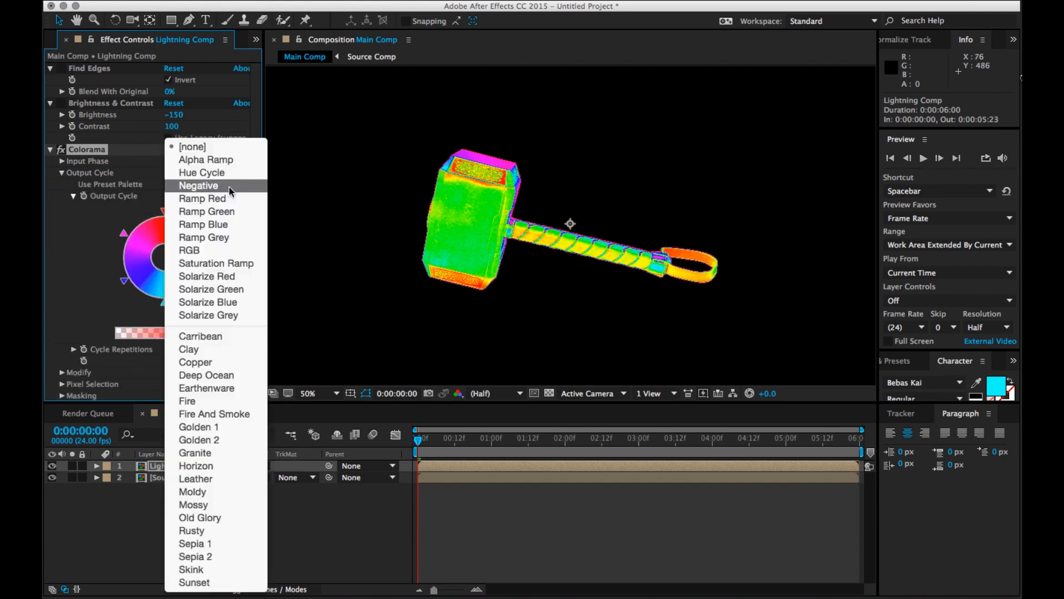
click(222, 238)
click(173, 350)
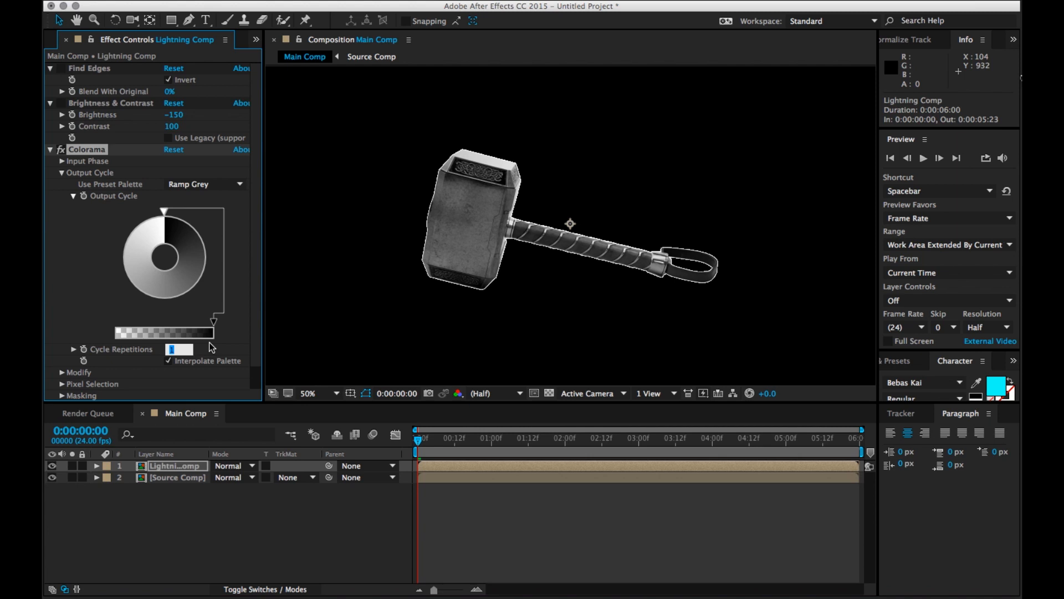
key(Return)
mouse_move(173, 356)
mouse_down()
mouse_move(186, 352)
mouse_move(173, 357)
mouse_up()
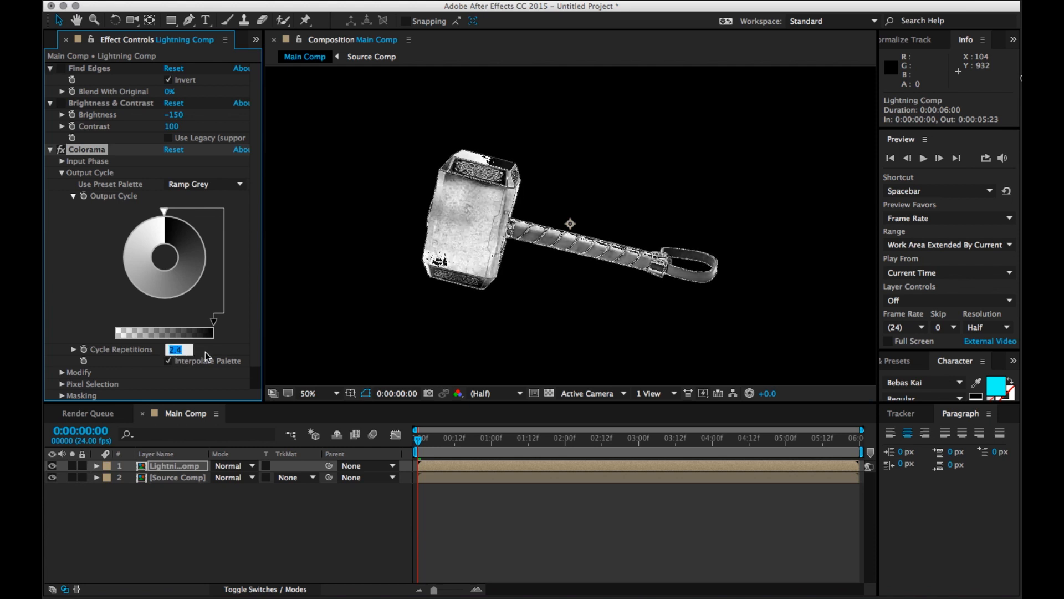
key(super+z)
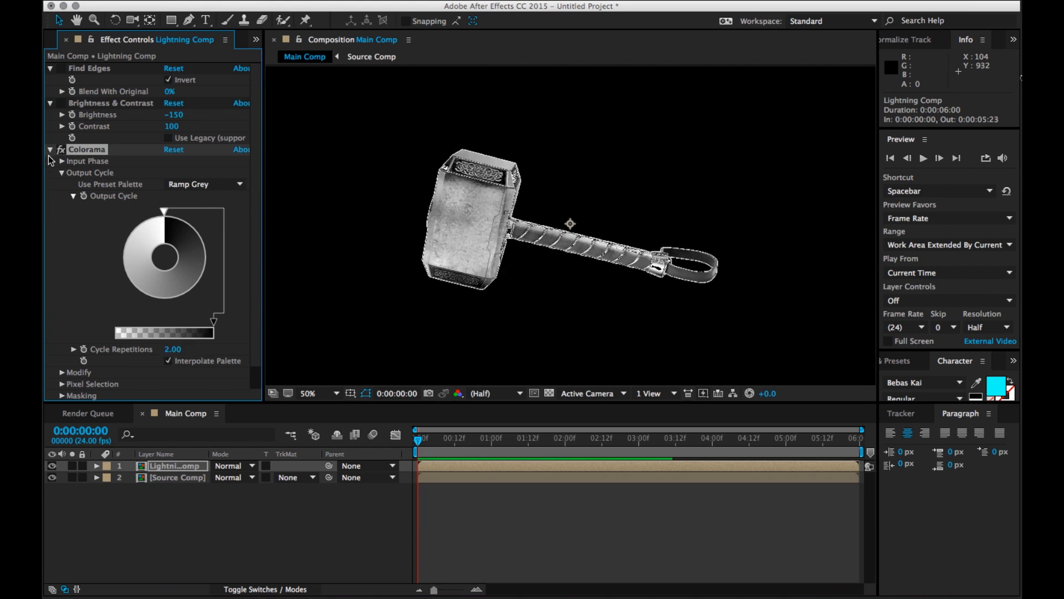
Step: Re-enable the Brightness & Contrast and Find Edges effects and collapse all three effects' settings
click(61, 103)
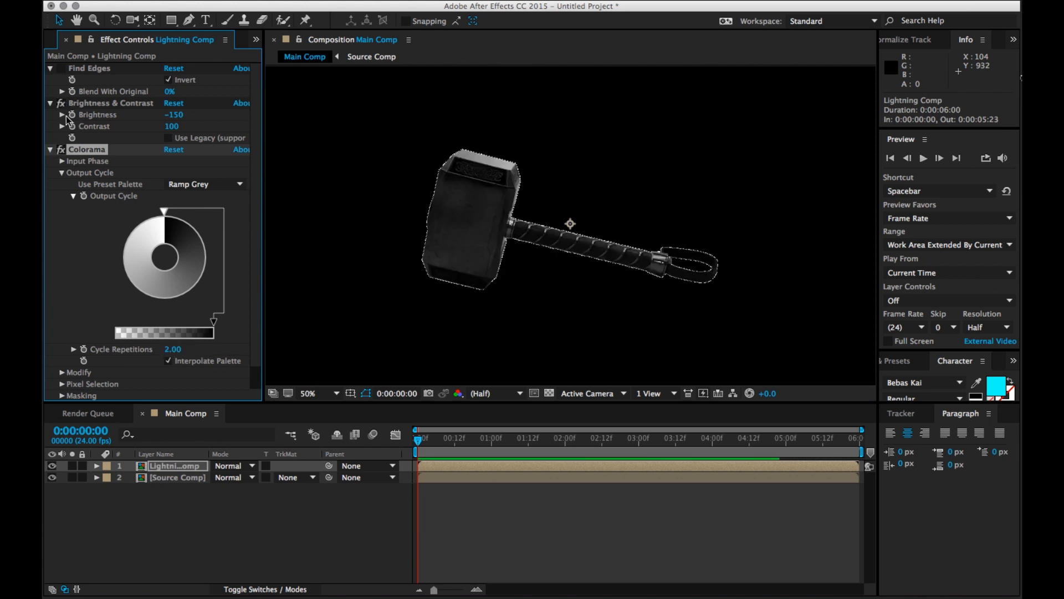
click(61, 68)
click(51, 68)
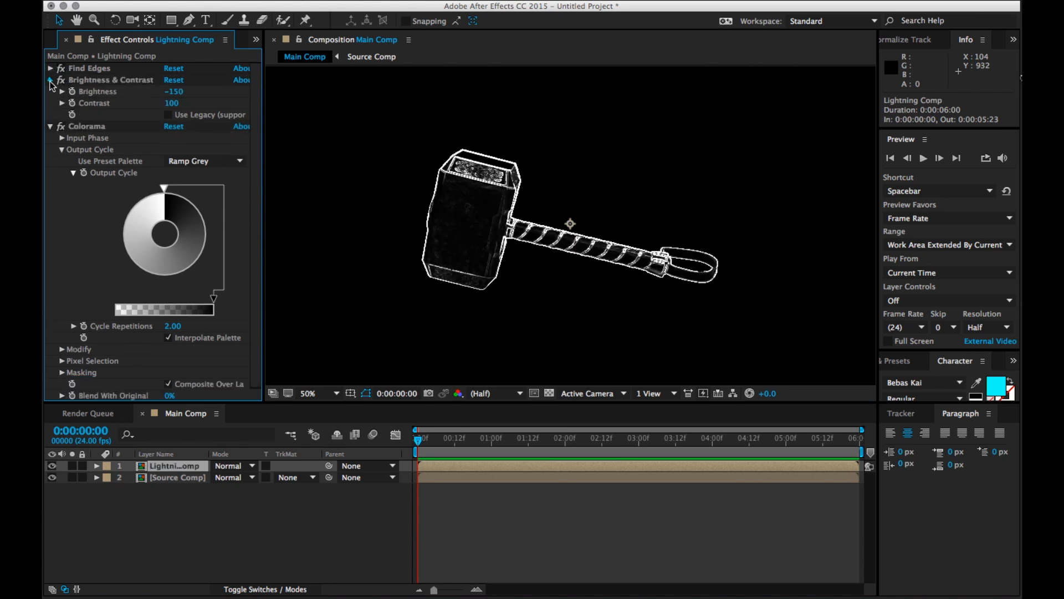
click(50, 80)
click(51, 91)
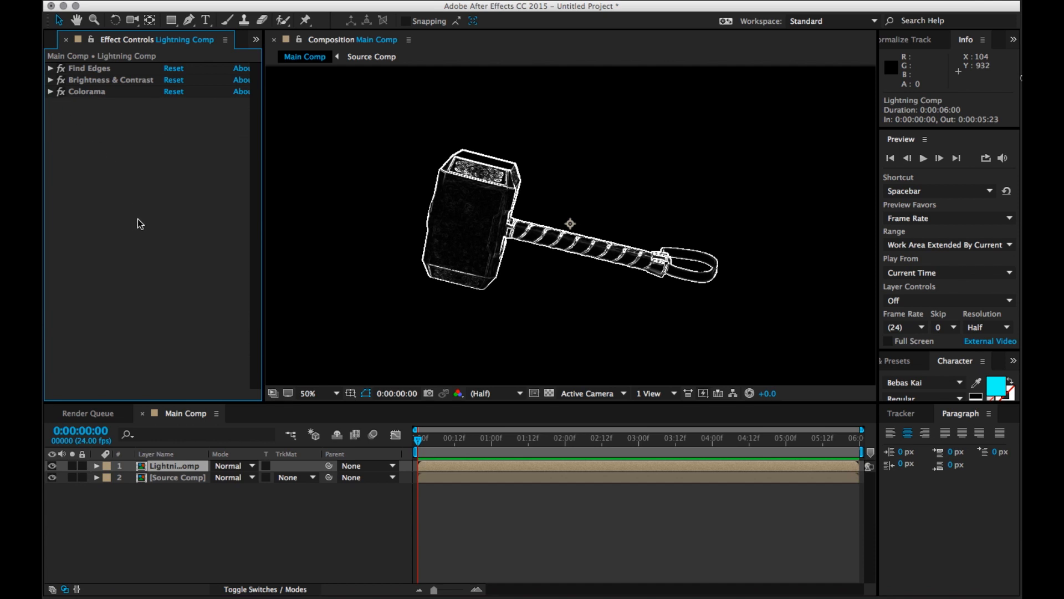
Step: Apply the Fractal Noise effect to the Lightning Comp layer
key(ctrl+space)
text(fra)
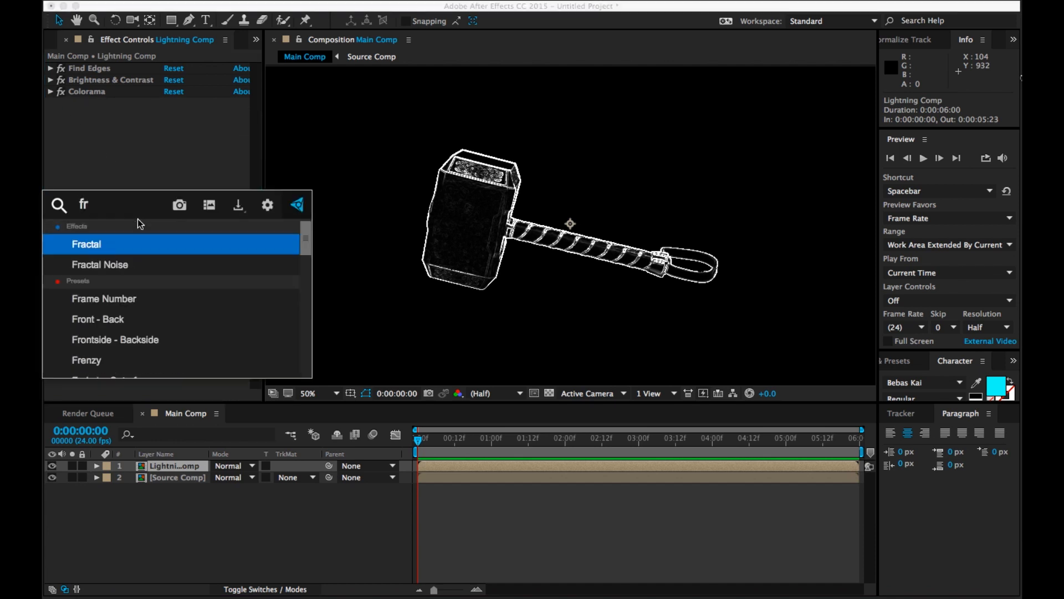
key(Down)
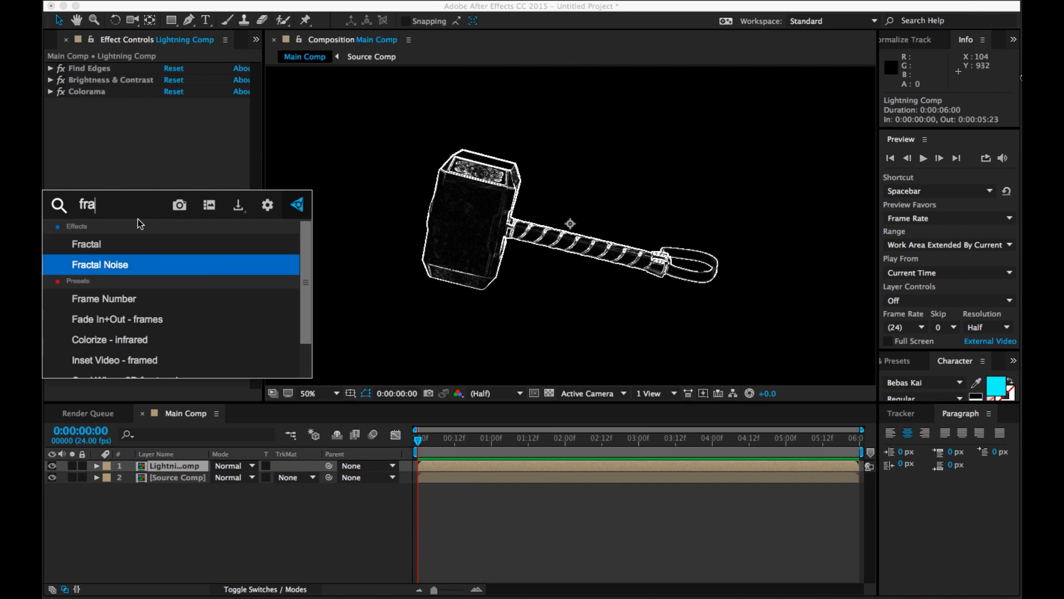
key(Return)
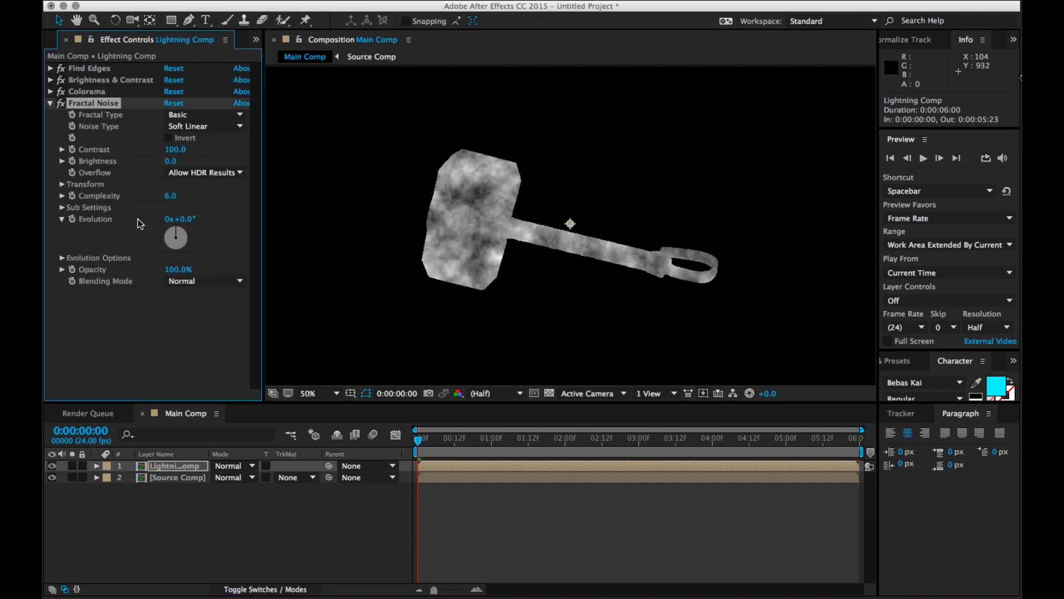
Step: Set Fractal Noise's Contrast to 700 and its Brightness to -70
drag(175, 149, 357, 163)
drag(170, 161, 281, 156)
drag(180, 150, 206, 151)
click(206, 151)
text(700)
key(Return)
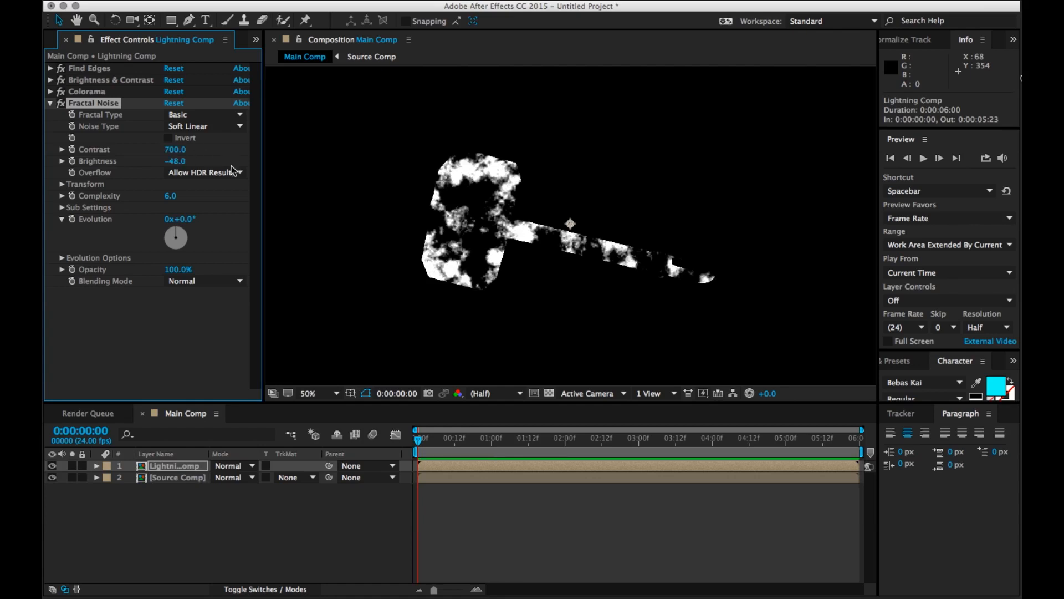
click(175, 161)
text(-70)
key(Return)
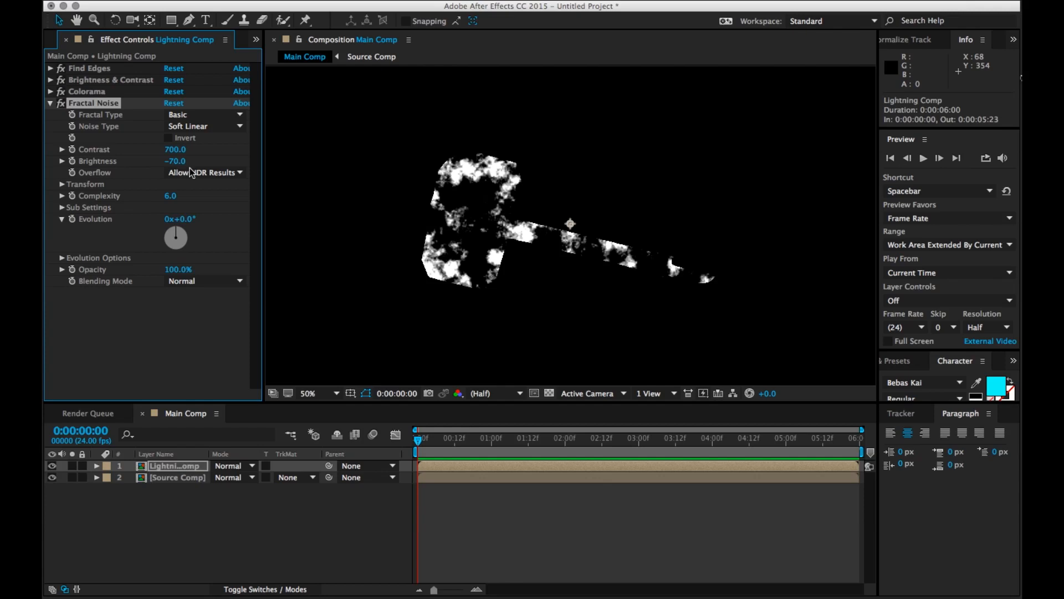
Step: Keyframe Fractal Noise's Offset Turbulence from 960, 540 at the first frame to about 960, -993 at 0:00:05:23
click(62, 184)
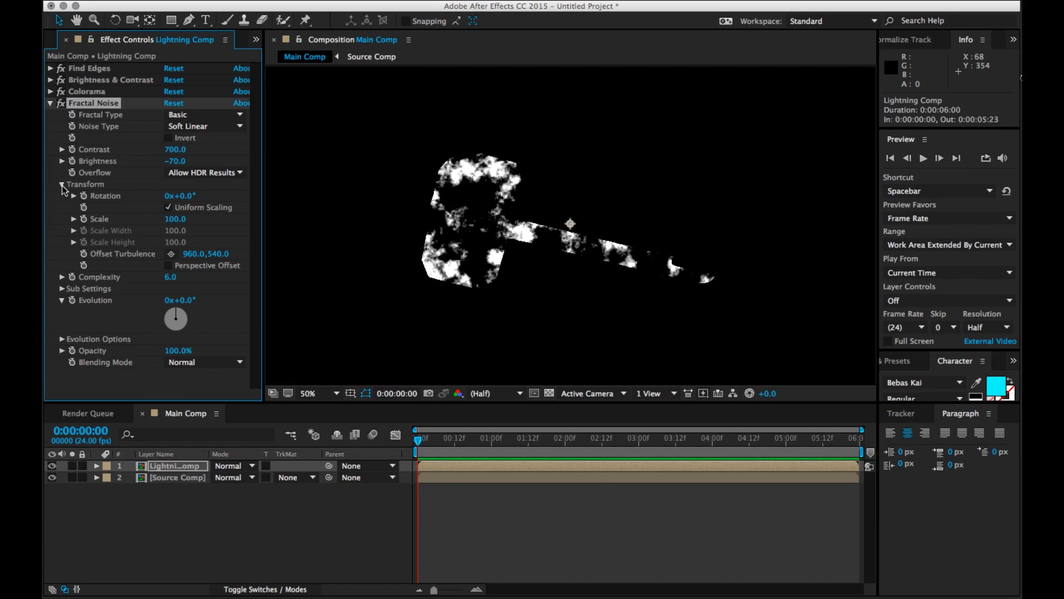
click(84, 255)
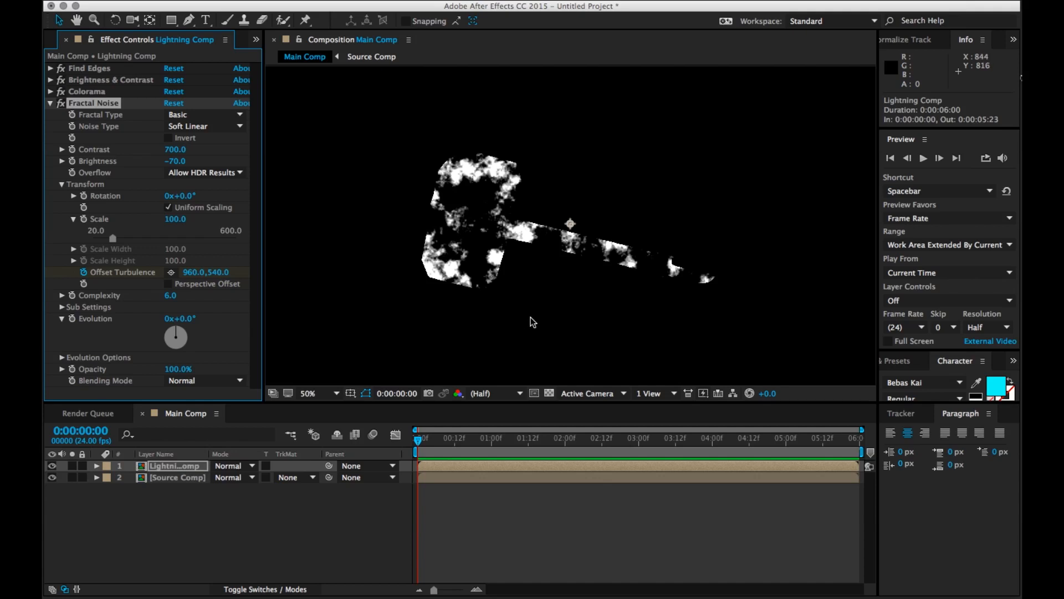
scroll(531, 321, down, 2)
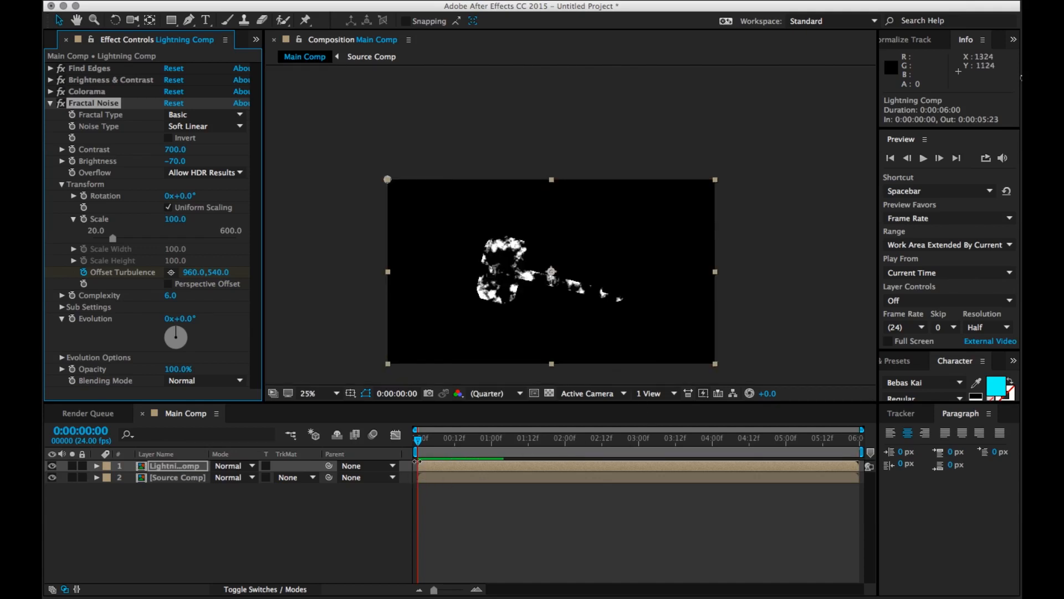
drag(418, 439, 964, 435)
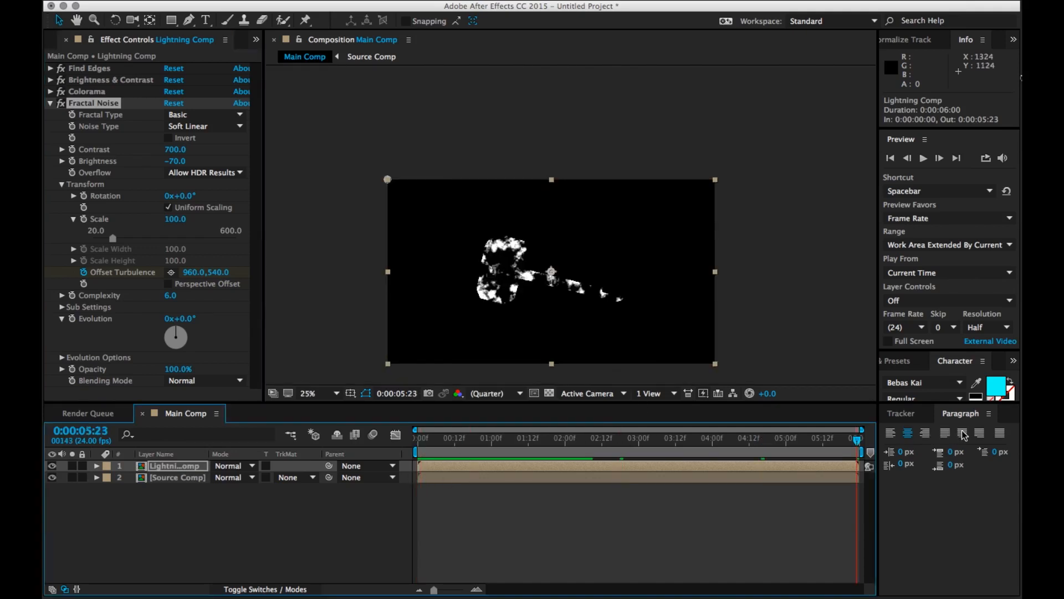
drag(217, 277, 168, 276)
drag(552, 265, 533, 15)
Step: Play the composition from the first frame to preview the moving noise, and return to the start
key(Home)
key(space)
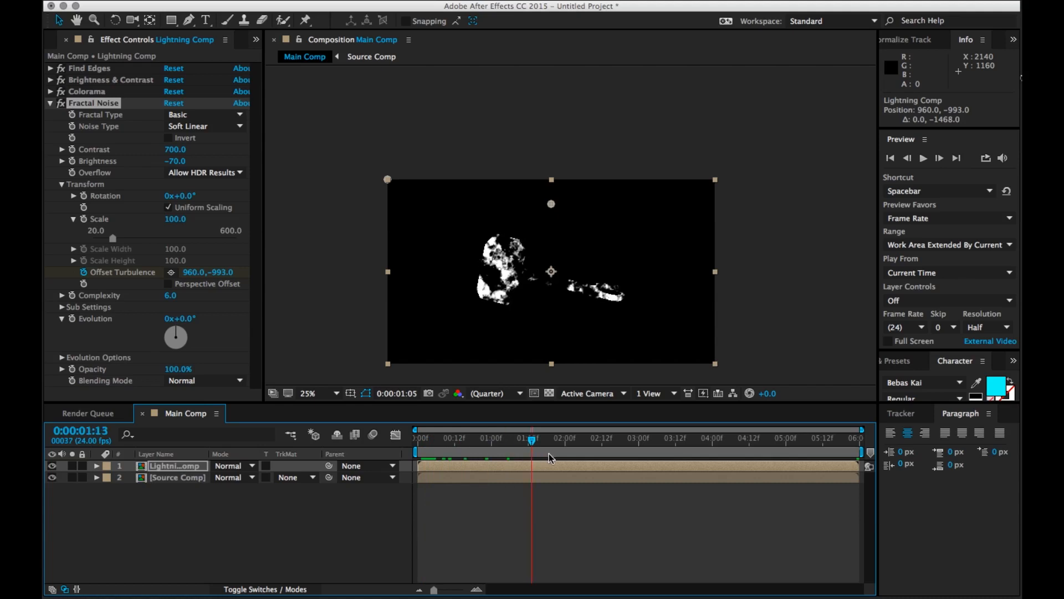
key(ctrl+z)
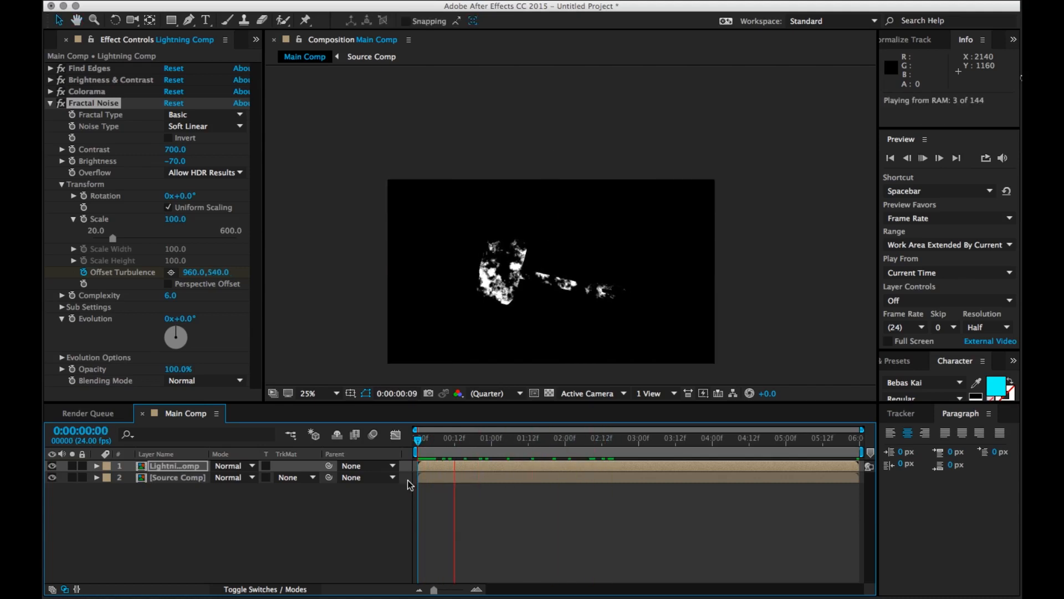
click(521, 443)
key(Home)
click(318, 394)
click(324, 387)
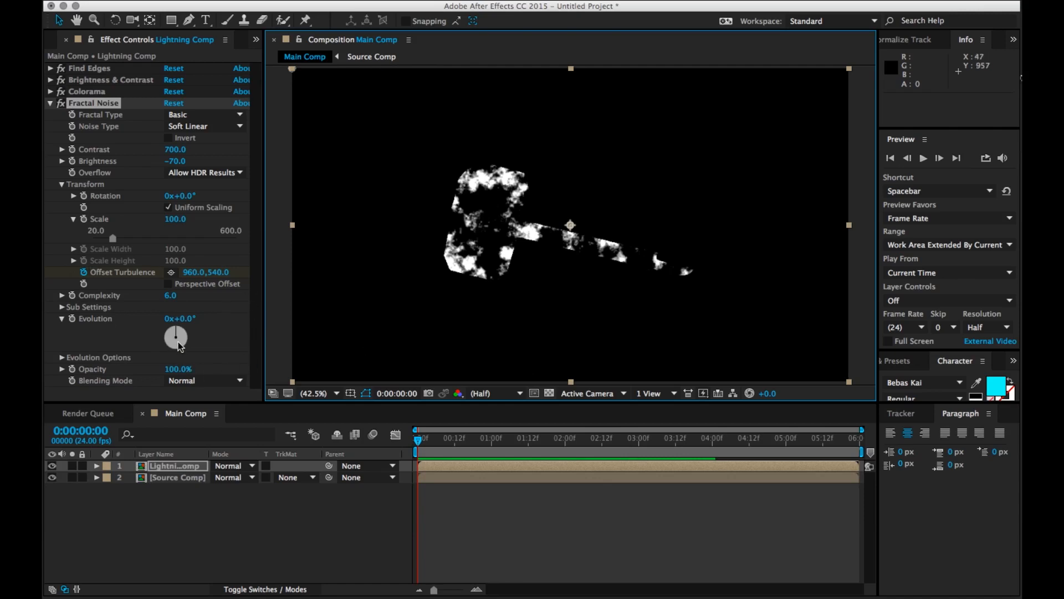
Step: Animate Fractal Noise's Evolution with the expression time*250 and check it by scrubbing the first frames
mouse_move(177, 334)
mouse_down()
mouse_move(186, 343)
mouse_move(166, 341)
mouse_move(179, 327)
mouse_move(184, 345)
mouse_move(166, 335)
mouse_move(190, 350)
mouse_move(167, 339)
mouse_move(185, 333)
mouse_move(168, 342)
mouse_move(183, 339)
mouse_move(174, 320)
mouse_up()
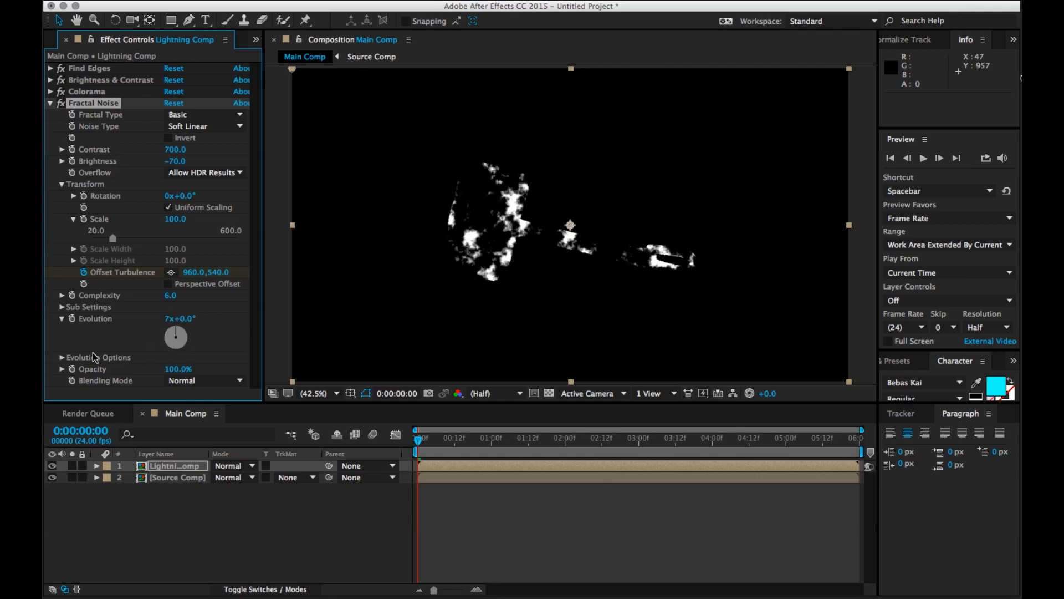
alt+click(73, 320)
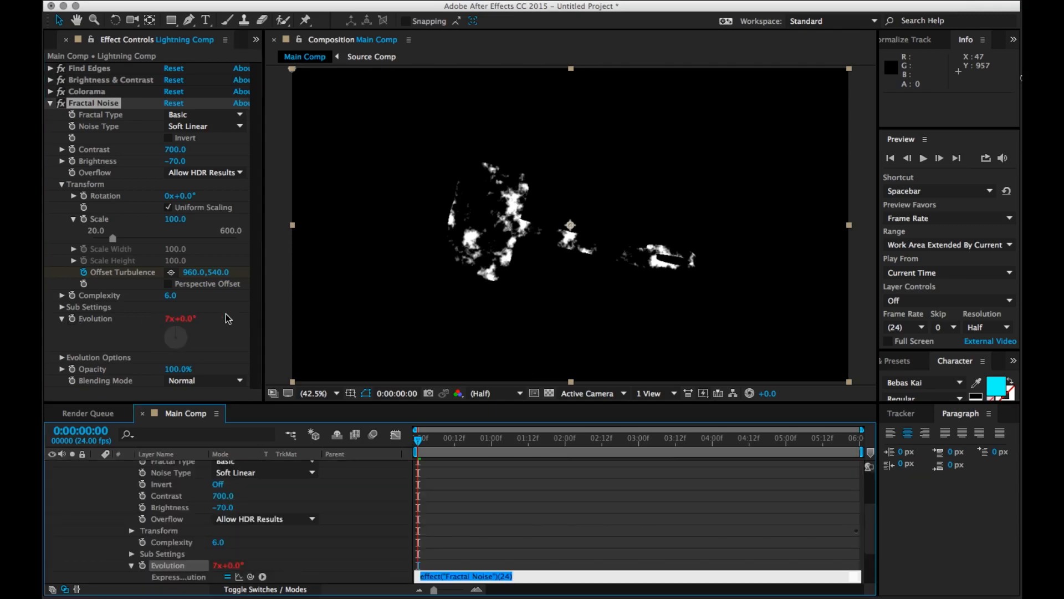
text(time*250)
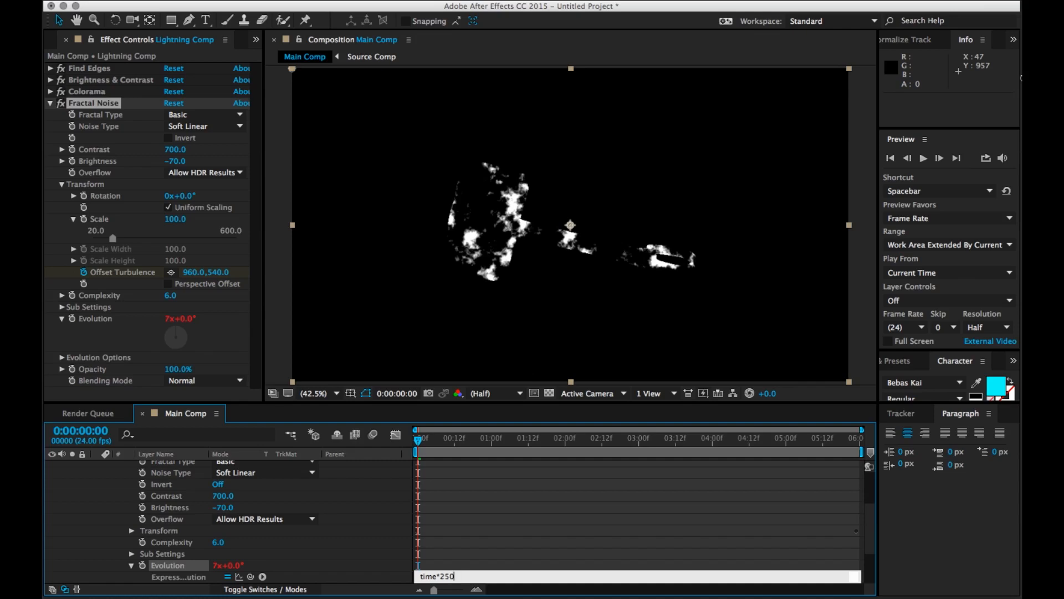
click(430, 442)
drag(430, 448, 418, 470)
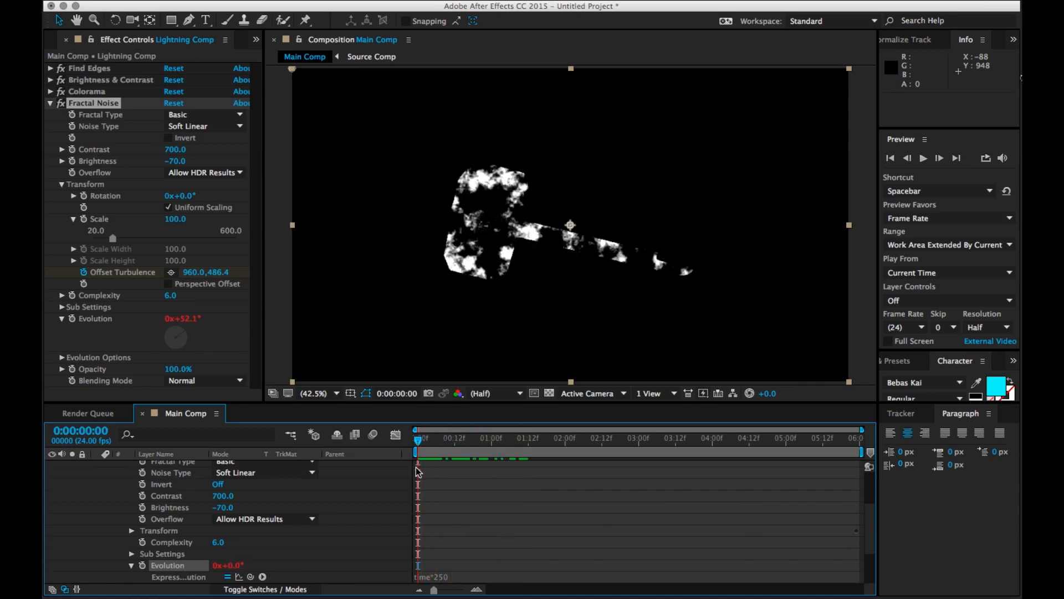
Step: Set Fractal Noise's blending mode to Multiply and collapse its settings
click(50, 104)
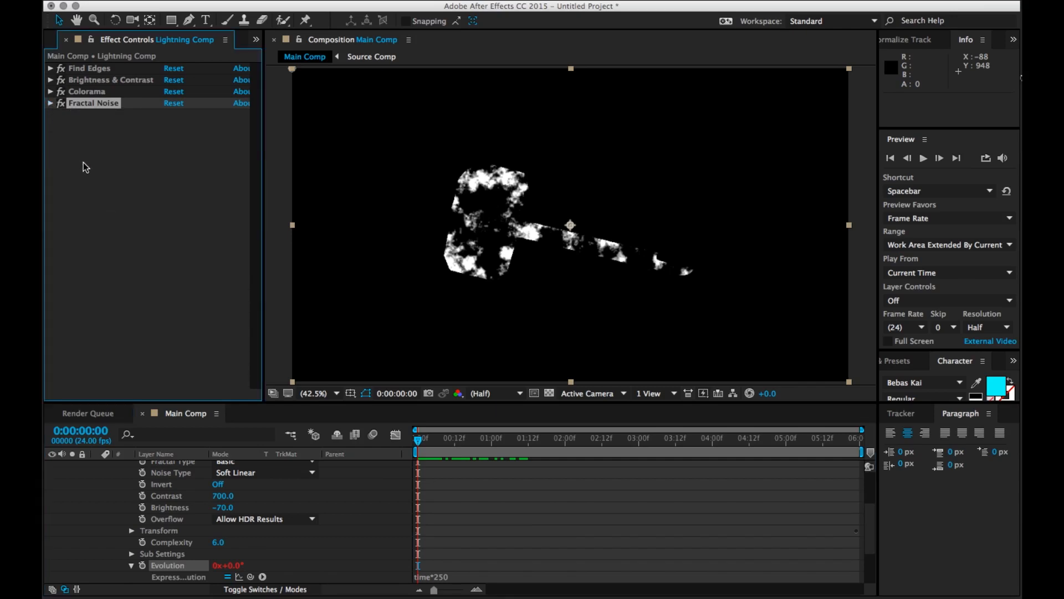
click(50, 104)
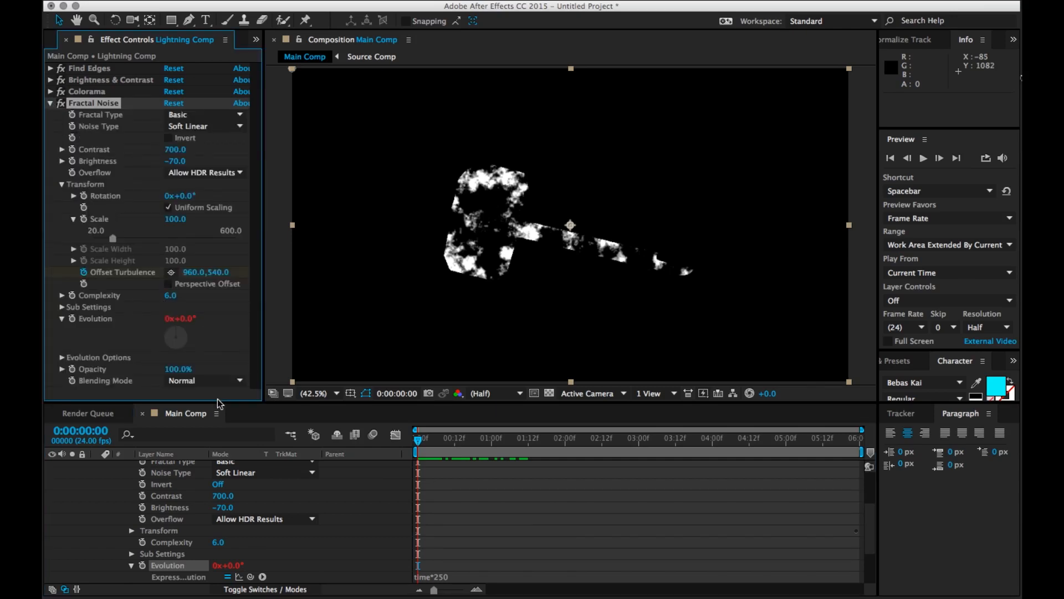
click(209, 384)
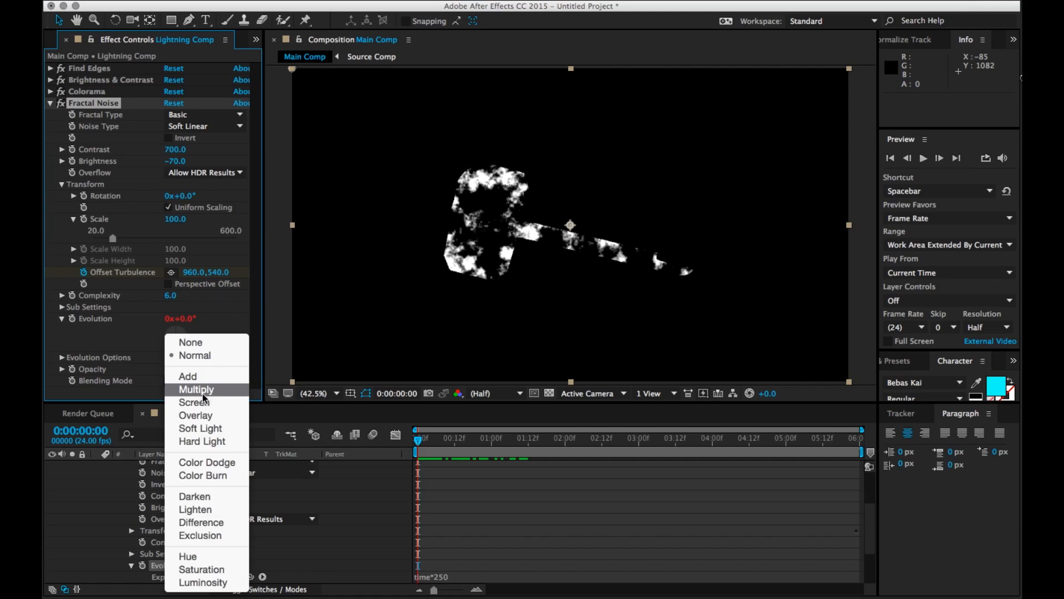
click(203, 390)
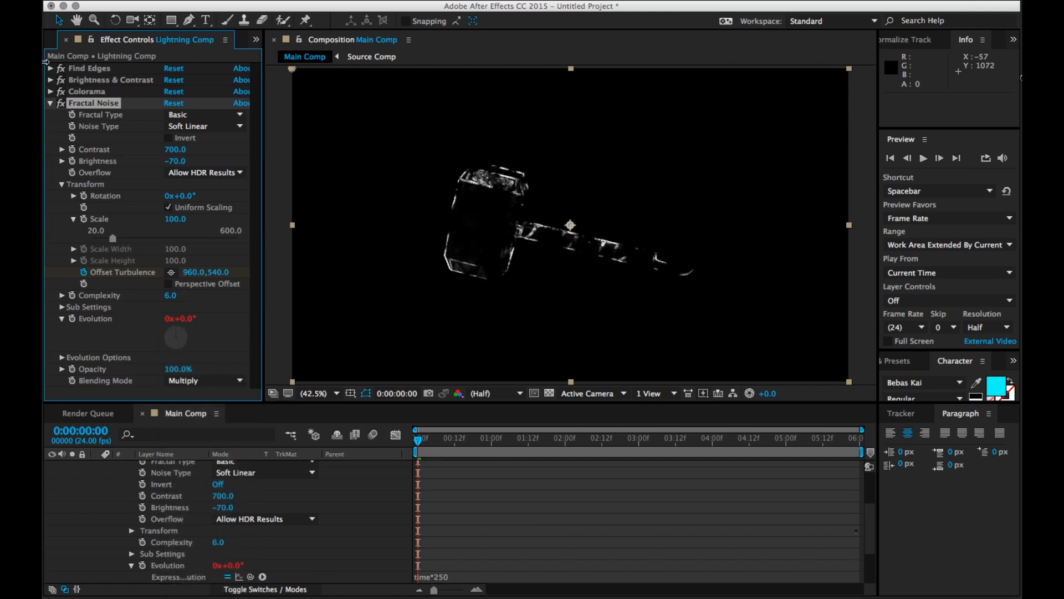
click(50, 103)
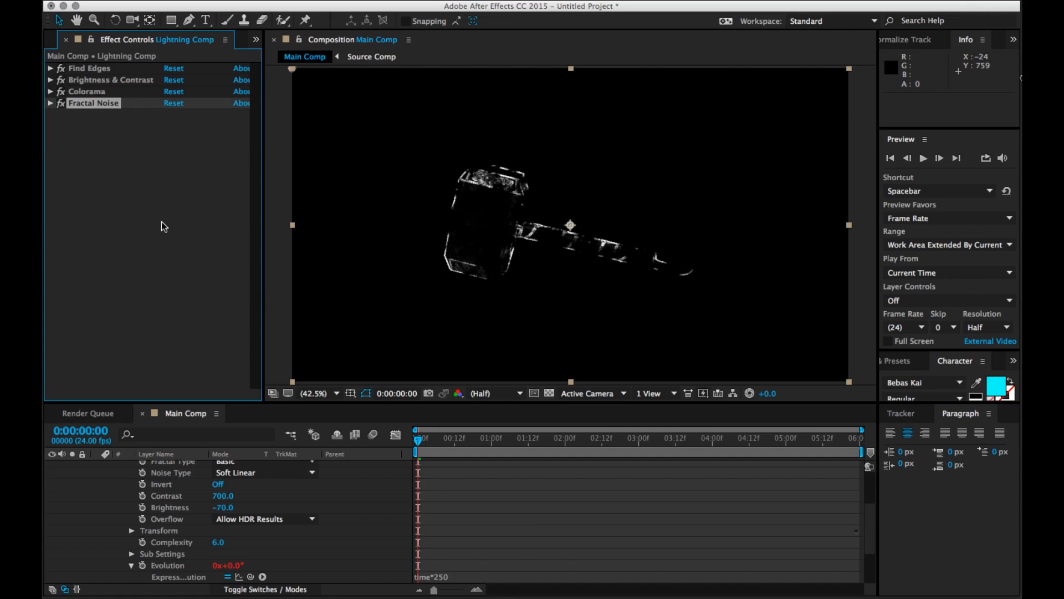
Step: Apply the Turbulent Displace effect to the Lightning Comp layer
click(179, 218)
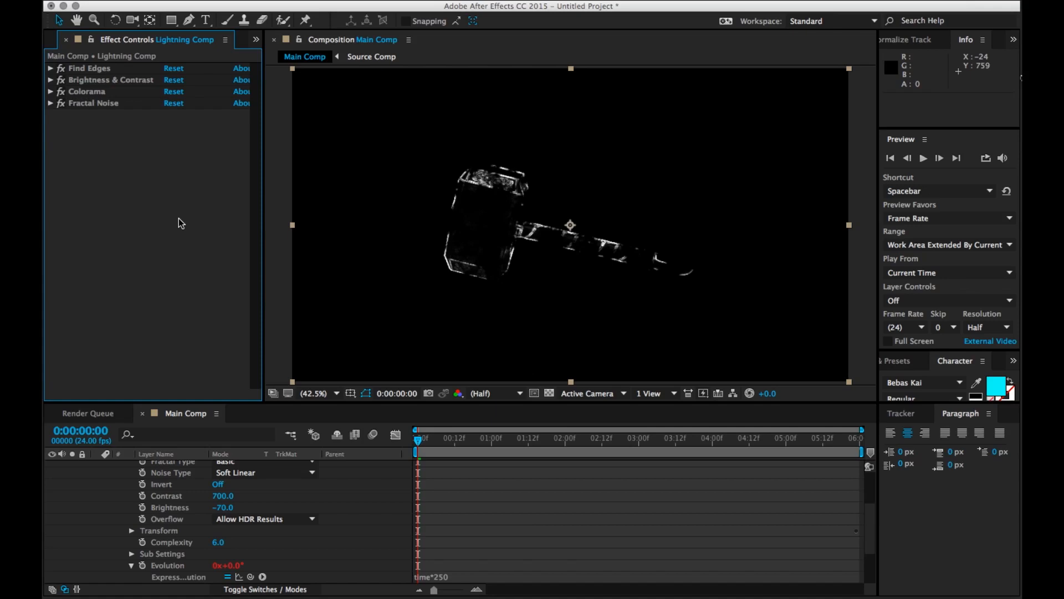
key(ctrl+space)
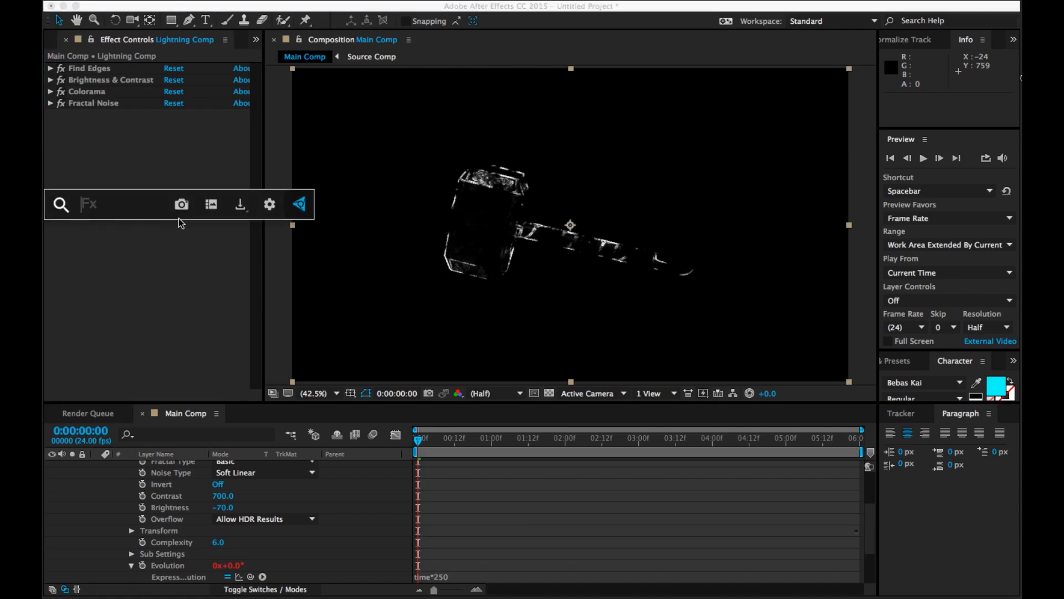
text(tur)
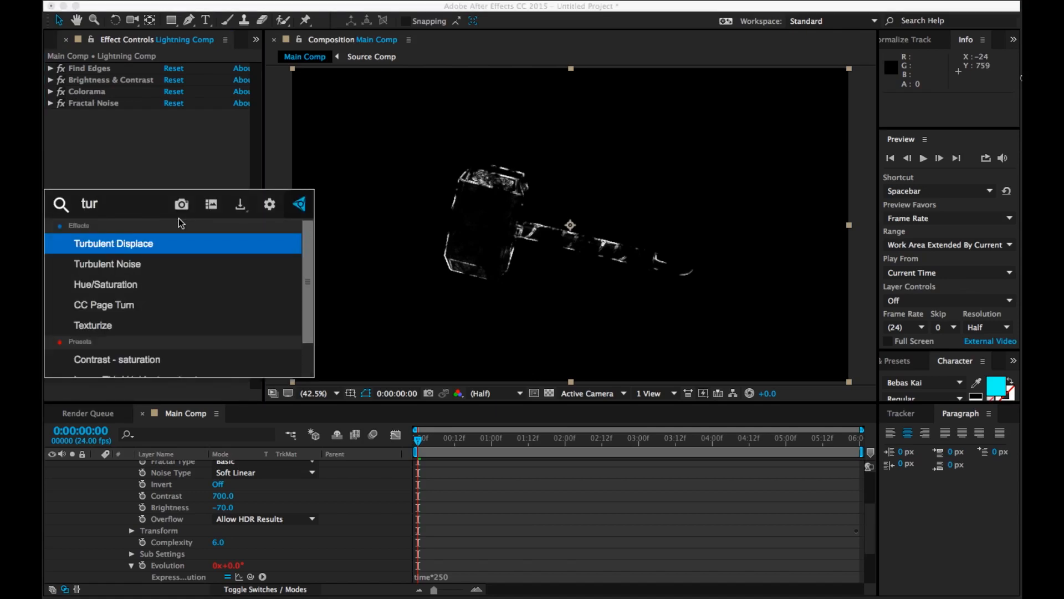
key(Return)
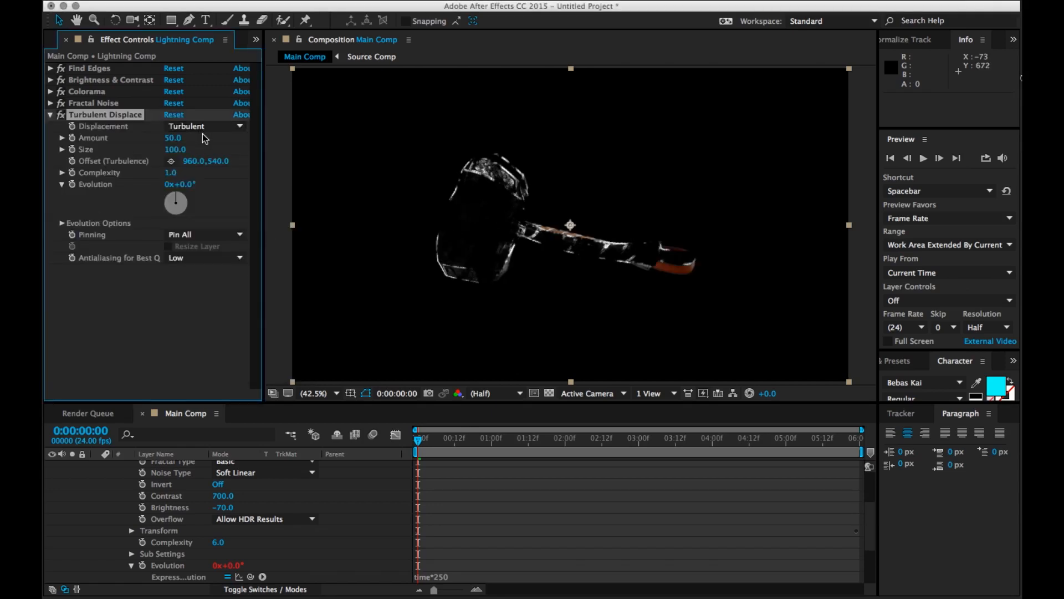
Step: Set Turbulent Displace's Size to 20 and its Amount to 80
drag(175, 147, 123, 156)
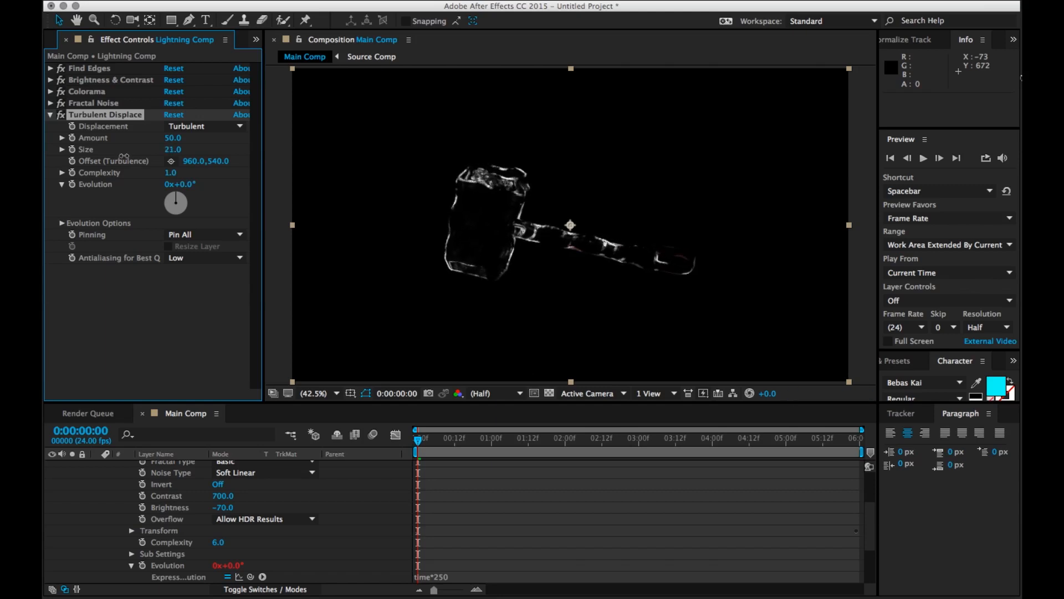
click(173, 150)
text(02)
key(Return)
drag(172, 137, 195, 138)
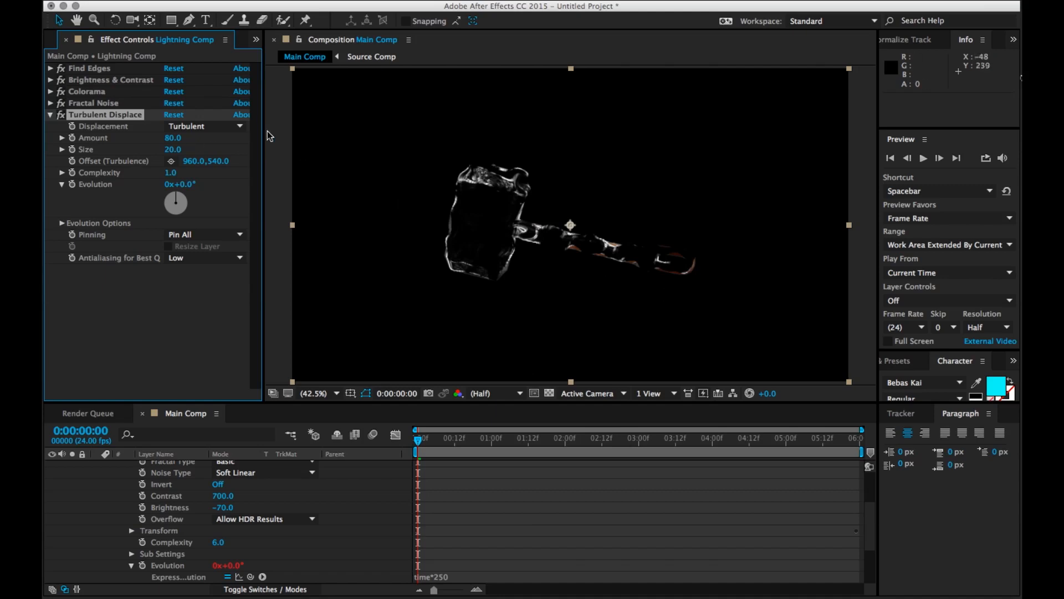
Step: Try Cross Displacement and Vertical Displacement as Turbulent Displace's displacement type, and restore Turbulent
click(227, 127)
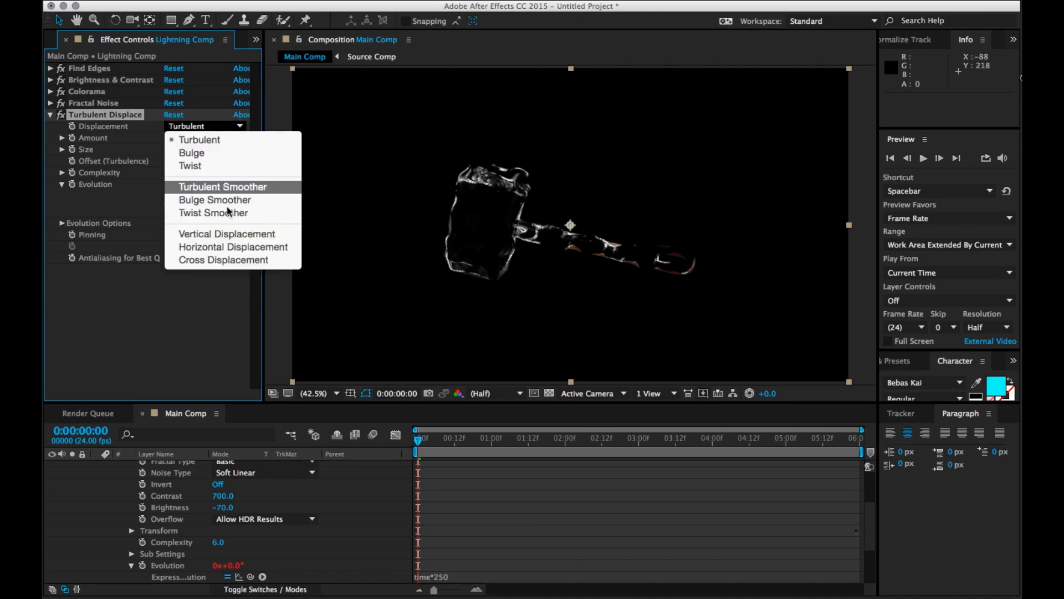
click(227, 260)
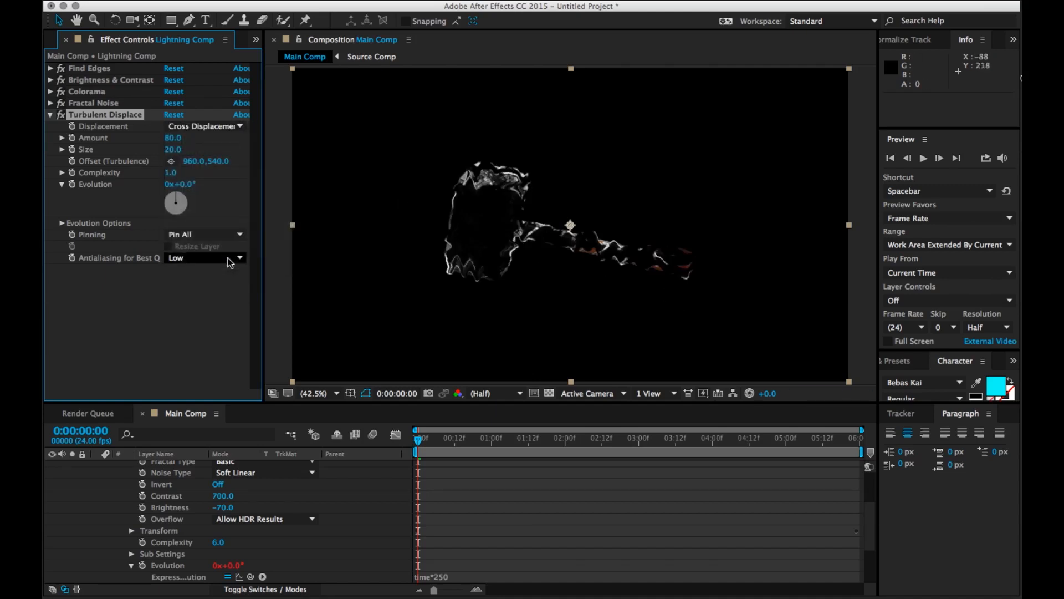
click(204, 126)
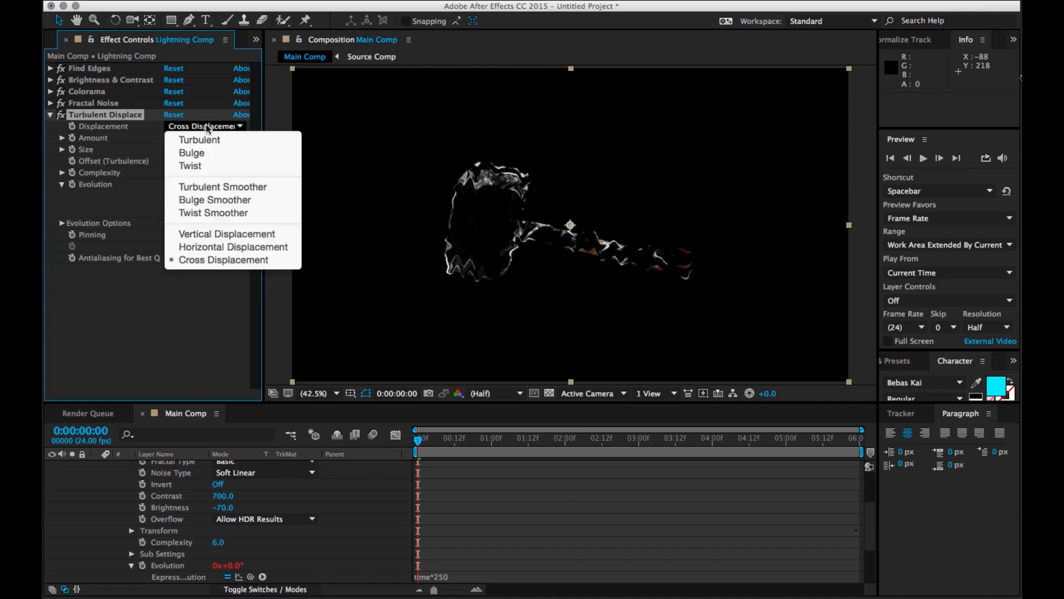
click(233, 234)
click(202, 129)
click(202, 140)
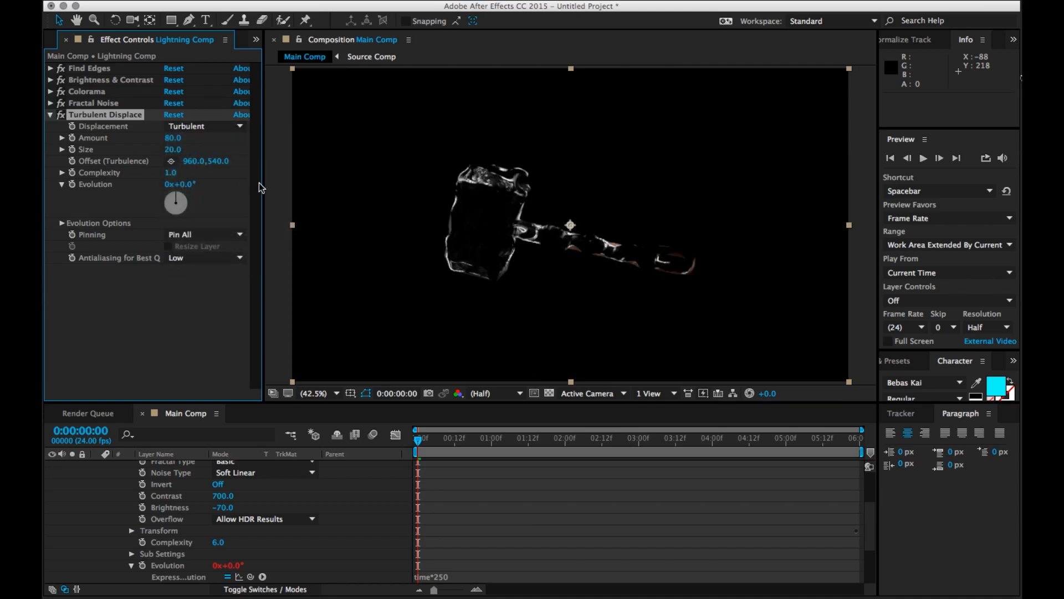
Step: Set the Lightning Comp layer's blending mode to Add and check the animation by scrubbing to 0:00:00:20
click(51, 115)
scroll(280, 492, up, 5)
click(241, 468)
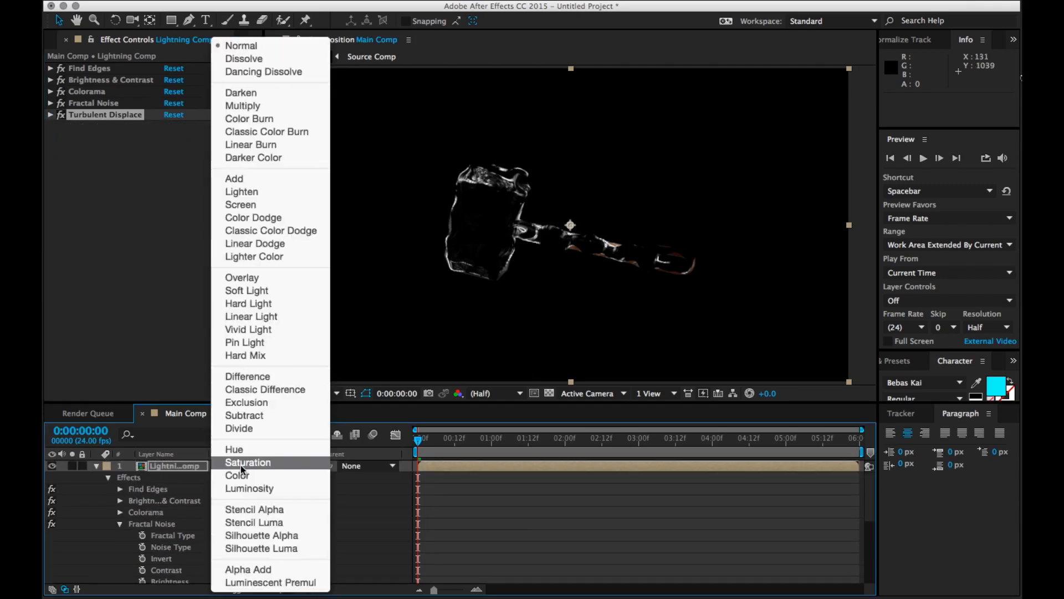
click(247, 177)
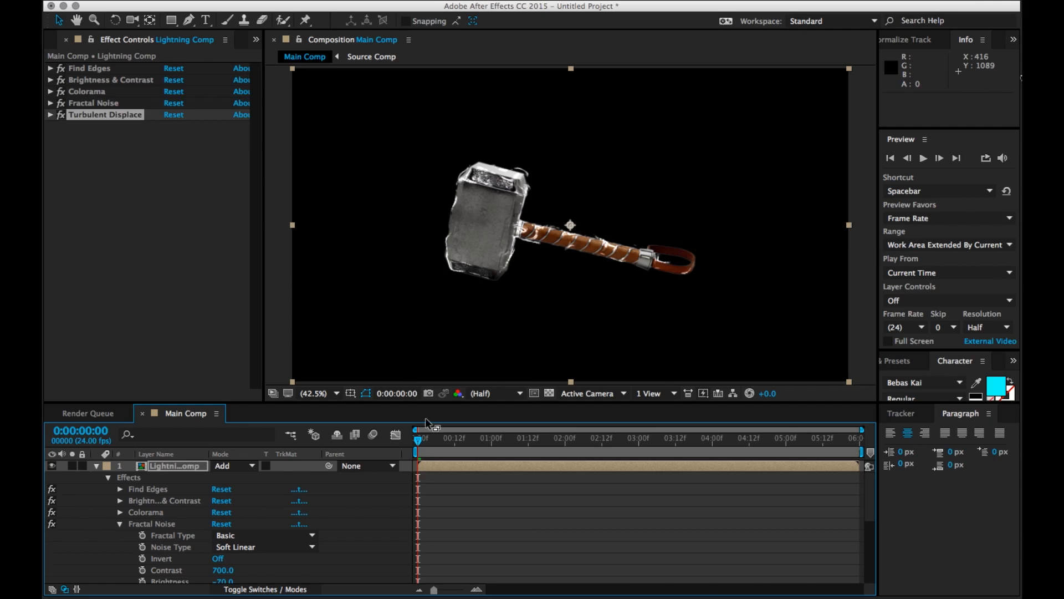
drag(427, 440, 479, 440)
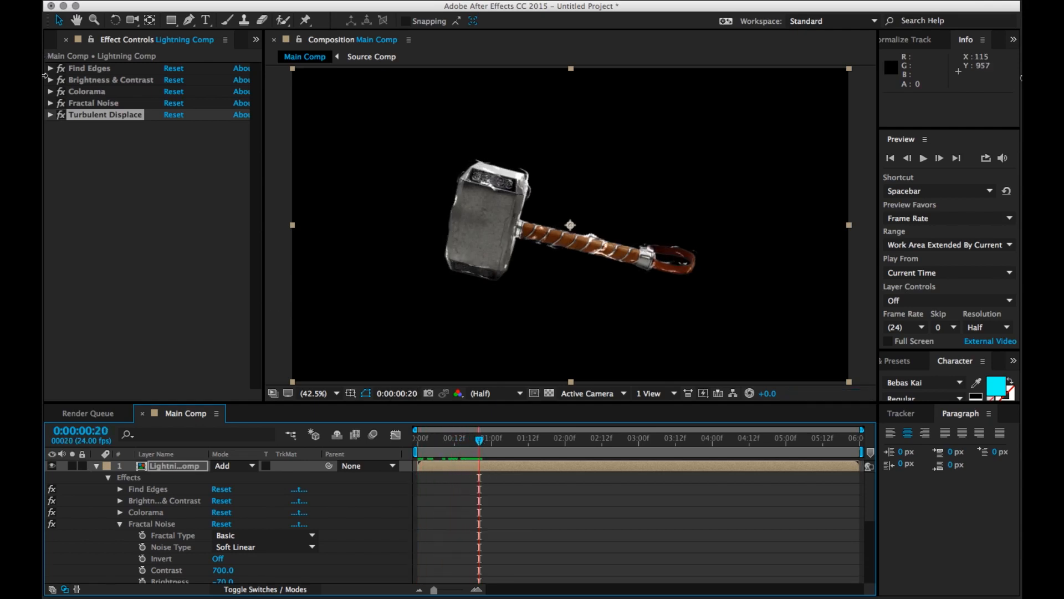
Step: Duplicate the Turbulent Displace effect and set the copy's Size to 5 and its Complexity to 2.7
click(99, 115)
key(super+d)
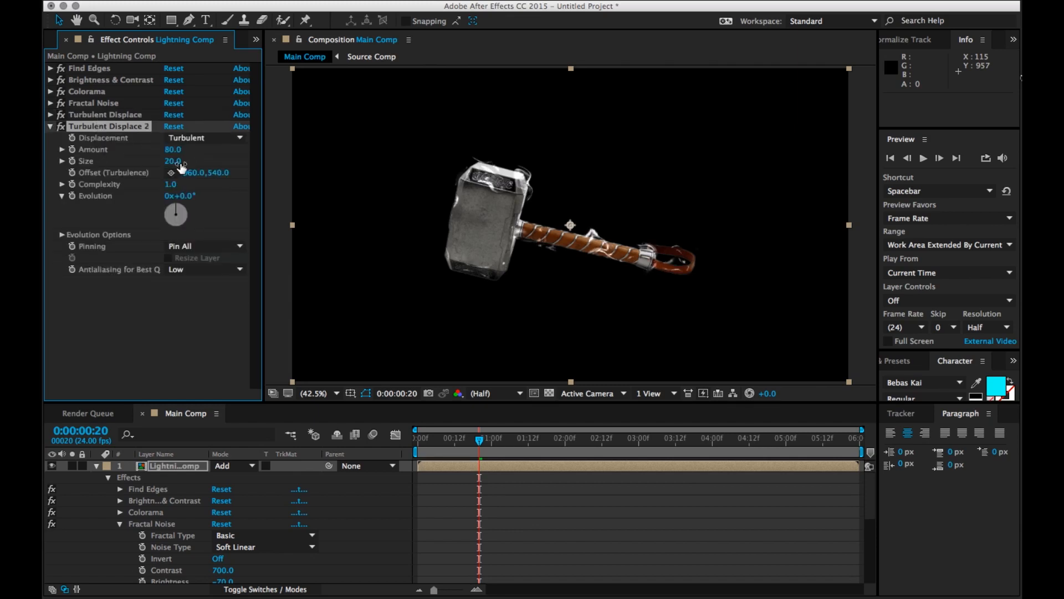
drag(172, 165, 140, 161)
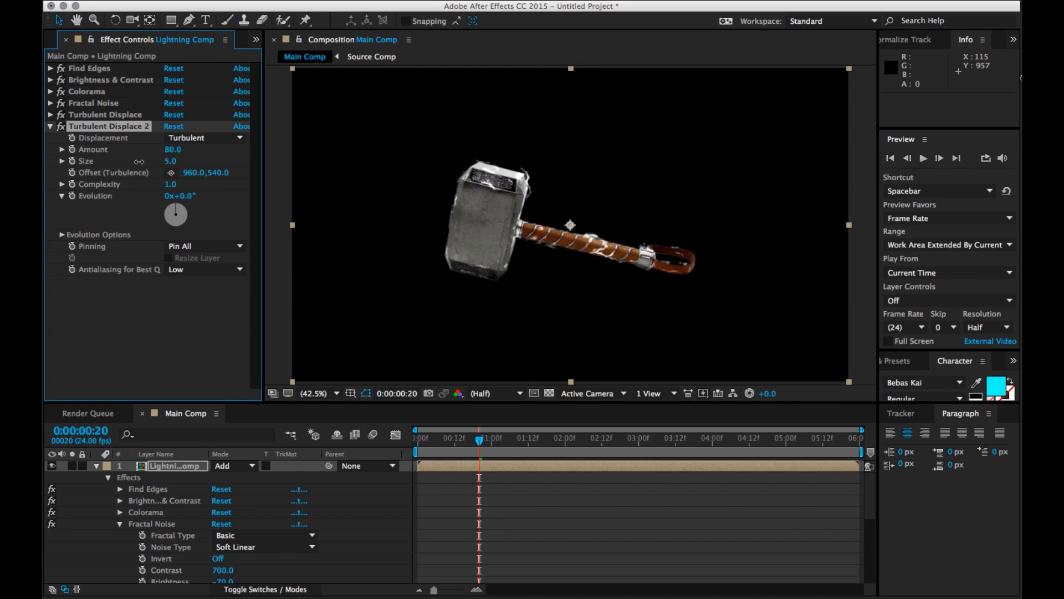
drag(178, 184, 221, 186)
key(period)
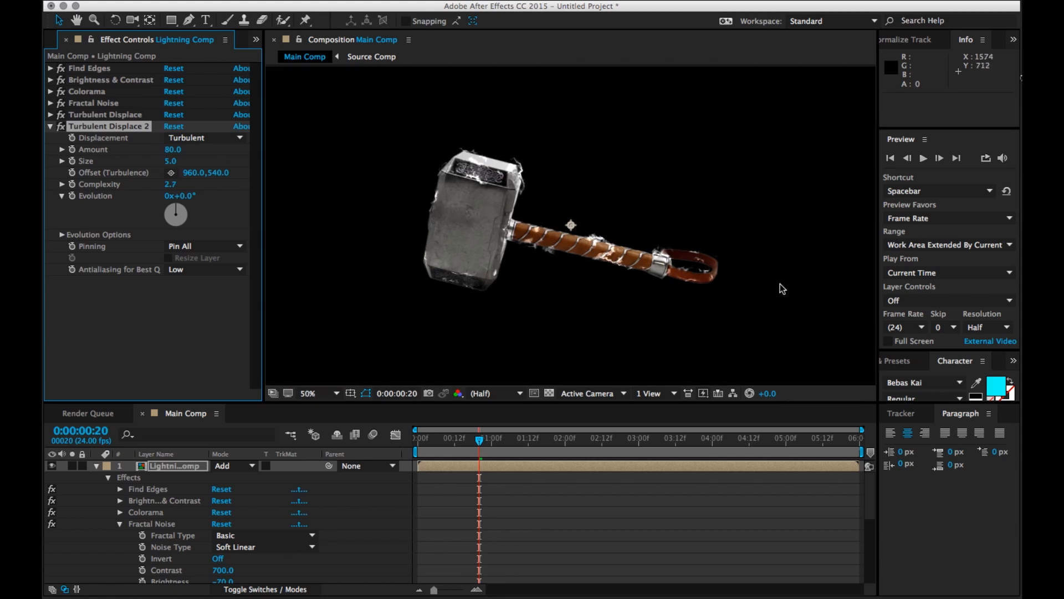
key(period)
key(period)
key(period)
key(comma)
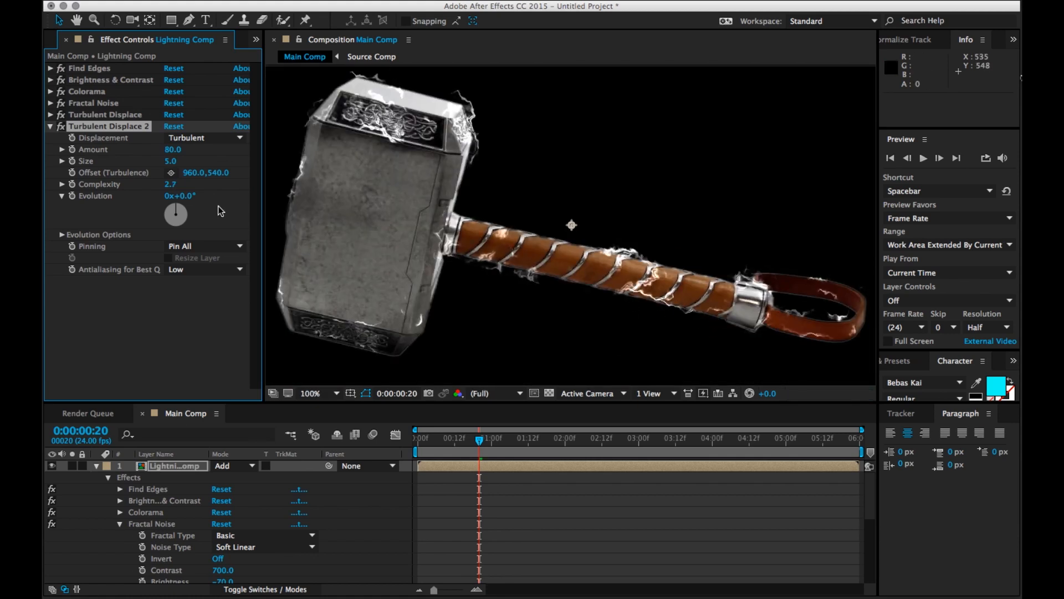
Step: Set Turbulent Displace 2's Complexity to 4.2 and raise its Amount slightly
drag(170, 184, 271, 188)
mouse_move(176, 153)
mouse_down()
mouse_move(234, 156)
mouse_move(192, 157)
mouse_up()
click(172, 157)
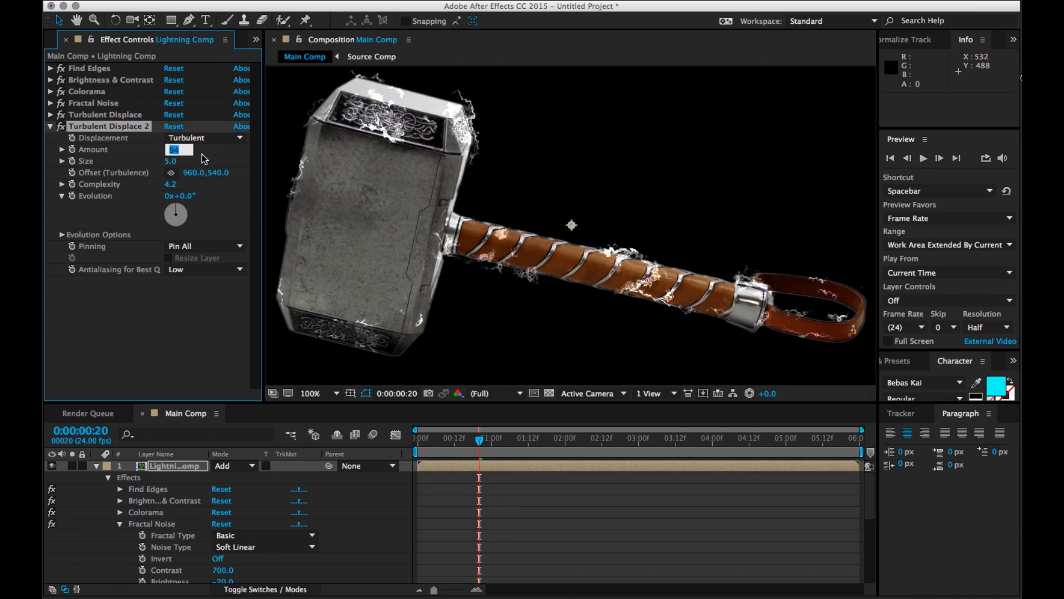
text(0,)
text(5)
key(Return)
click(49, 127)
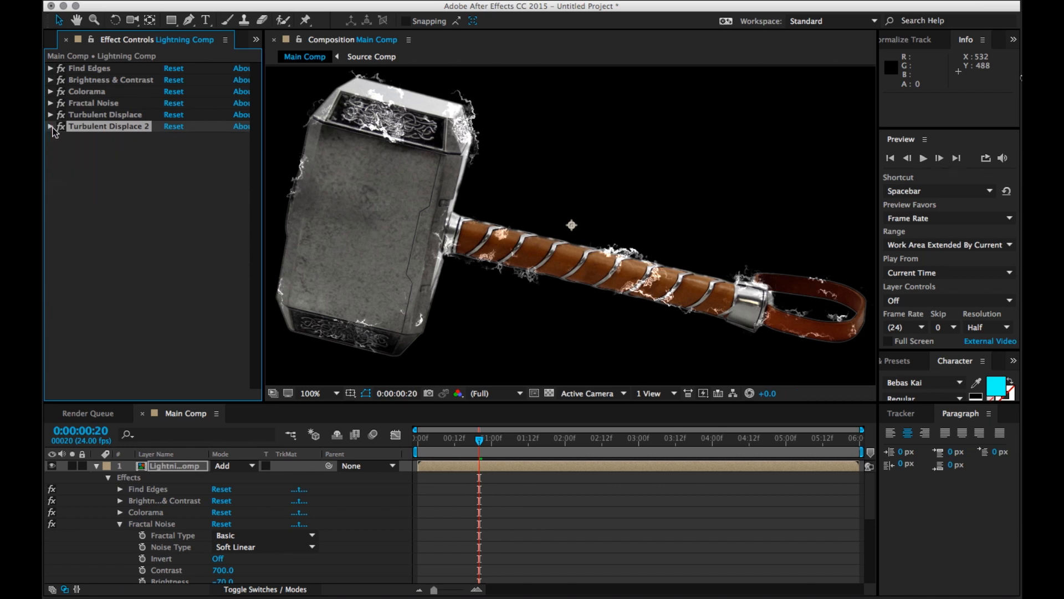
Step: Scrub to 0:00:01:06 and apply the Glow effect to the Lightning Comp layer
drag(460, 444, 510, 445)
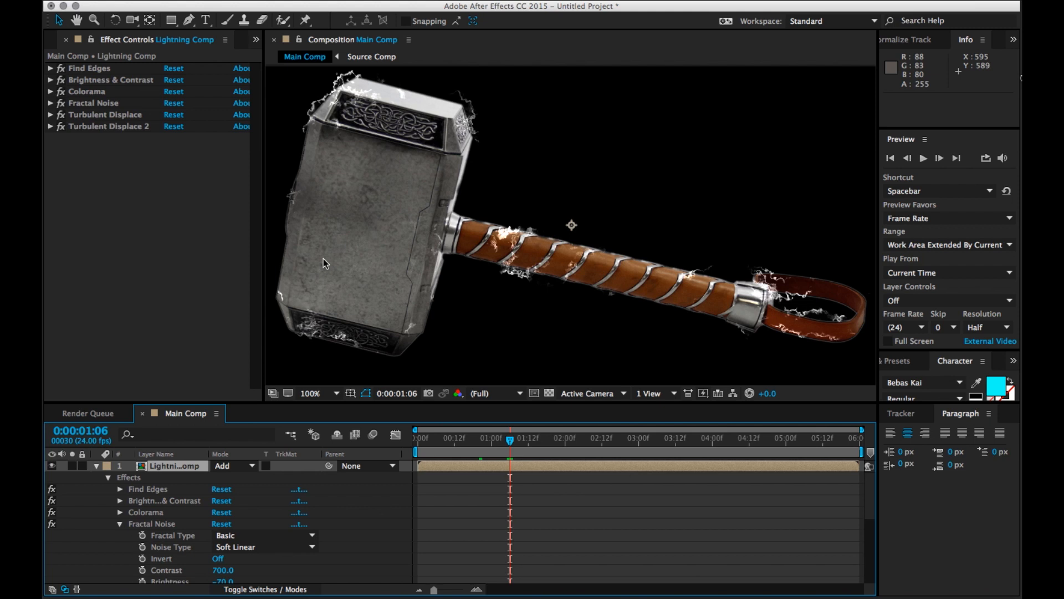
right_click(149, 190)
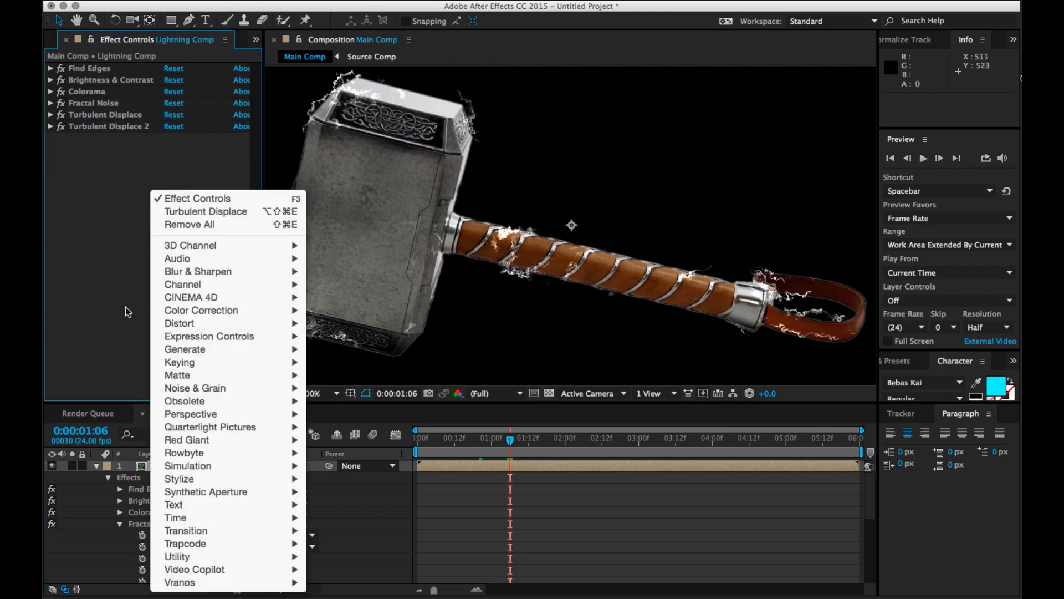
click(110, 290)
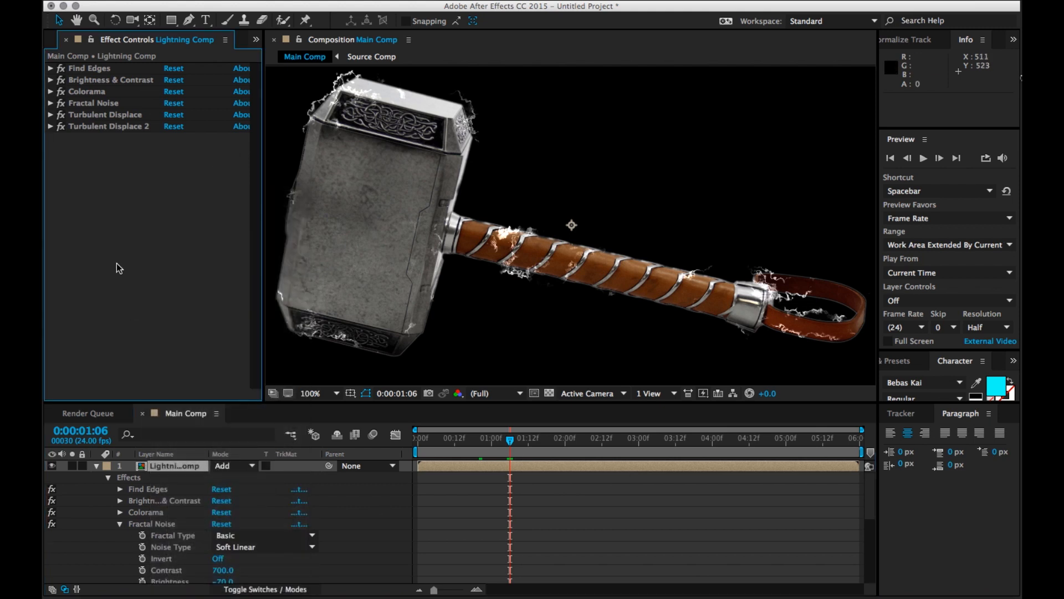
key(ctrl+space)
text(glow)
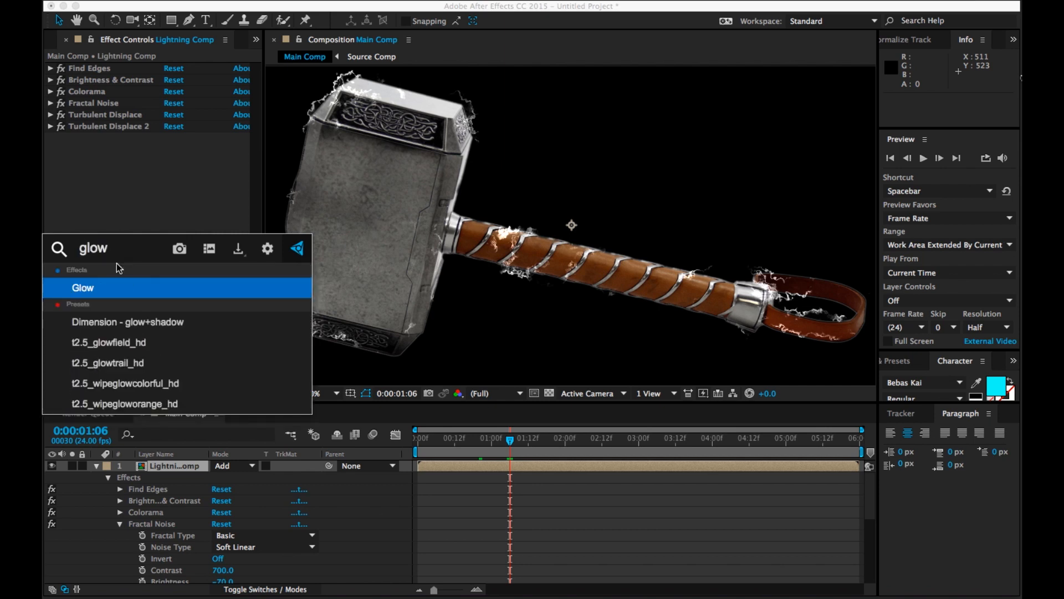
key(Return)
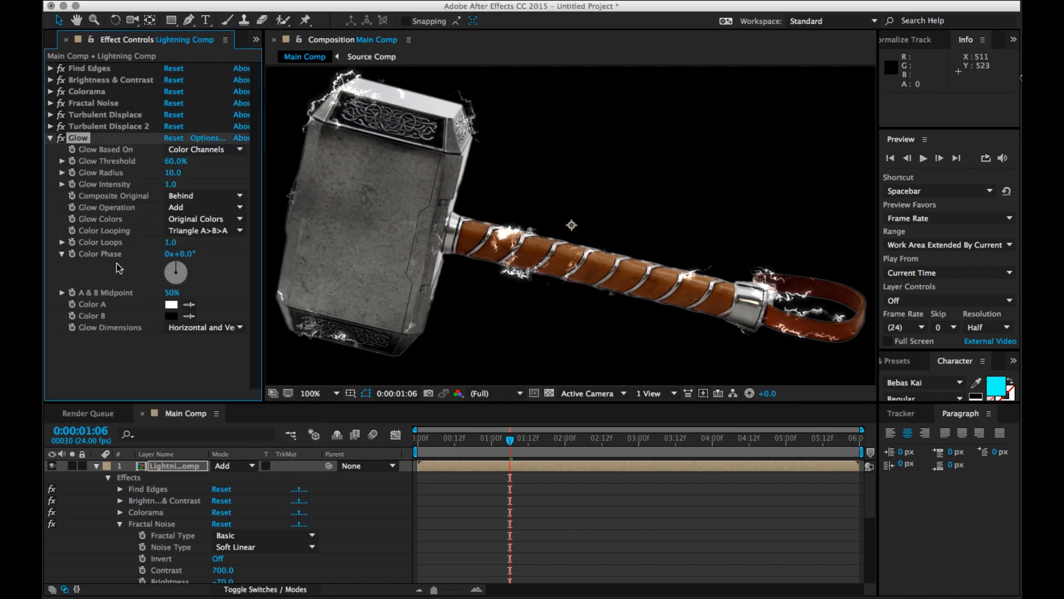
Step: Set Glow's Threshold, Radius and Intensity all to 0
click(176, 161)
text(0)
key(Tab)
text(0)
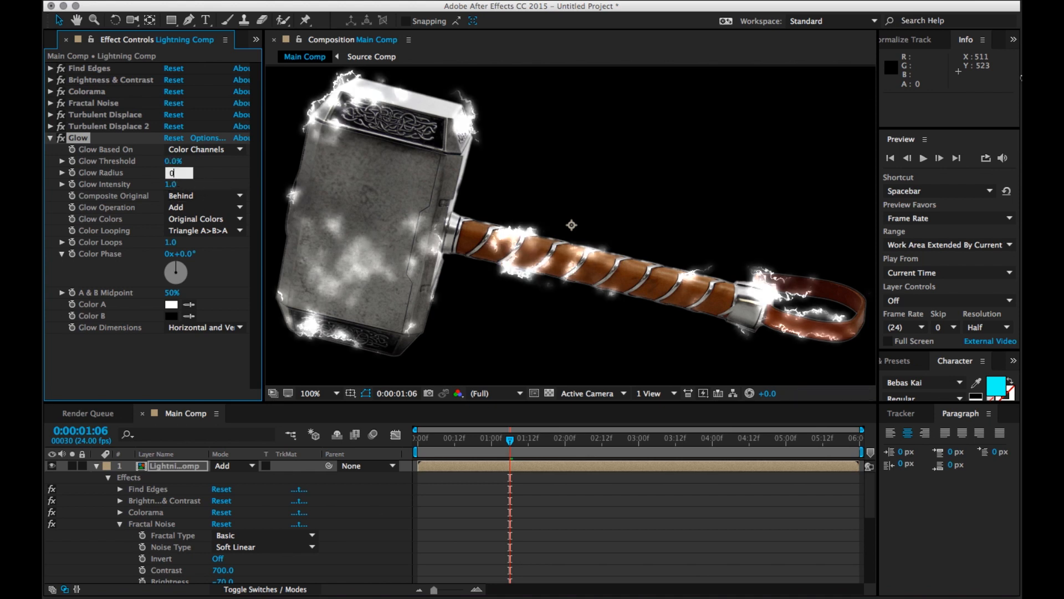
key(Return)
click(172, 185)
text(0)
key(Return)
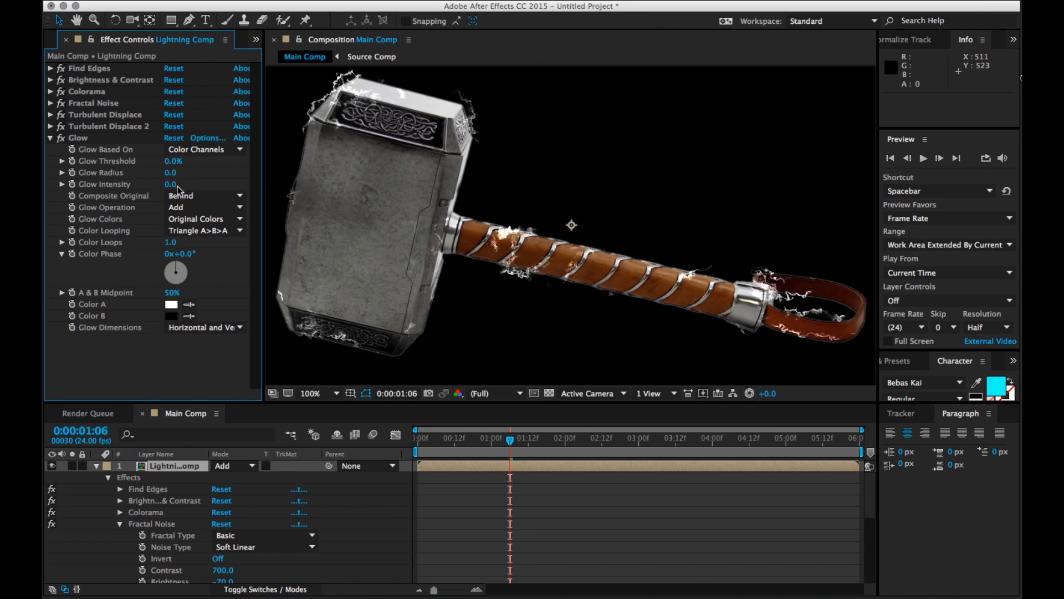
Step: Set Glow's Threshold to 5%, its Radius to 15 and its Intensity to 0.8
drag(171, 185, 171, 184)
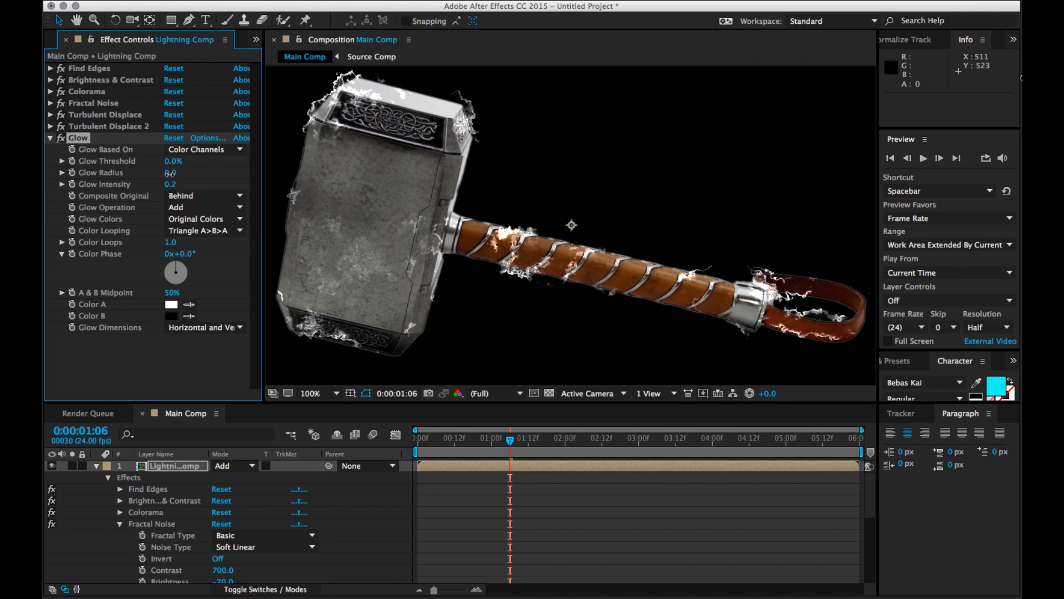
drag(174, 173, 195, 182)
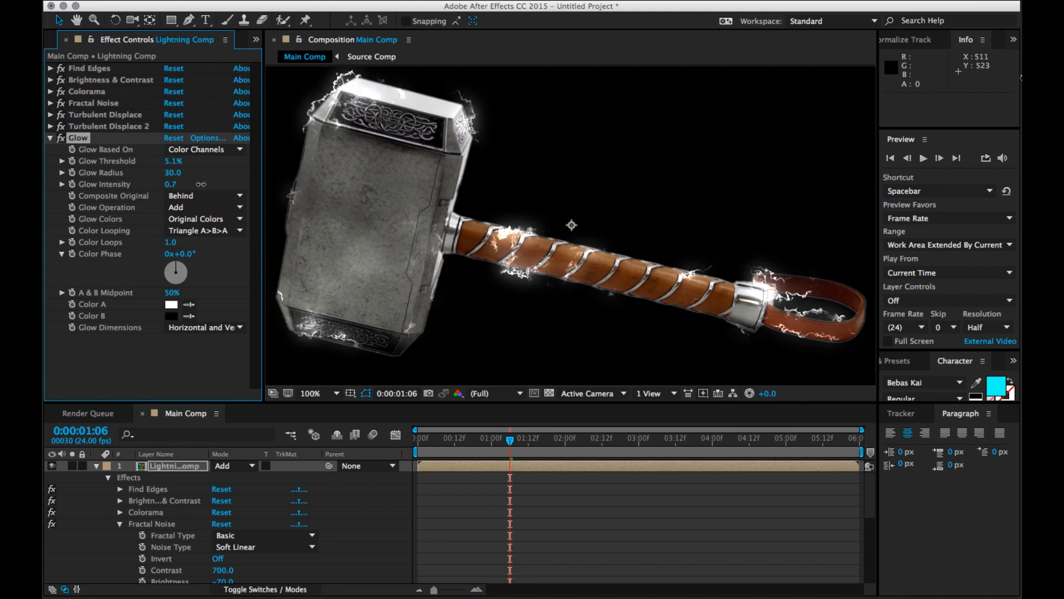
click(175, 161)
text(5)
key(Return)
mouse_move(177, 173)
mouse_down()
mouse_move(198, 173)
mouse_move(168, 179)
mouse_up()
click(173, 173)
text(1)
key(Return)
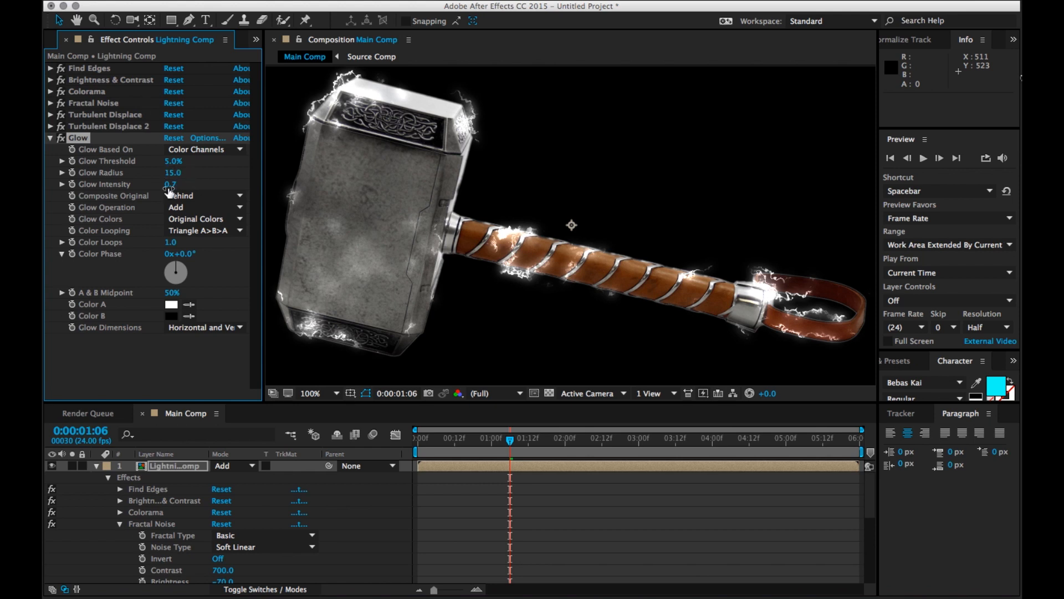
click(171, 186)
text(0.8)
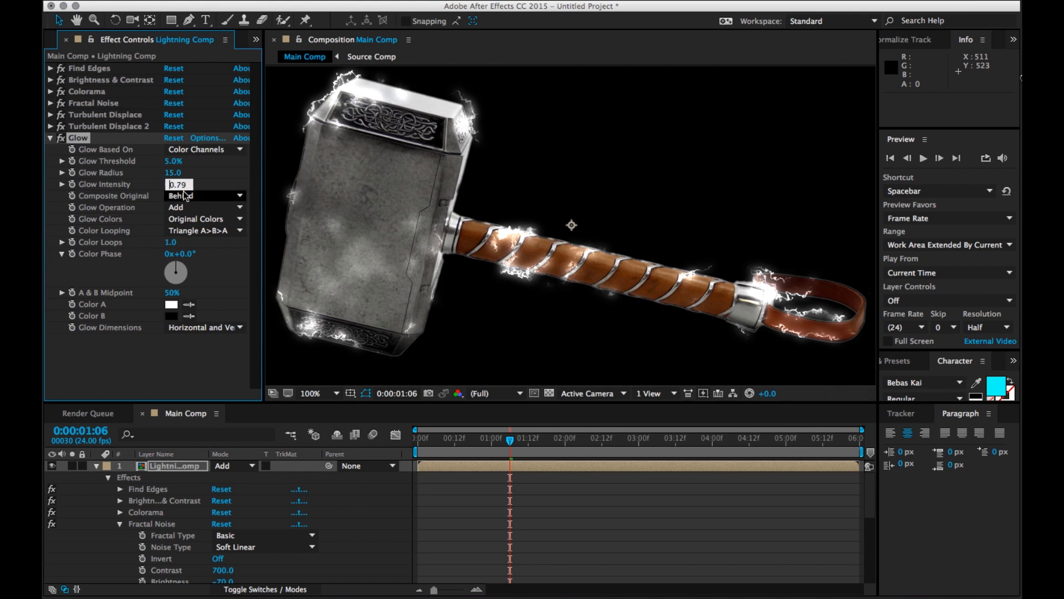
key(Return)
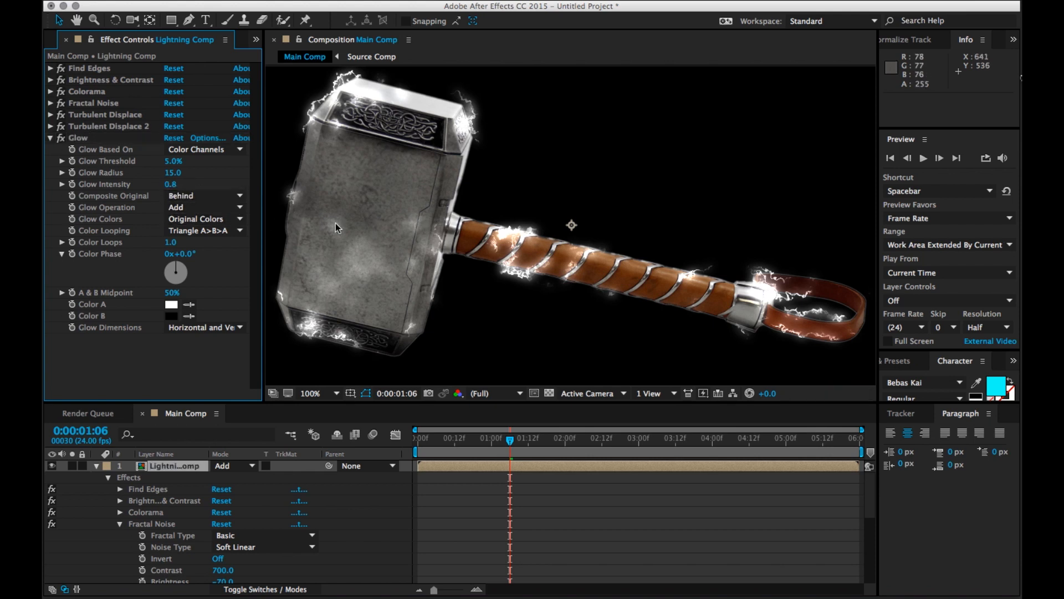
Step: Duplicate the Glow effect and collapse the original Glow's settings
click(78, 141)
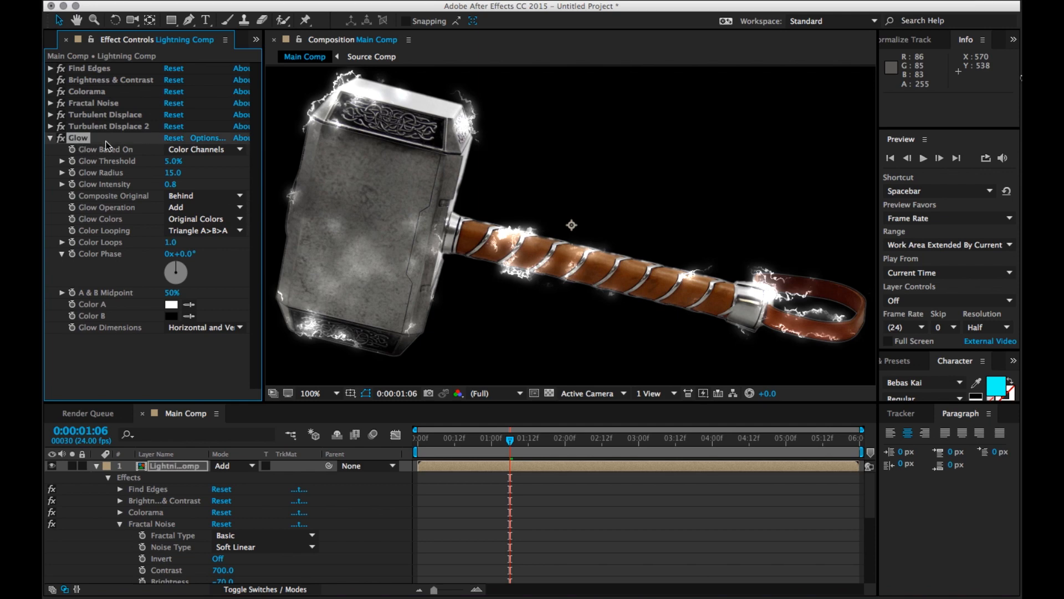
key(ctrl+d)
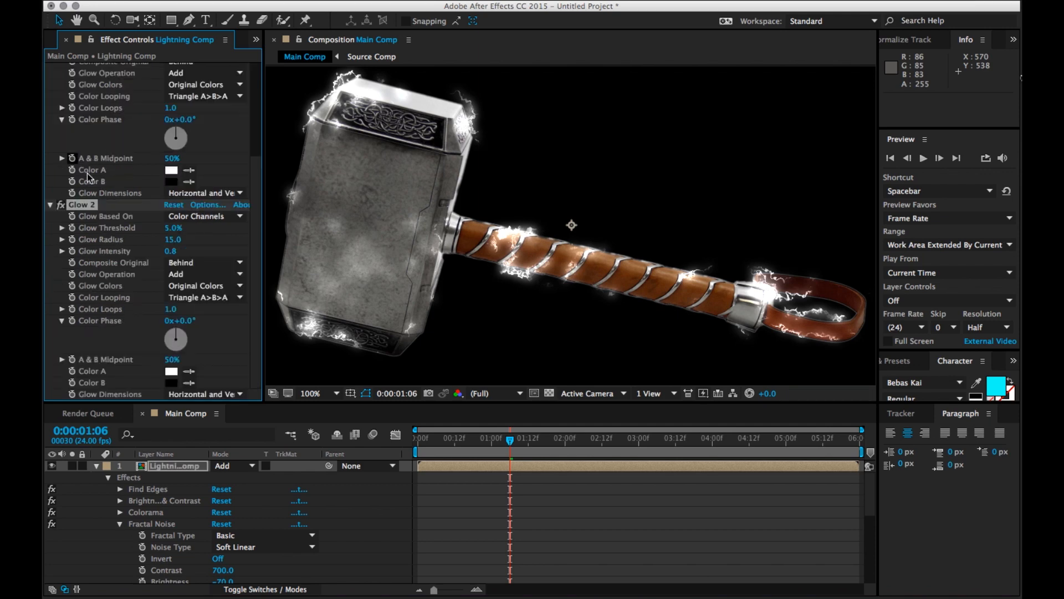
scroll(88, 172, up, 5)
click(50, 138)
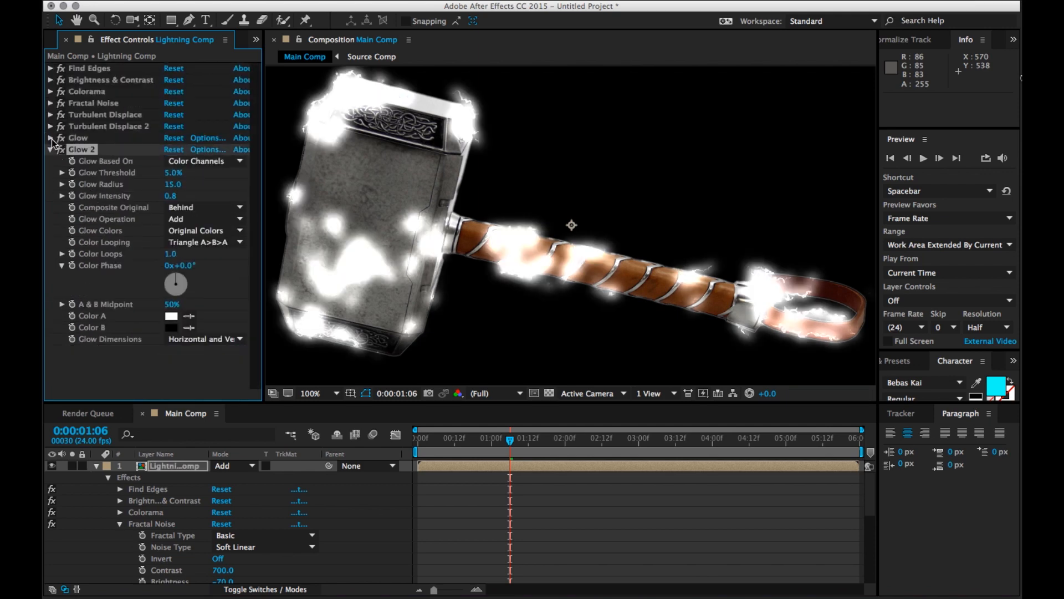
Step: Set Glow 2's Threshold to 38%, its Radius to 70 and its Intensity to 0.2
drag(173, 172, 128, 207)
drag(175, 173, 198, 173)
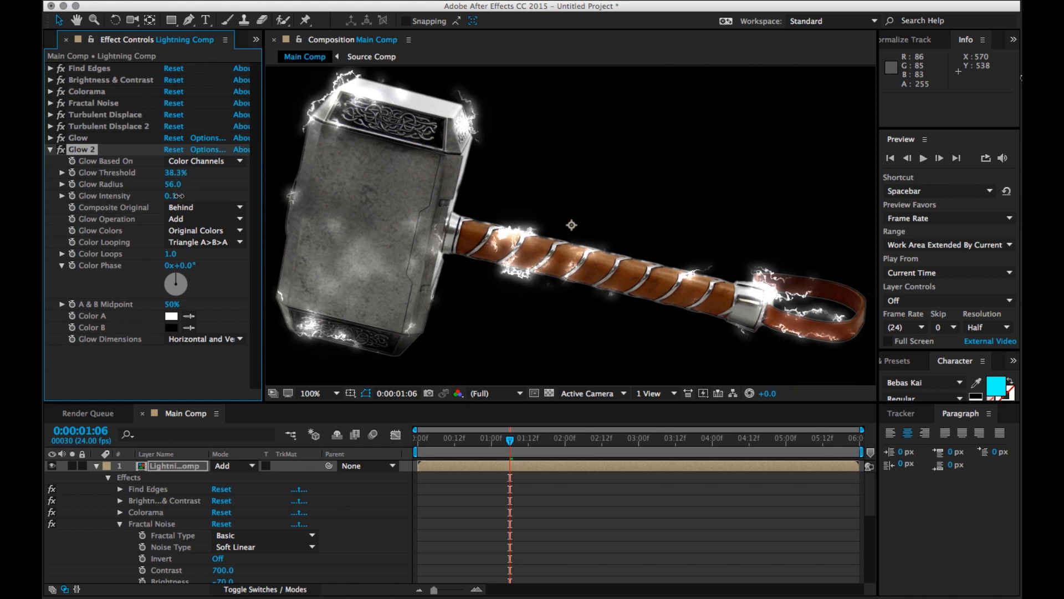
mouse_move(170, 186)
mouse_down()
mouse_move(142, 193)
mouse_move(220, 193)
mouse_move(189, 194)
mouse_up()
click(176, 172)
text(38)
key(Return)
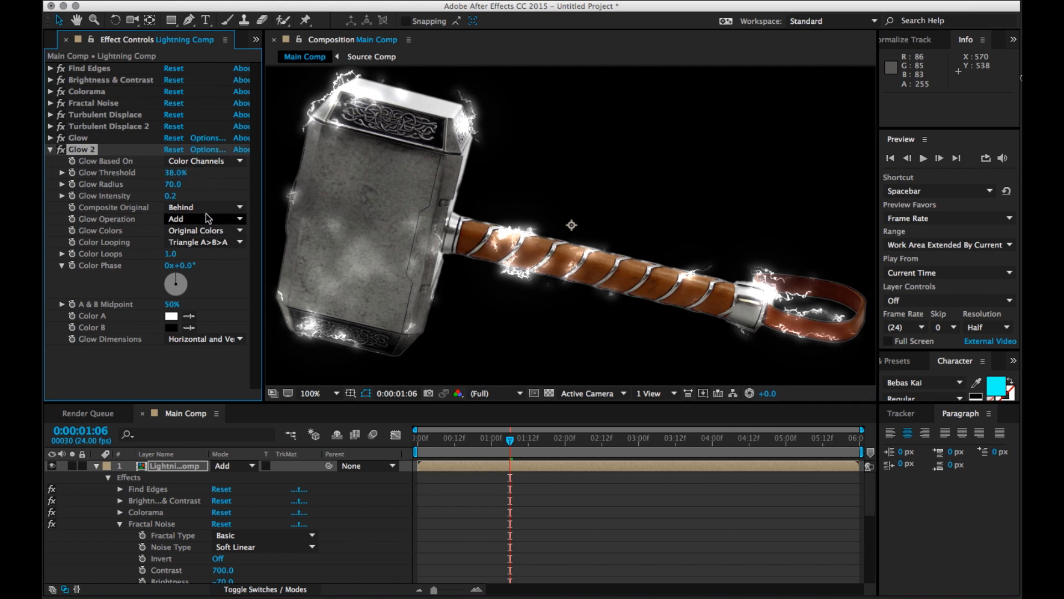
click(50, 149)
Step: Add the Tint effect to the Lightning Comp layer below Glow 2
scroll(460, 257, down, 4)
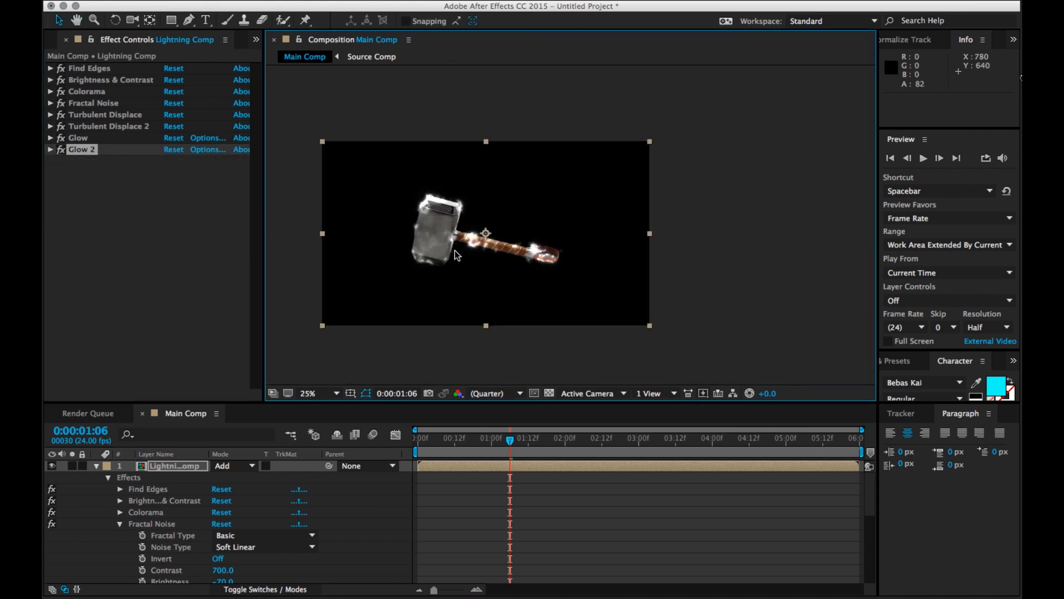
scroll(459, 255, up, 2)
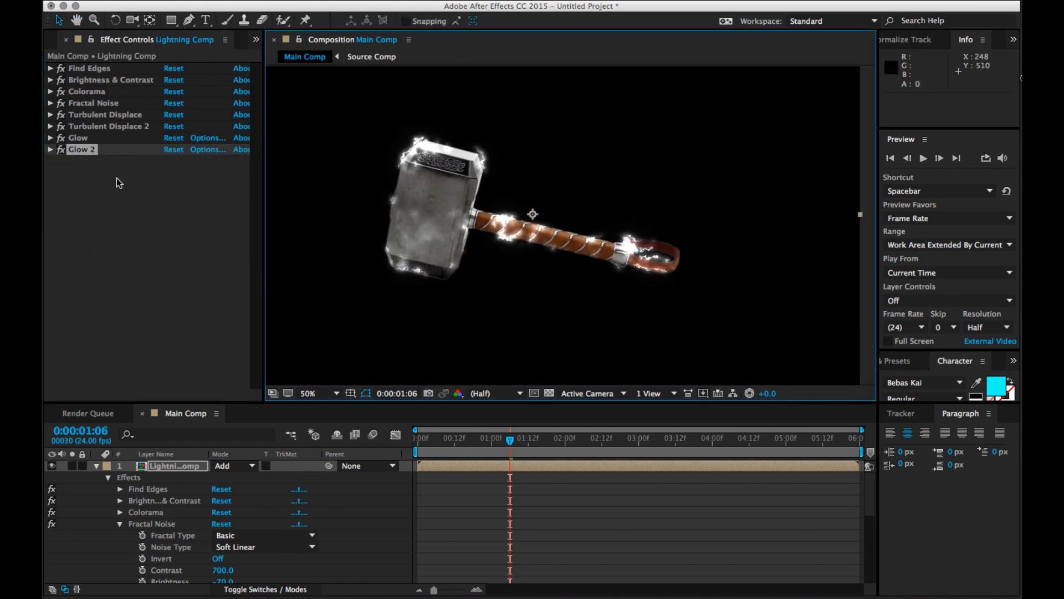
right_click(108, 183)
click(72, 195)
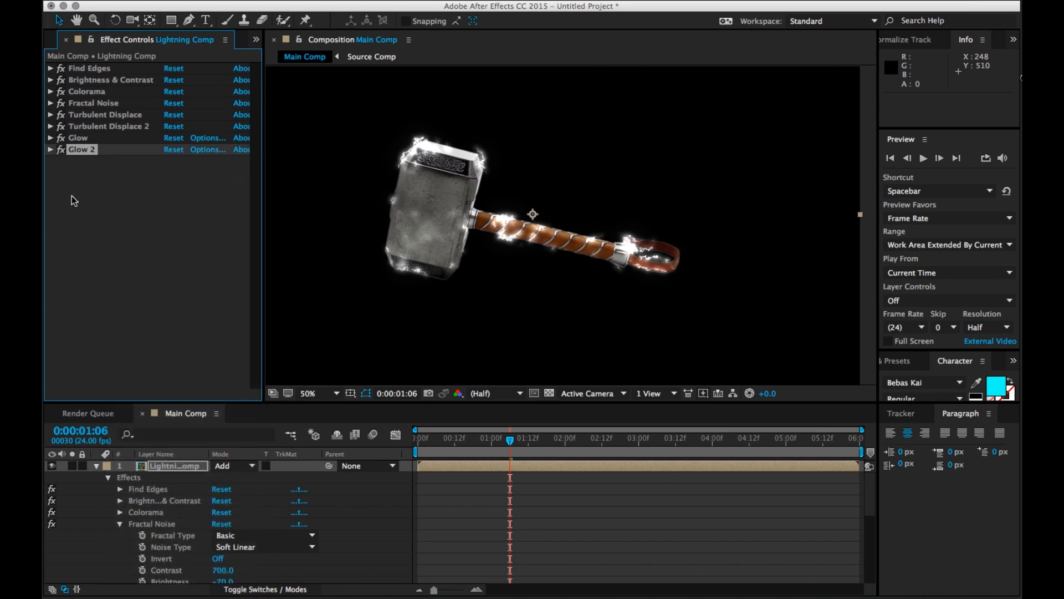
key(ctrl+space)
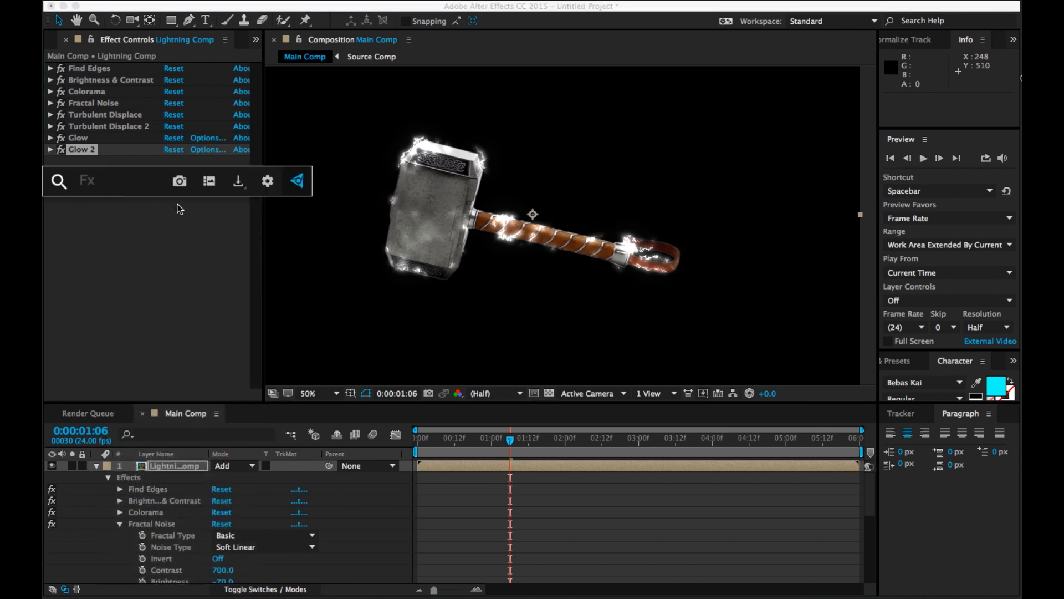
text(tm)
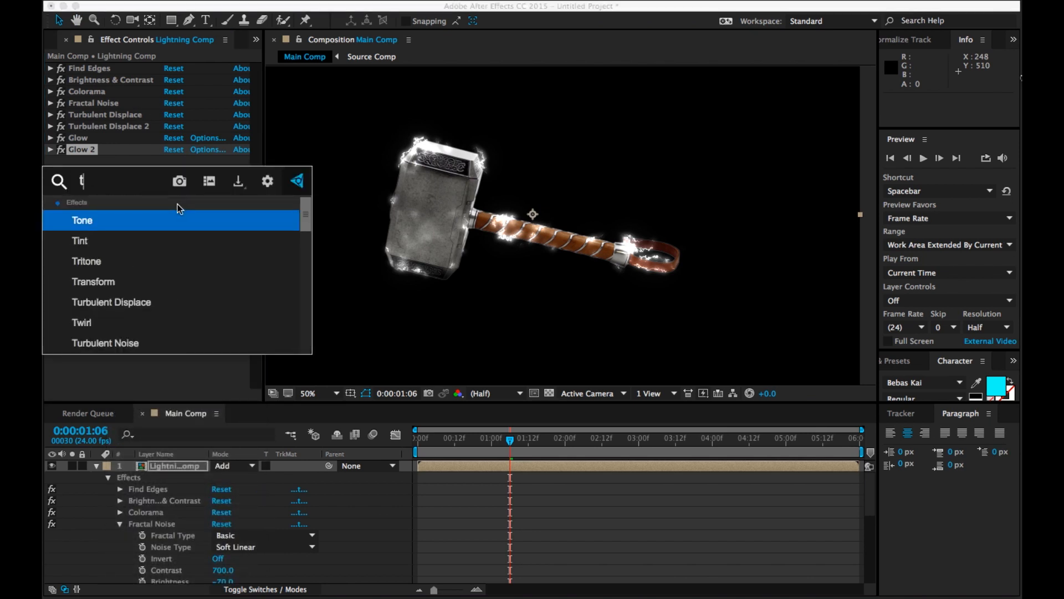
key(BackSpace)
key(BackSpace)
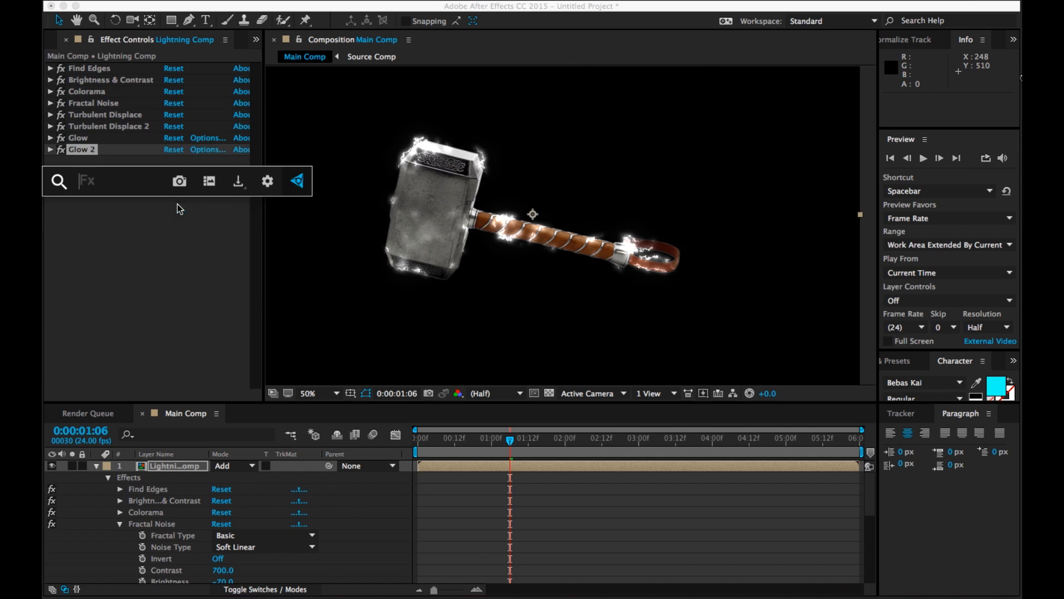
text(tint)
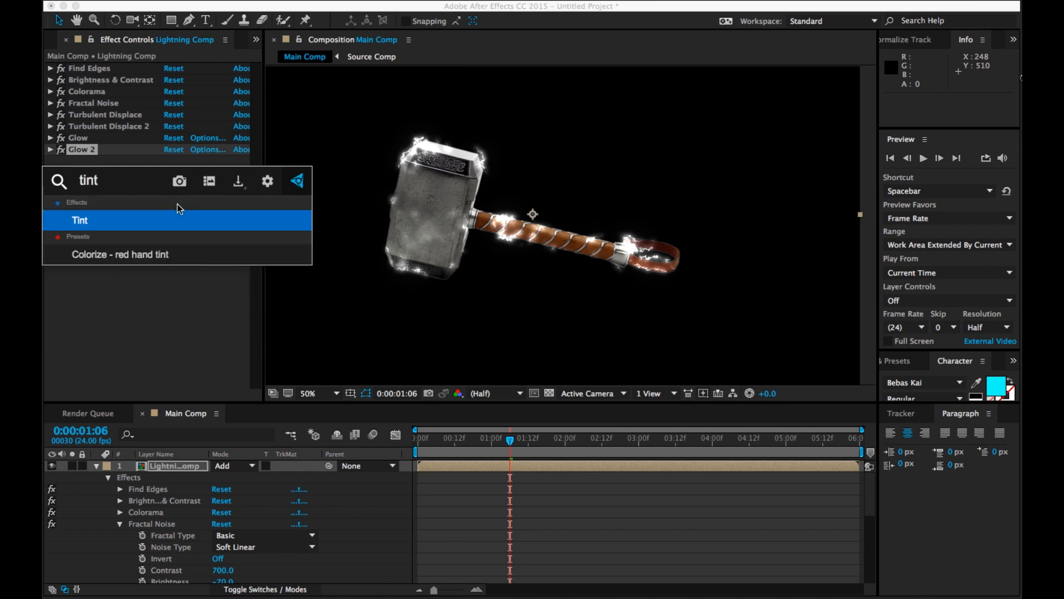
key(Return)
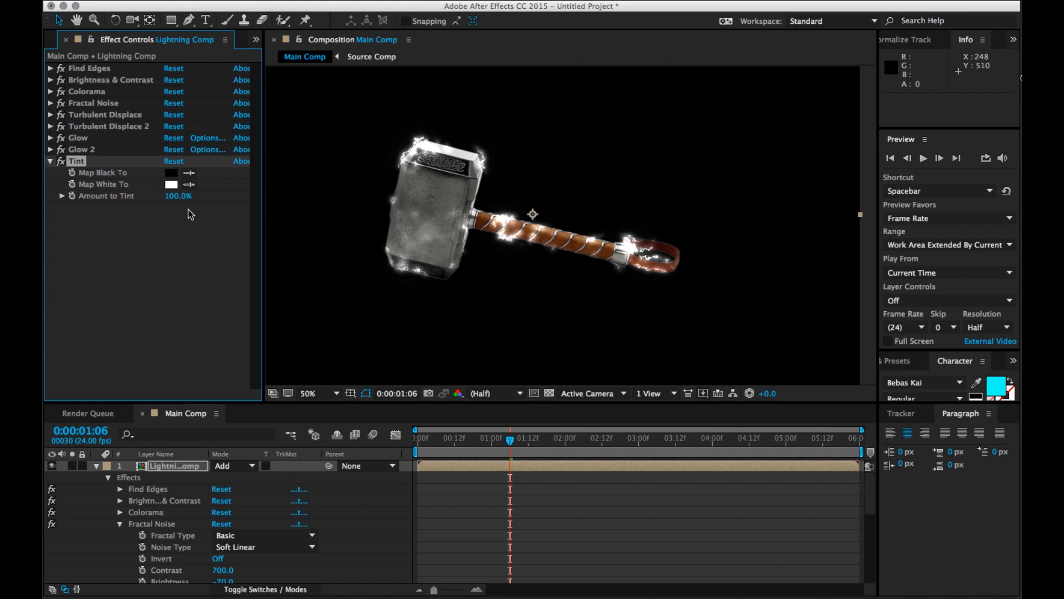
Step: Set Tint's Map White To color to light blue, hex 5DD1FF
click(171, 184)
drag(166, 215, 152, 155)
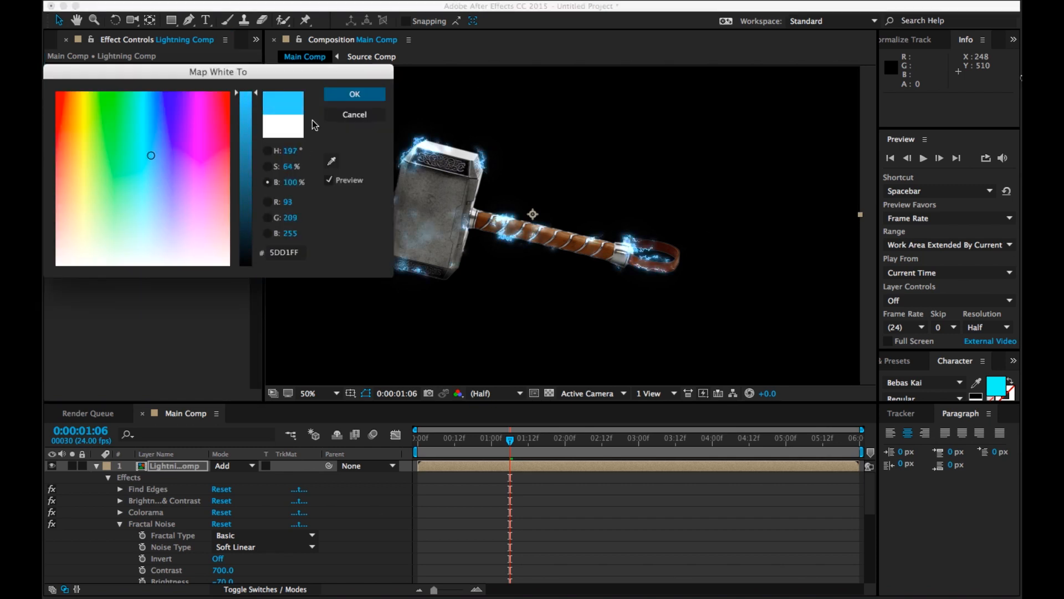
click(333, 97)
Step: Collapse the Lightning Comp layer's properties and preview the blue lightning animation from the first frame
drag(510, 440, 392, 444)
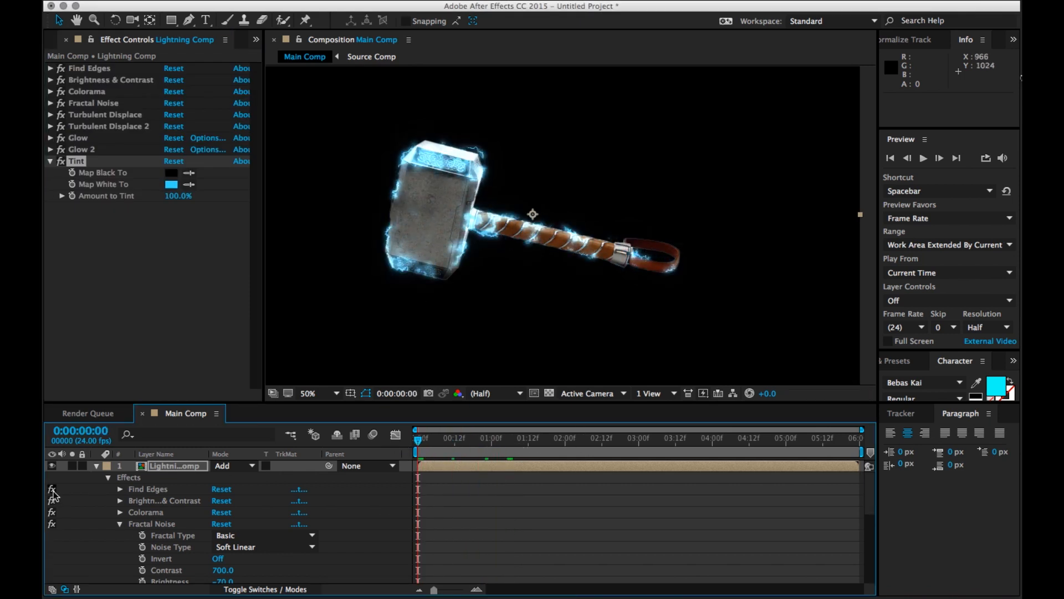
click(97, 466)
key(space)
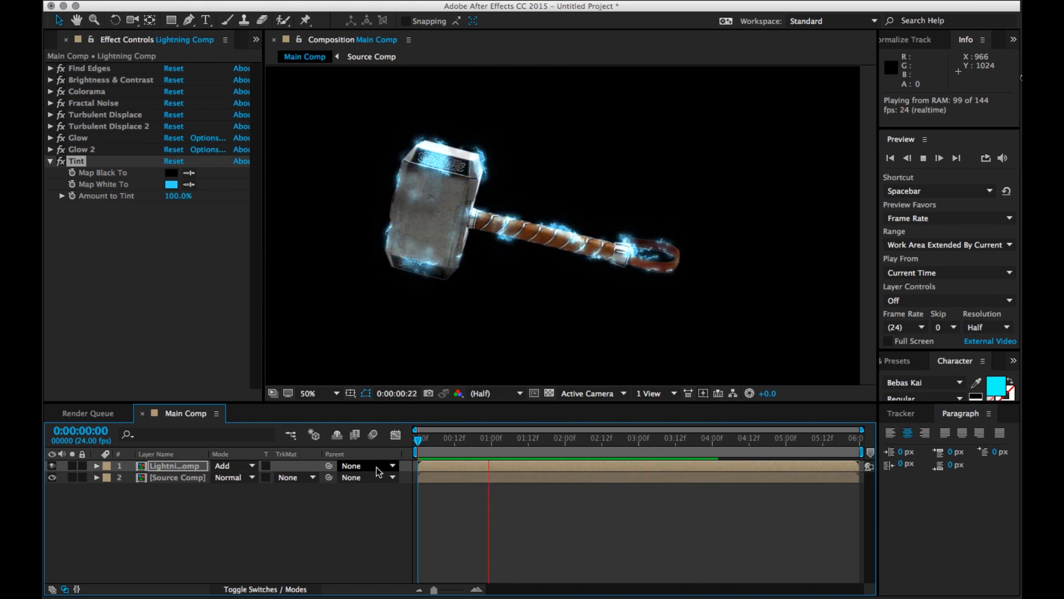
key(space)
click(270, 538)
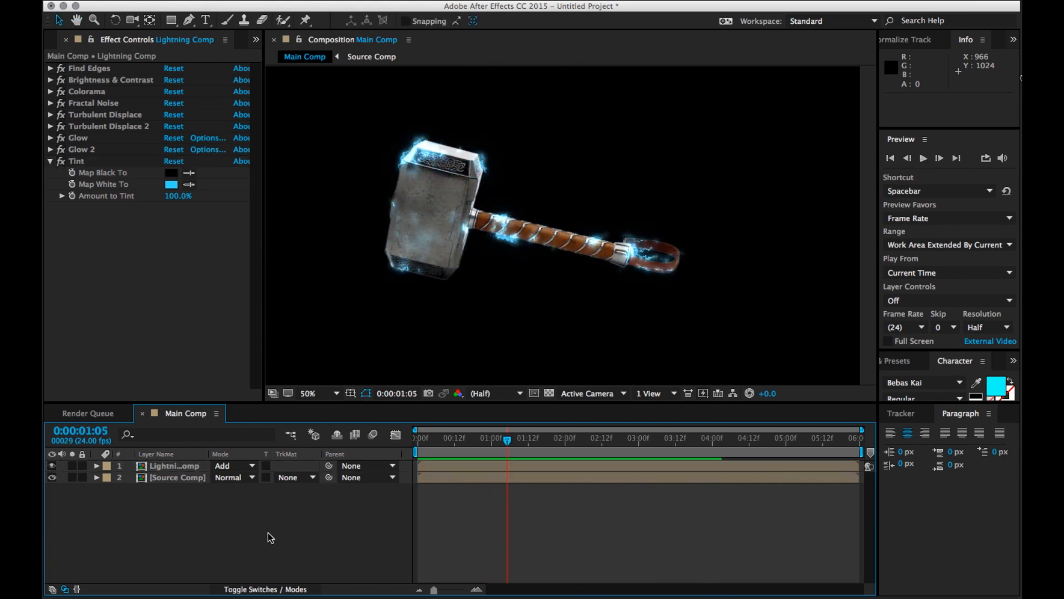
scroll(581, 256, down, 2)
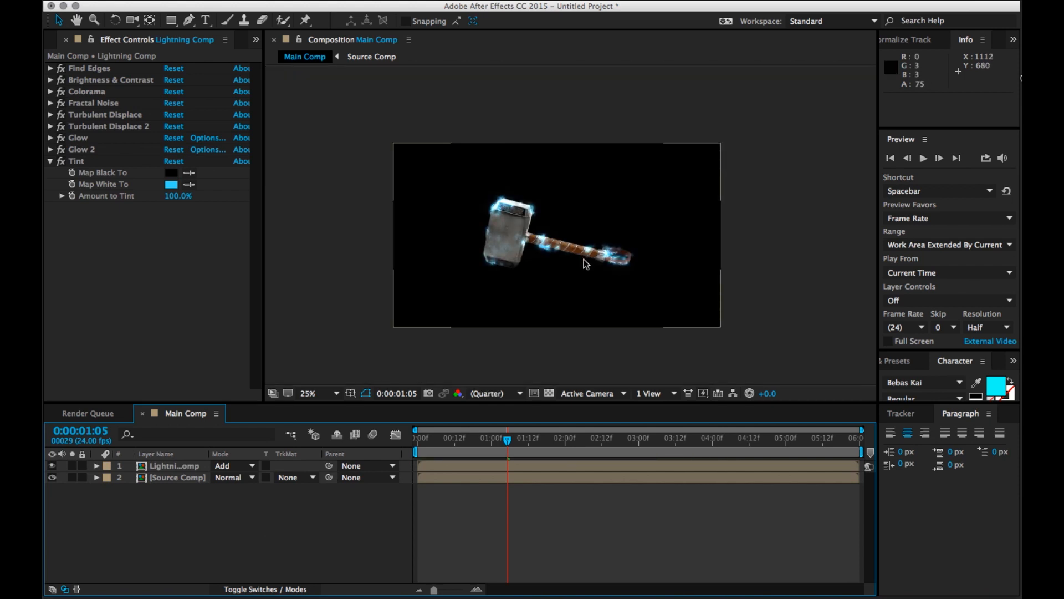
Step: Open Source Comp and add thor.PNG as a layer above image.png
click(187, 479)
double_click(186, 480)
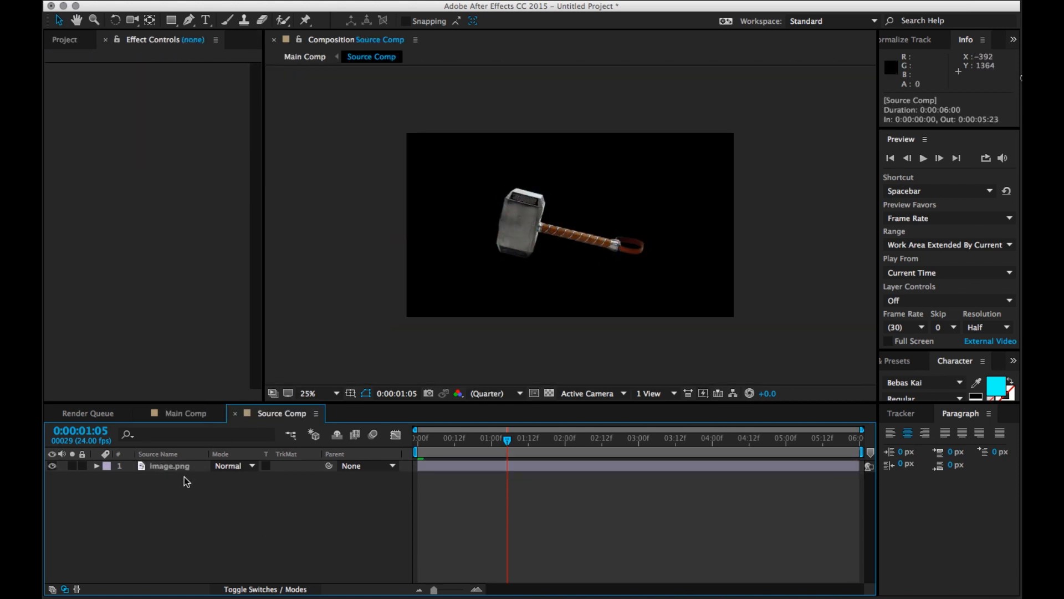
click(65, 46)
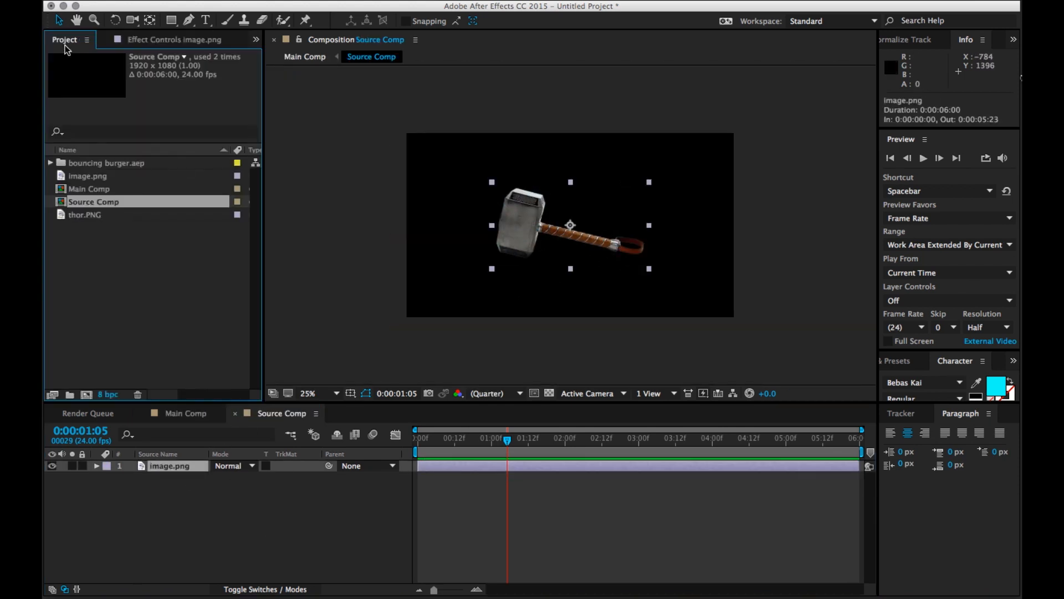
click(113, 179)
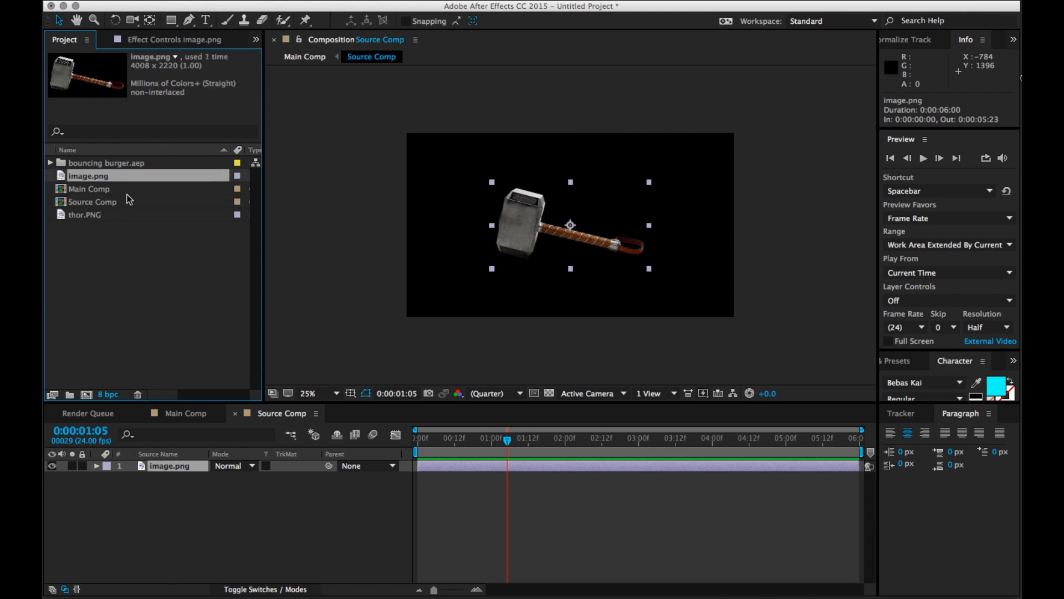
click(106, 216)
drag(100, 218, 193, 462)
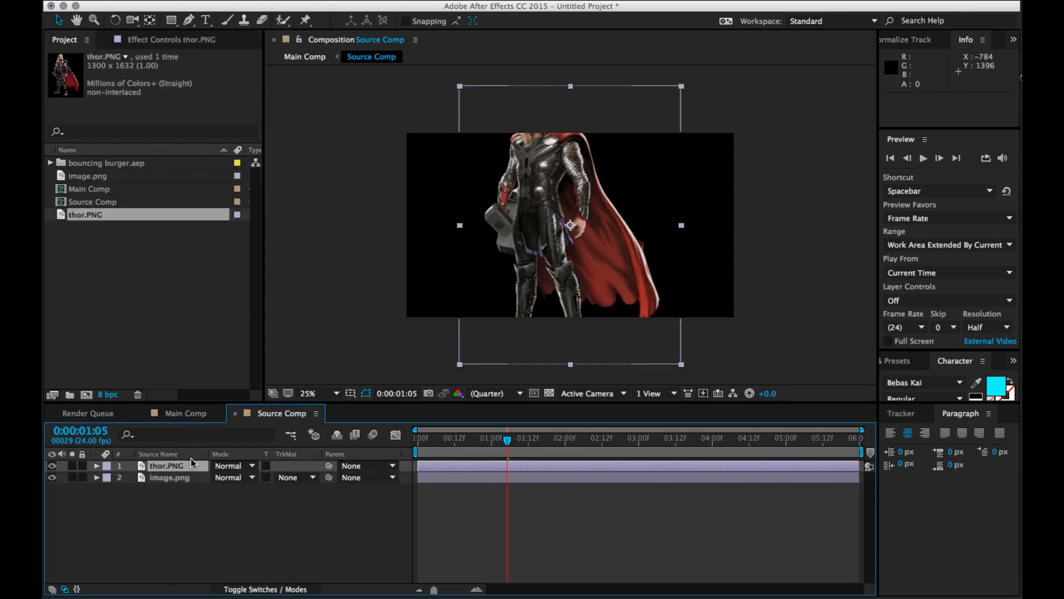
Step: Hide the image.png layer and scale the thor.PNG layer down to about 56% so the figure fits the frame
click(52, 477)
drag(681, 365, 632, 326)
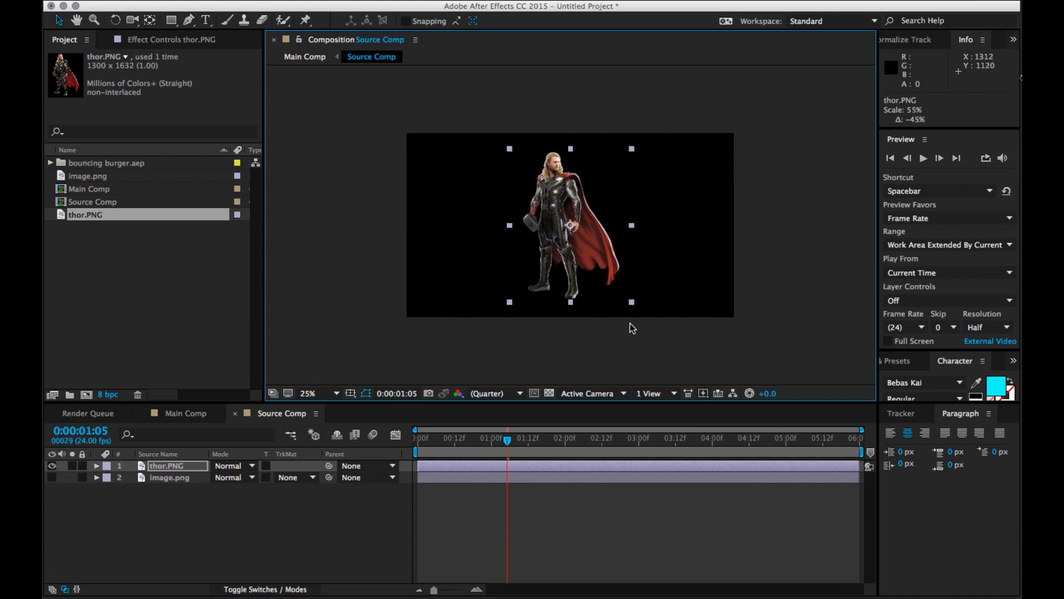
Step: Return to Main Comp and play back the lightning animation on the Thor figure near the start of the timeline
click(184, 418)
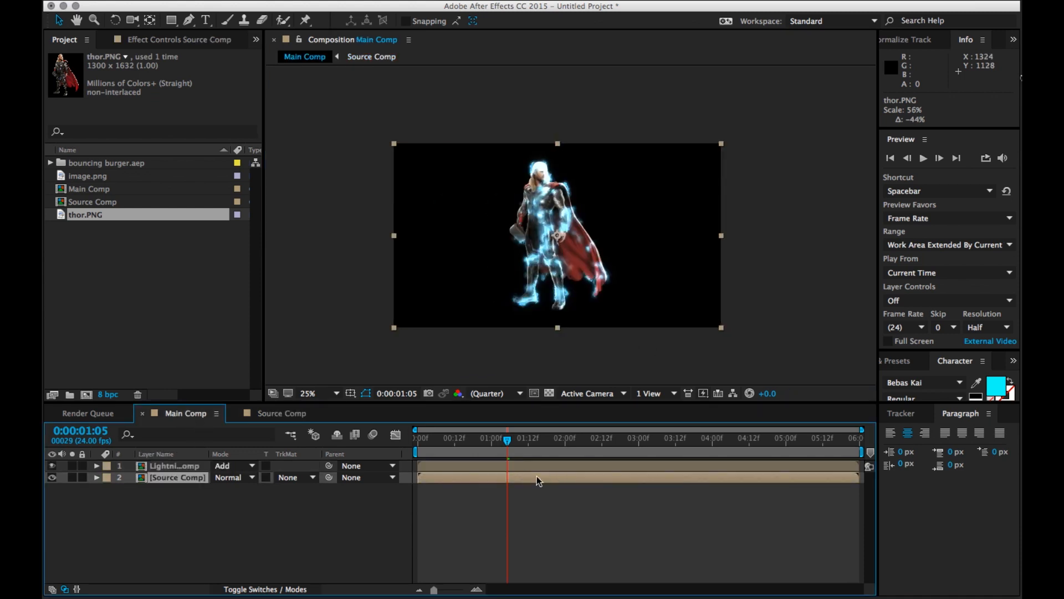
drag(473, 445, 458, 452)
key(space)
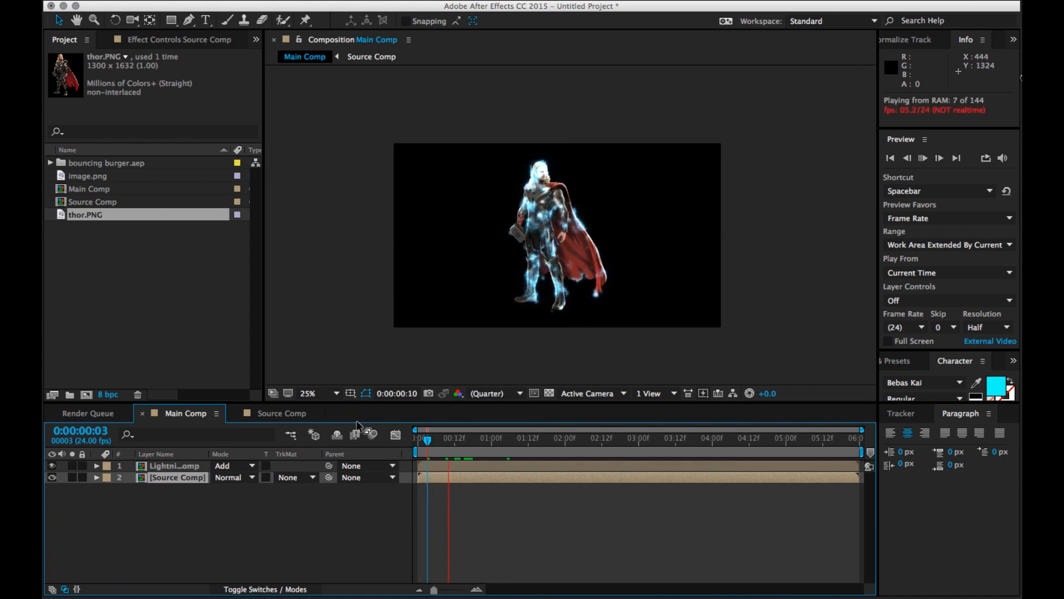
click(314, 394)
click(315, 379)
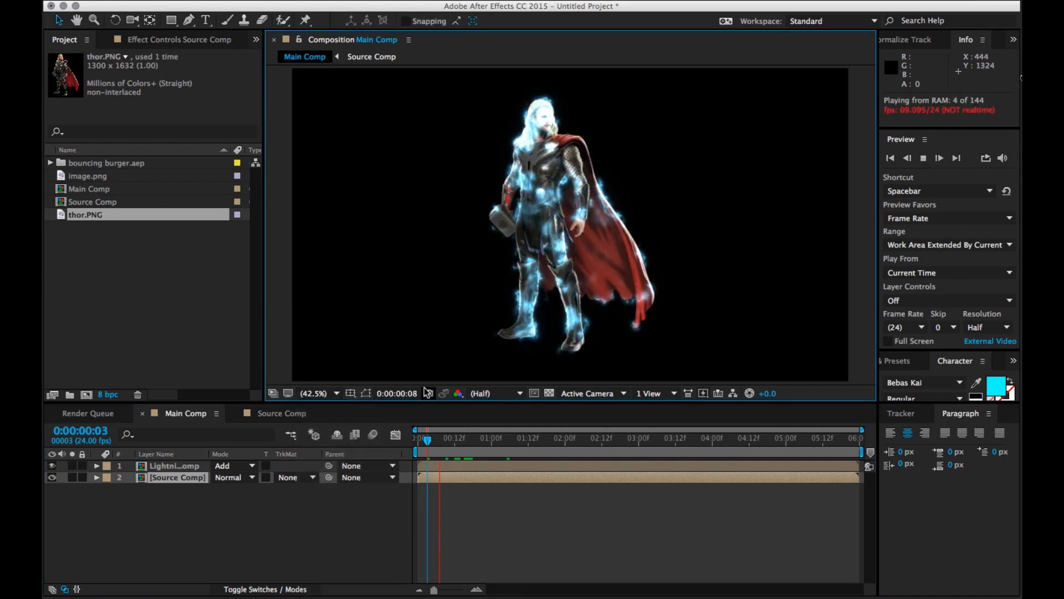
key(space)
key(space)
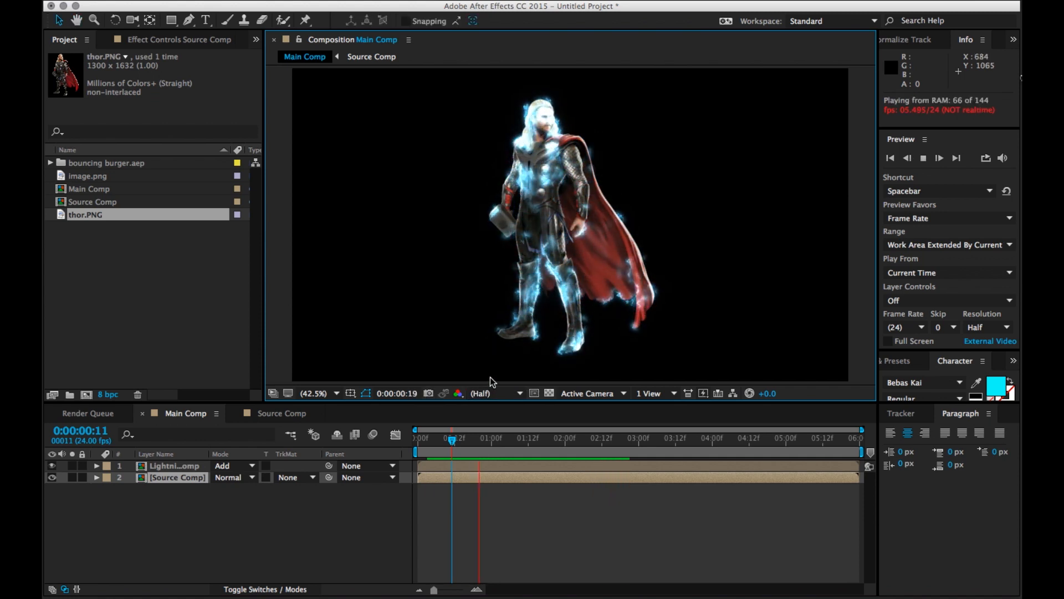
click(446, 455)
drag(436, 456, 462, 457)
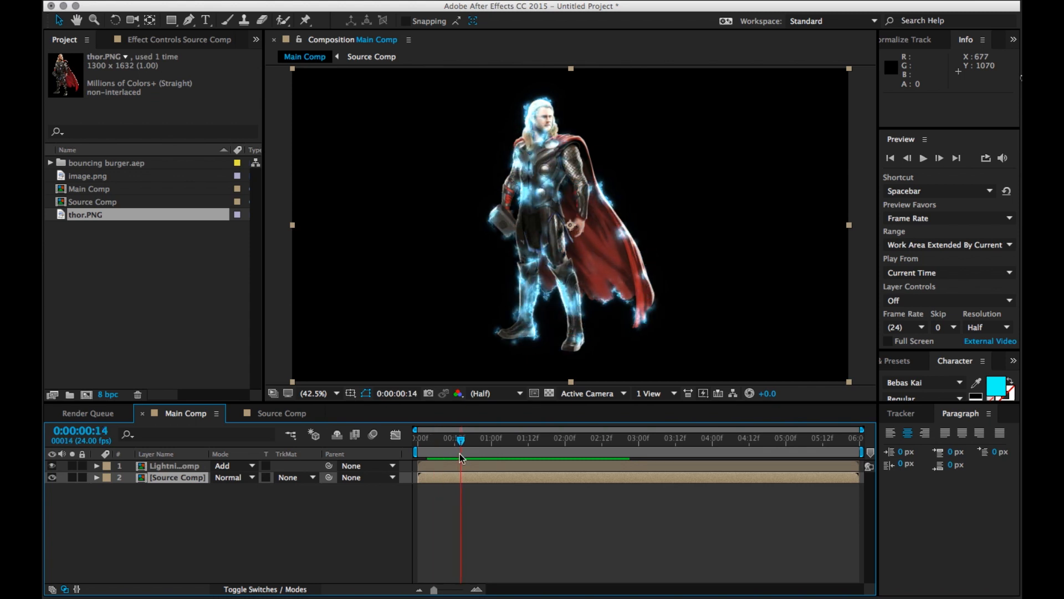
Step: In Source Comp, replace the thor.PNG layer with Comp 2 from the bouncing burger.aep folder and scrub through the burger animation
double_click(169, 480)
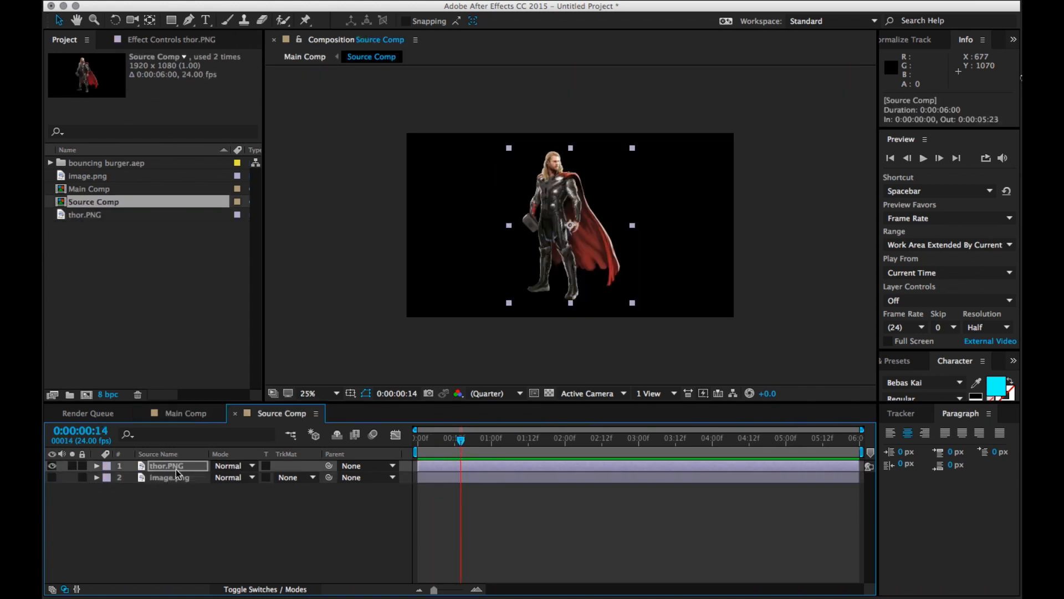
key(Delete)
click(171, 469)
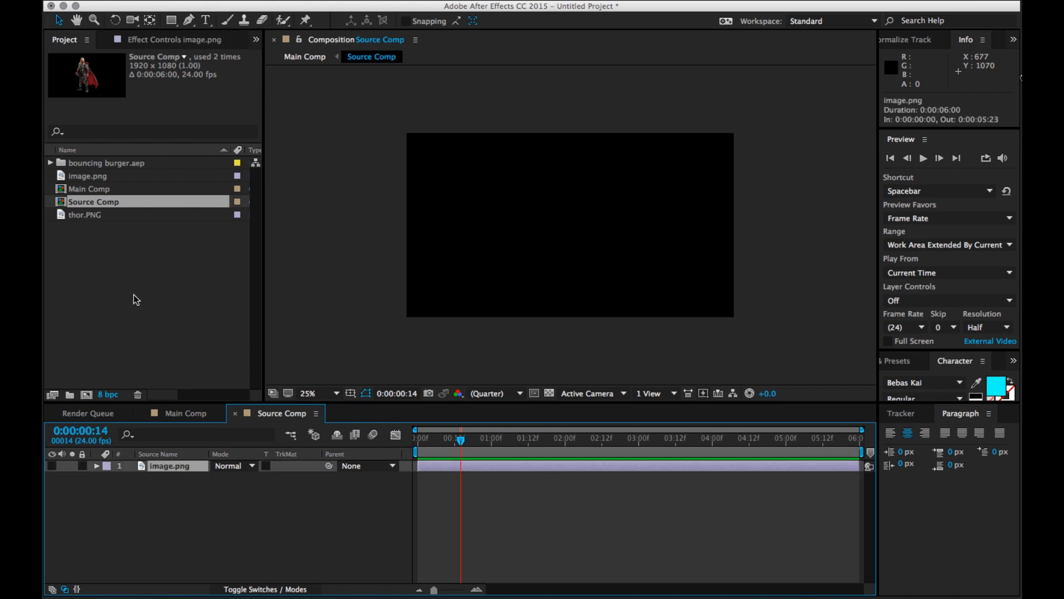
click(50, 163)
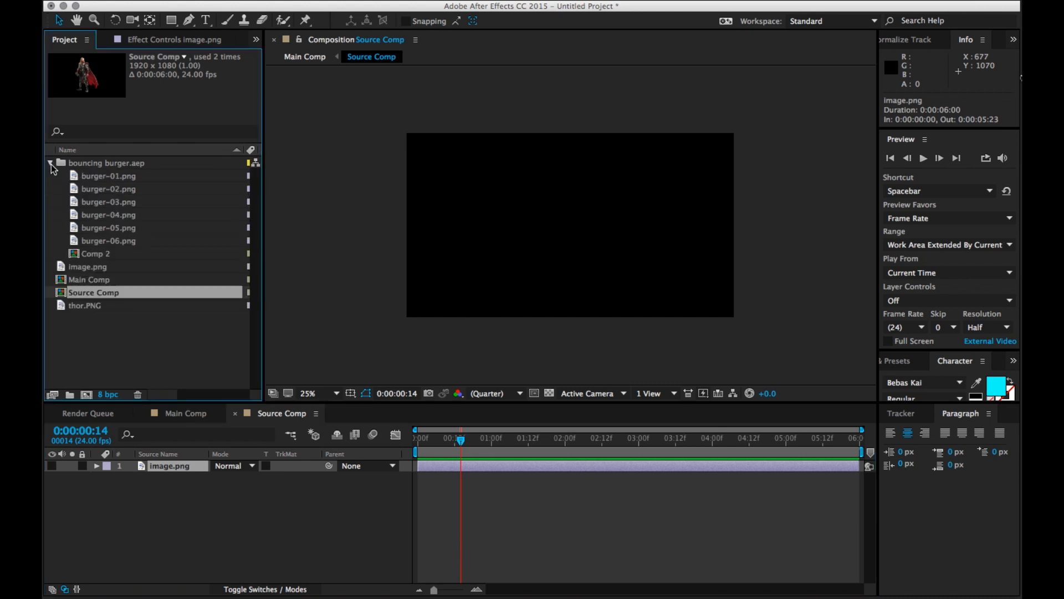
click(88, 253)
drag(99, 265, 157, 458)
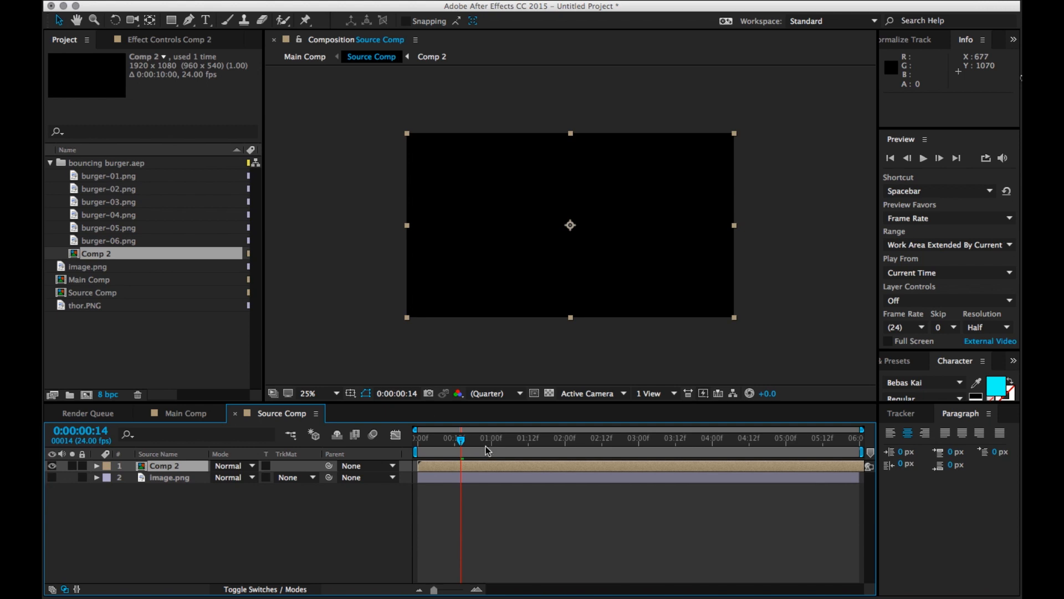
drag(461, 443, 520, 458)
drag(583, 473, 708, 515)
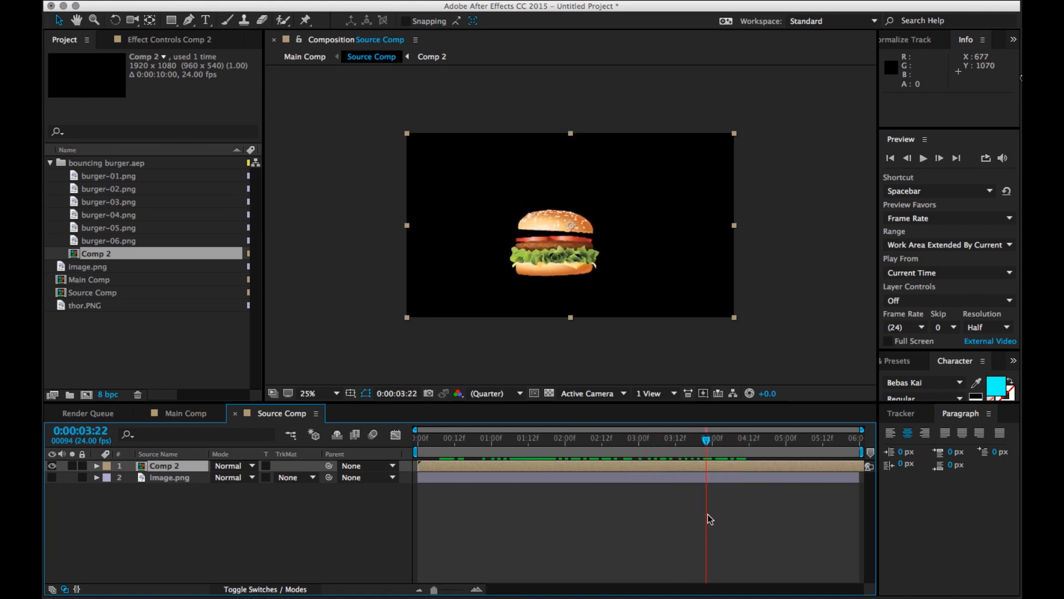
Step: Trim Main Comp's work area to 0:00:01:15 through 0:00:04:09 and preview the lightning on the burger
click(186, 414)
drag(866, 462, 741, 466)
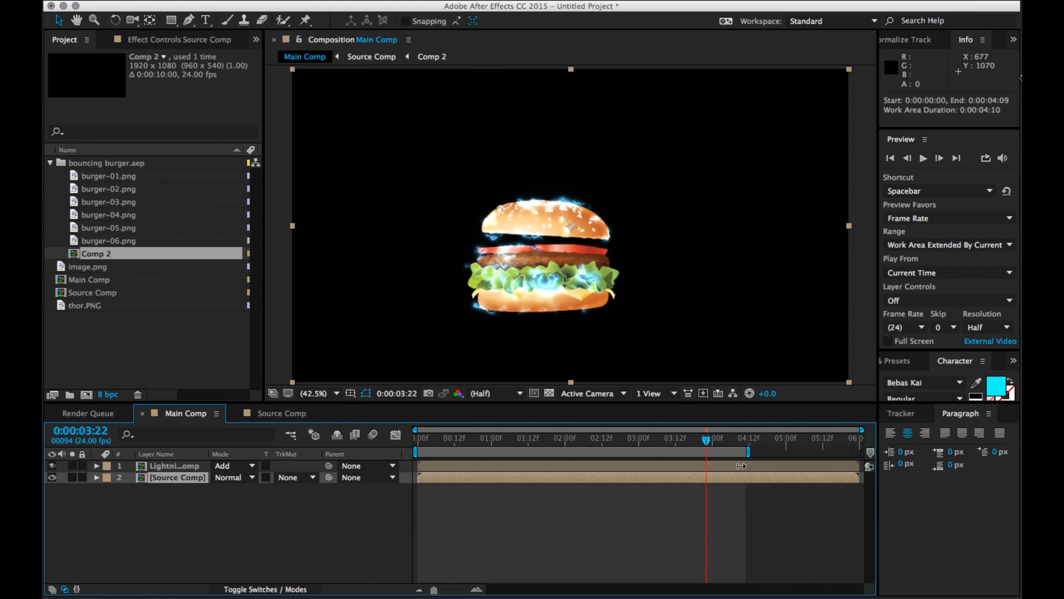
drag(419, 452, 537, 459)
click(542, 440)
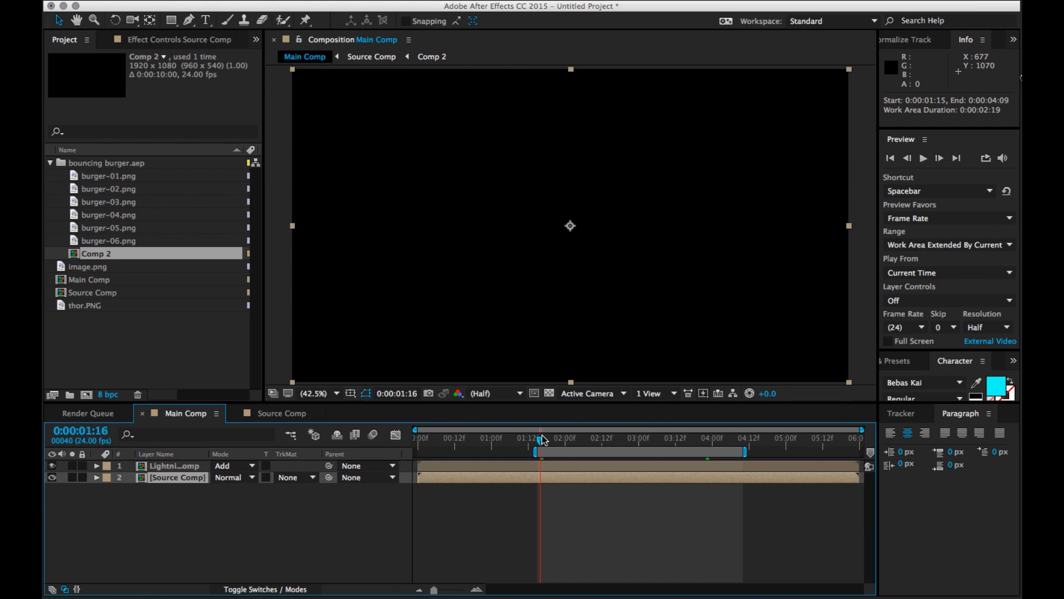
key(space)
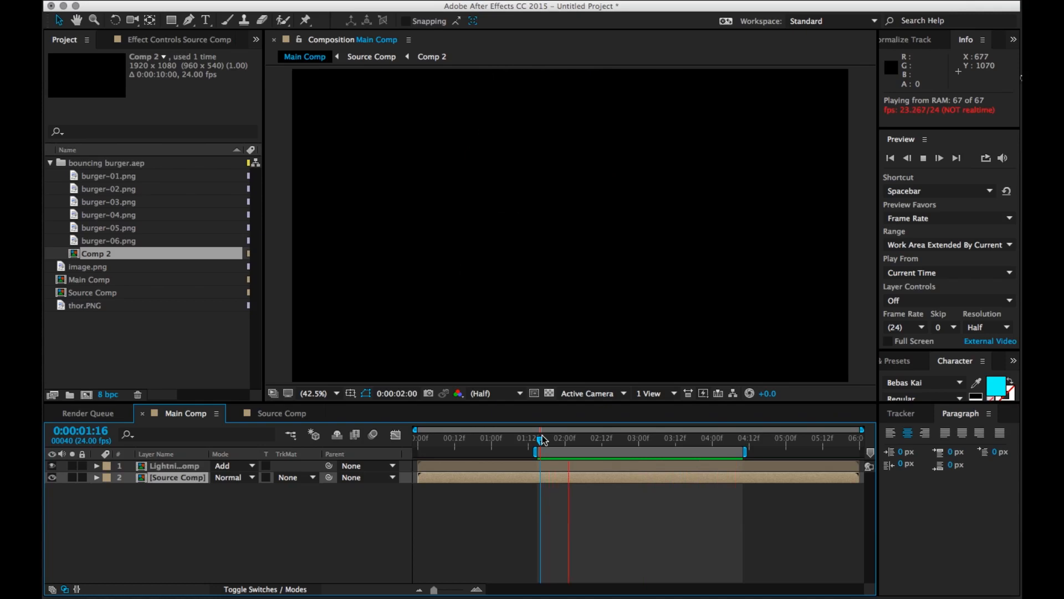
click(221, 522)
Step: Show the layer switches in Main Comp and create a black solid layer beneath the Source Comp layer
key(F4)
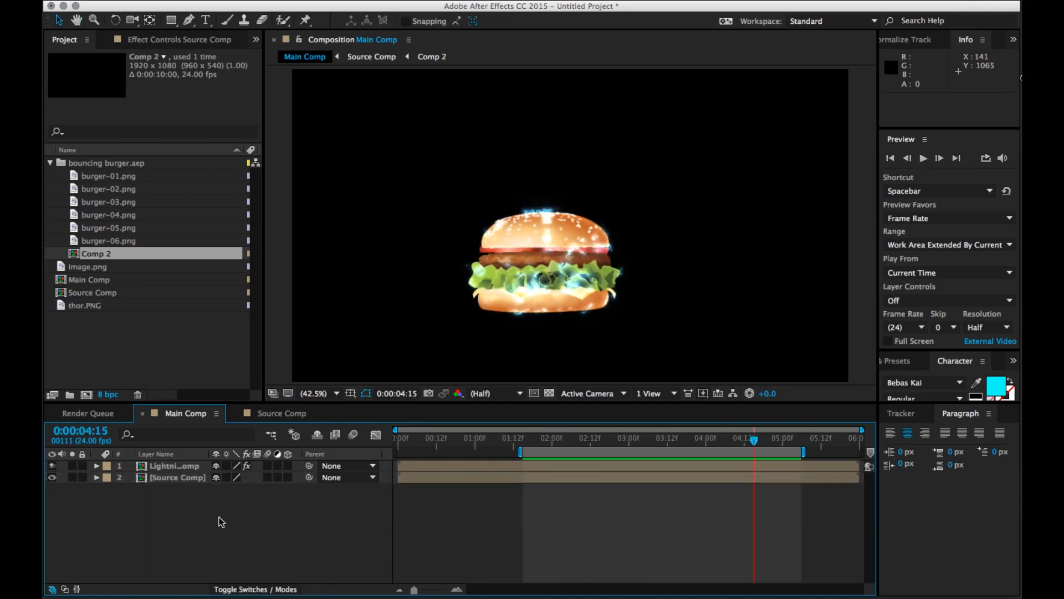
right_click(221, 521)
mouse_move(285, 471)
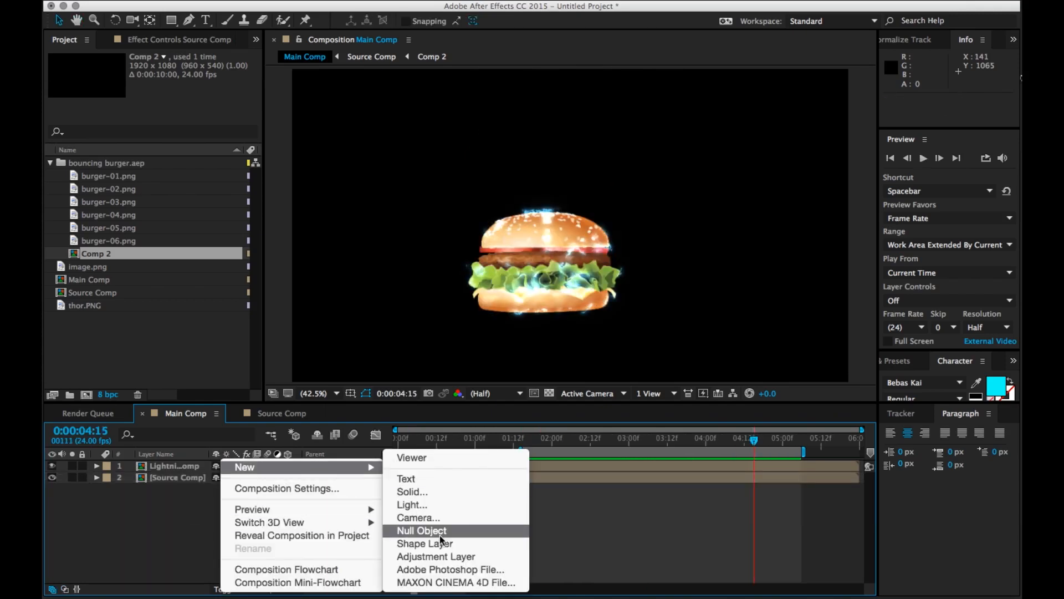
click(437, 494)
click(316, 333)
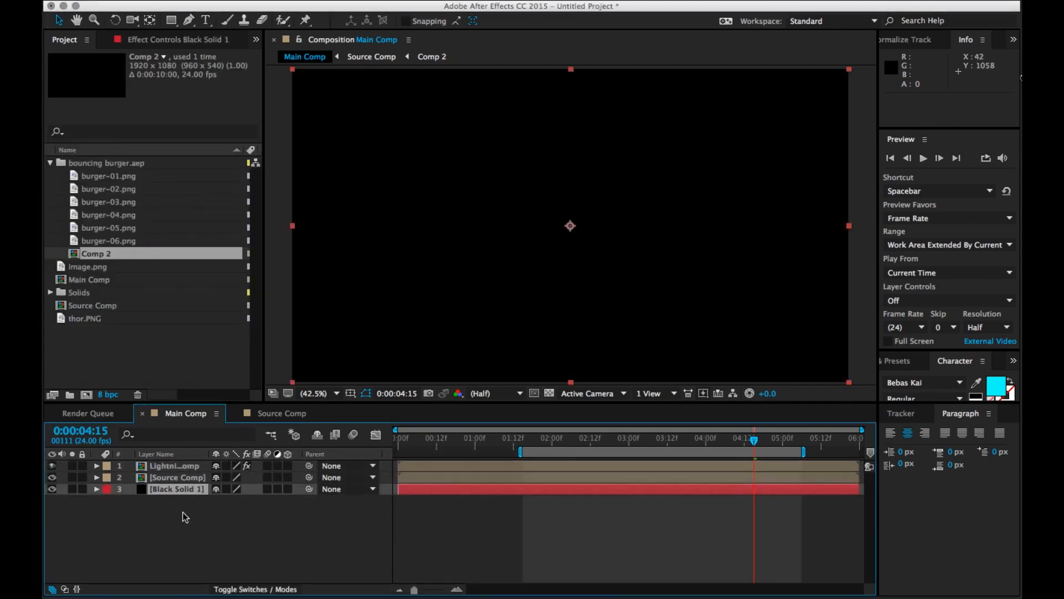
Step: Apply Gradient Ramp to the black solid, swap its start and end colors, and set the shape to Radial Ramp
key(ctrl+space)
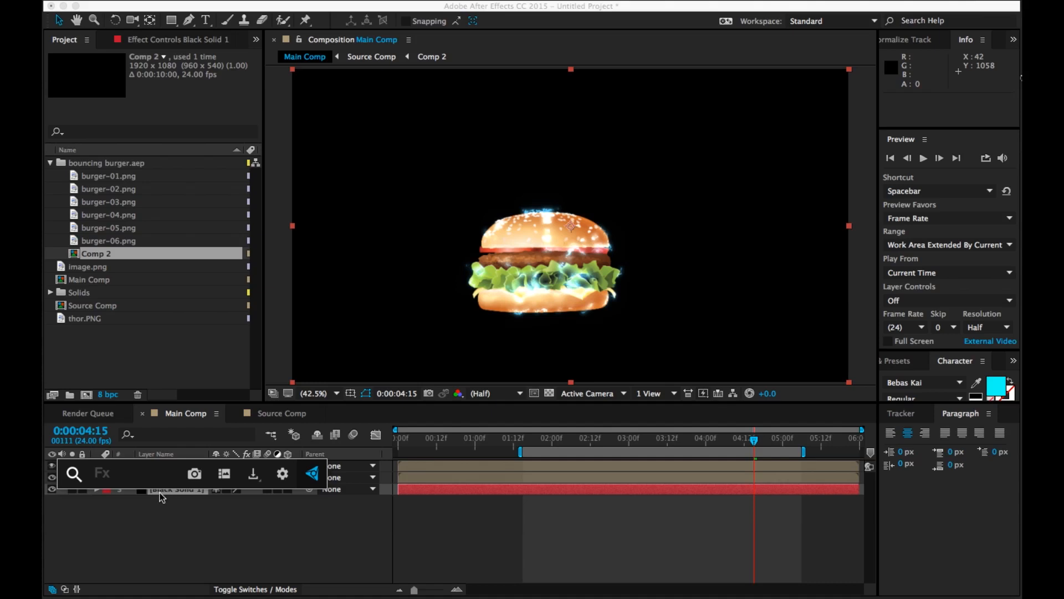
text(ramp)
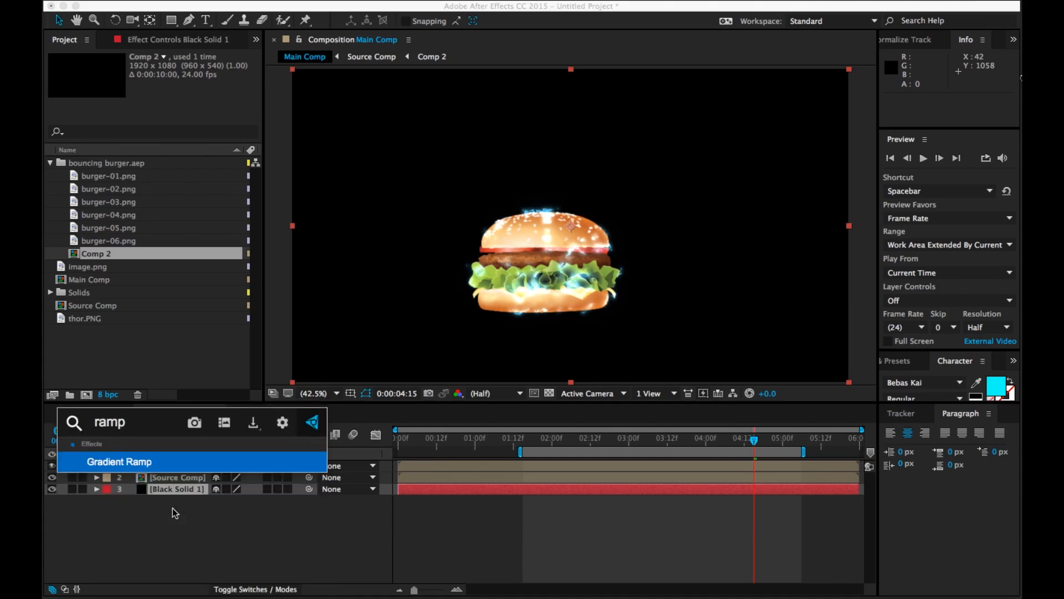
key(Return)
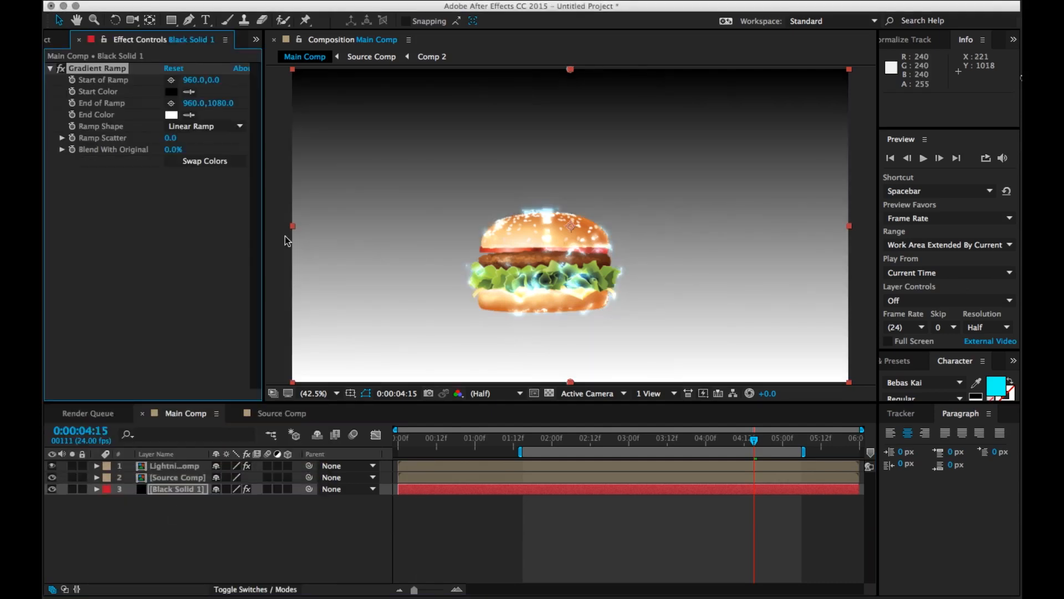
click(215, 158)
click(195, 126)
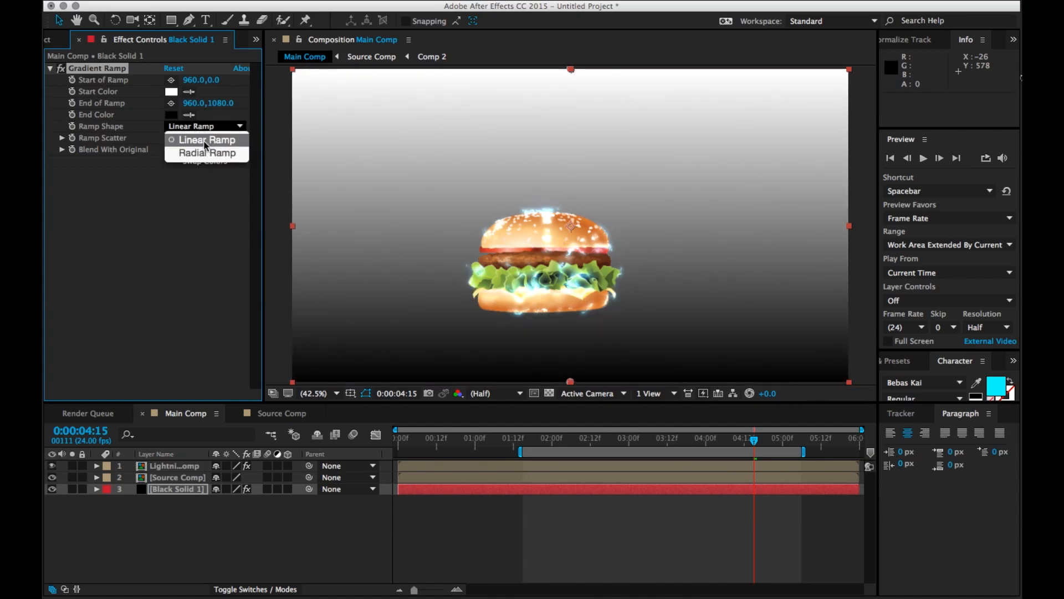
click(207, 153)
Step: Set the gradient ramp's start color to dark blue 173E70
scroll(484, 230, down, 4)
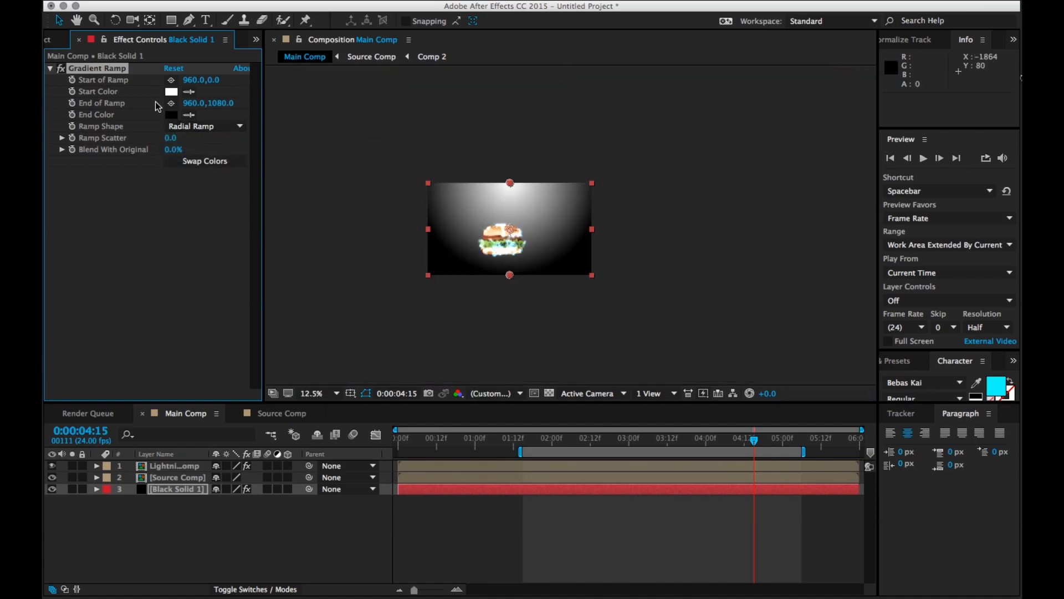
click(172, 92)
drag(143, 172, 159, 131)
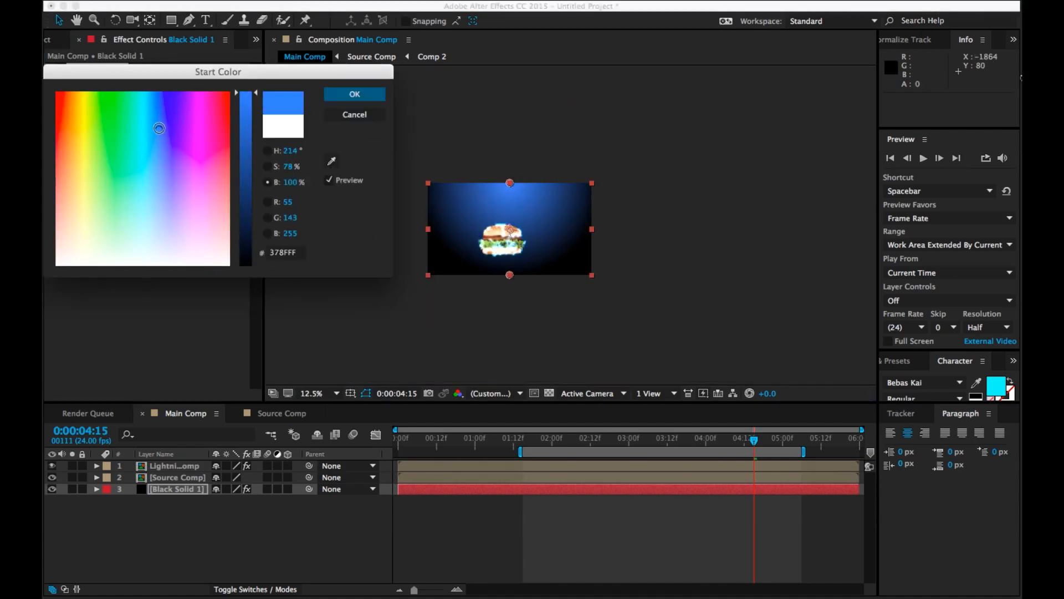
drag(240, 131, 251, 183)
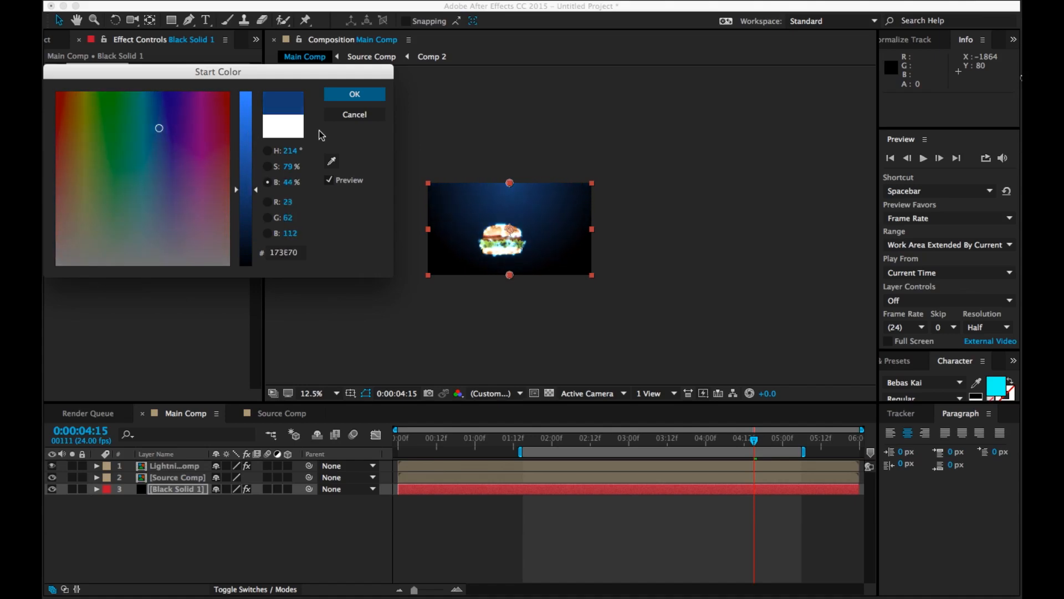
click(354, 95)
Step: Set the gradient ramp's end color to a very dark navy blue
click(172, 115)
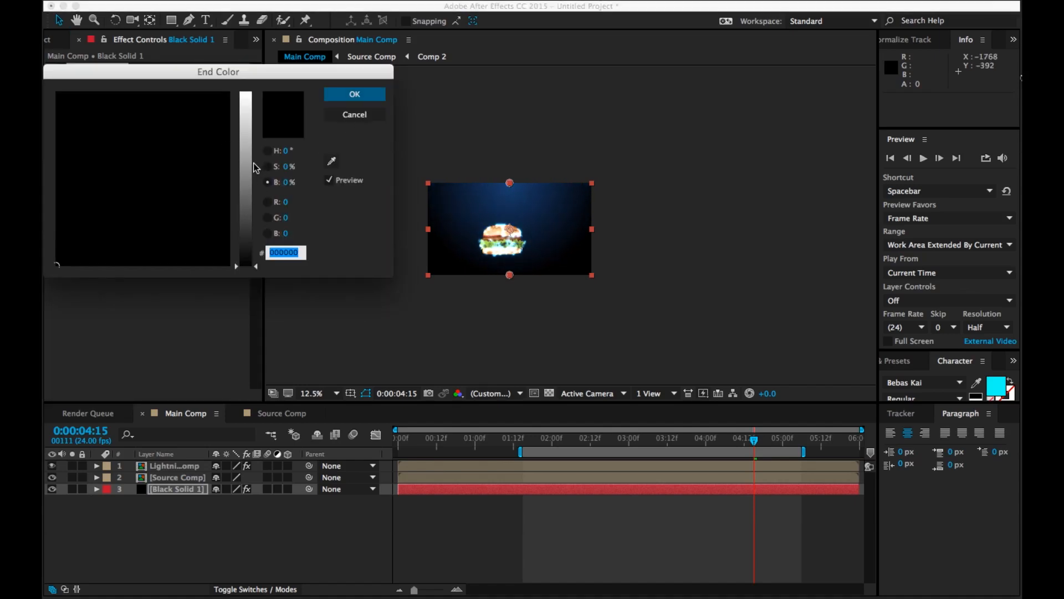
drag(248, 167, 248, 91)
drag(165, 130, 157, 92)
drag(247, 111, 242, 244)
click(366, 94)
Step: Reposition the ramp's start point to about 2496, -864 and its end point to about 280, 944, then deselect the solid
drag(509, 183, 538, 187)
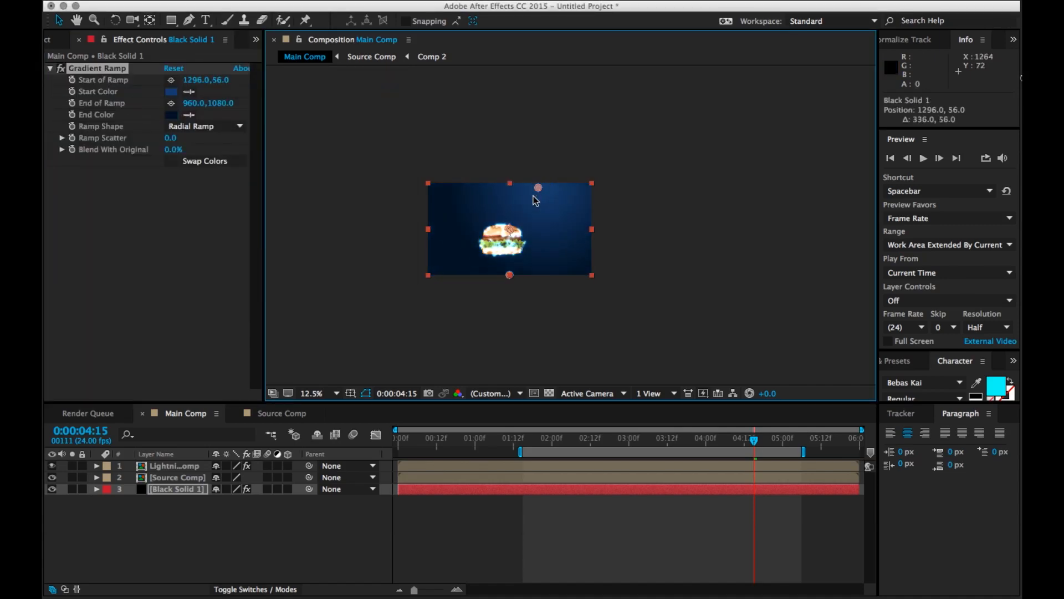
drag(423, 288, 416, 289)
drag(537, 188, 641, 117)
drag(418, 288, 446, 269)
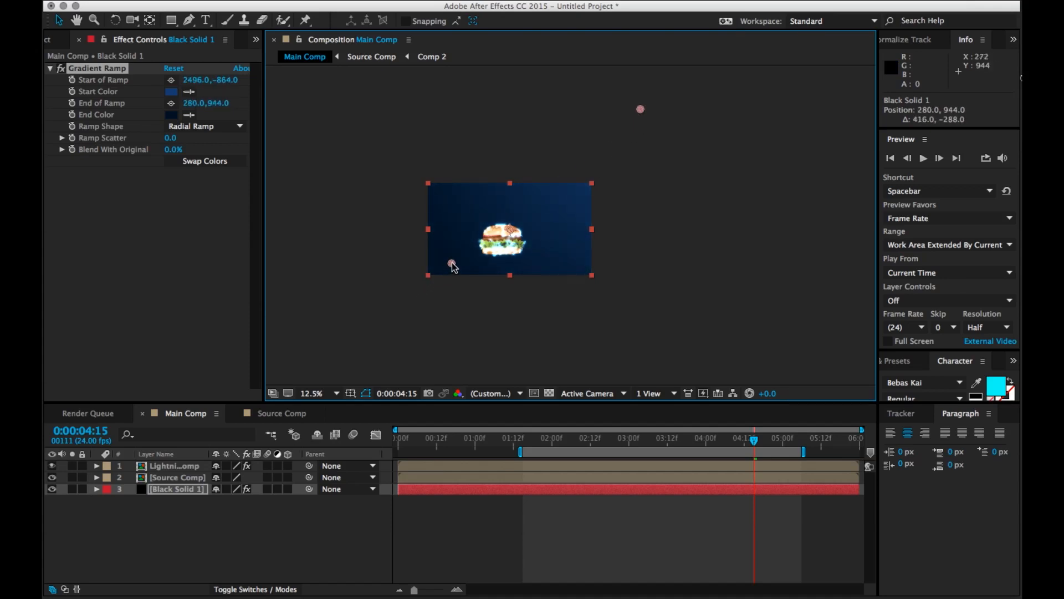
click(501, 296)
Step: Fit the composition in the viewer and preview the burger over the gradient background from 0:00:01:15
click(323, 394)
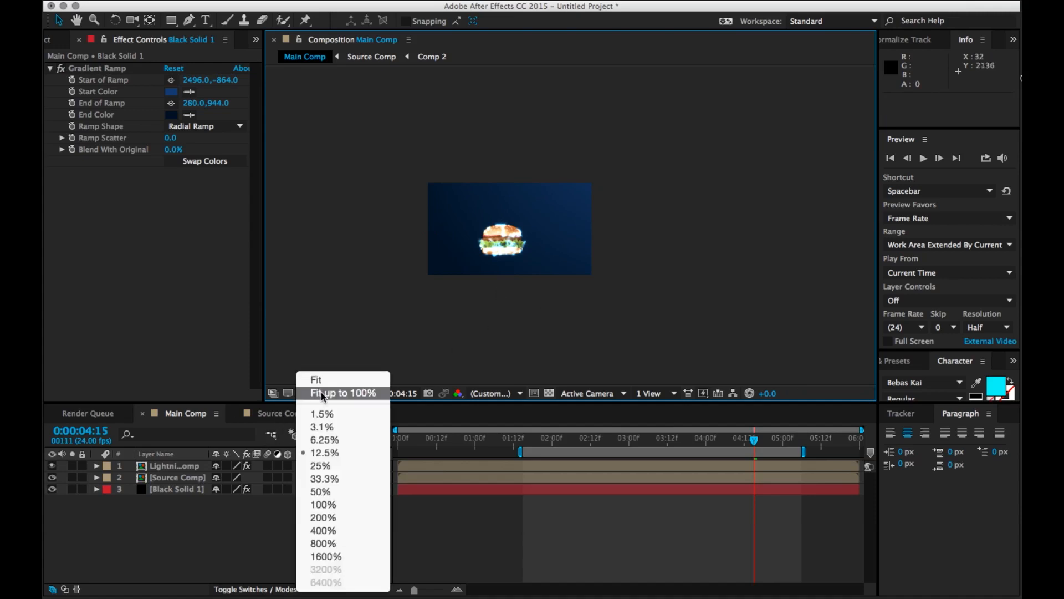
click(378, 388)
click(522, 444)
key(space)
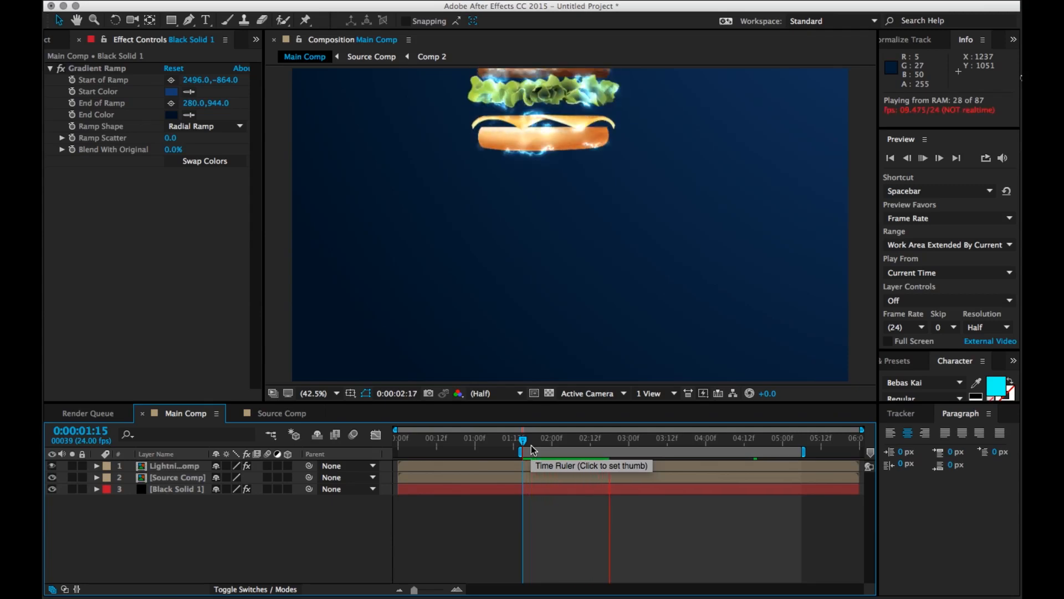
Step: Enable motion blur for Main Comp and its lightning and Source Comp layers, and preview the animation from 0:00:01:15
click(350, 437)
click(278, 466)
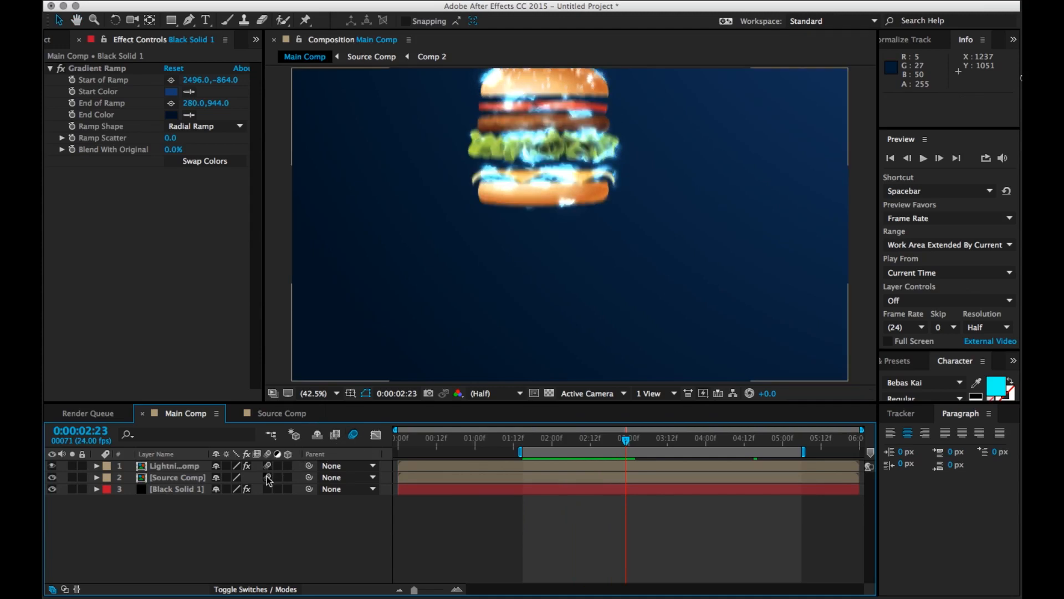
click(523, 440)
key(space)
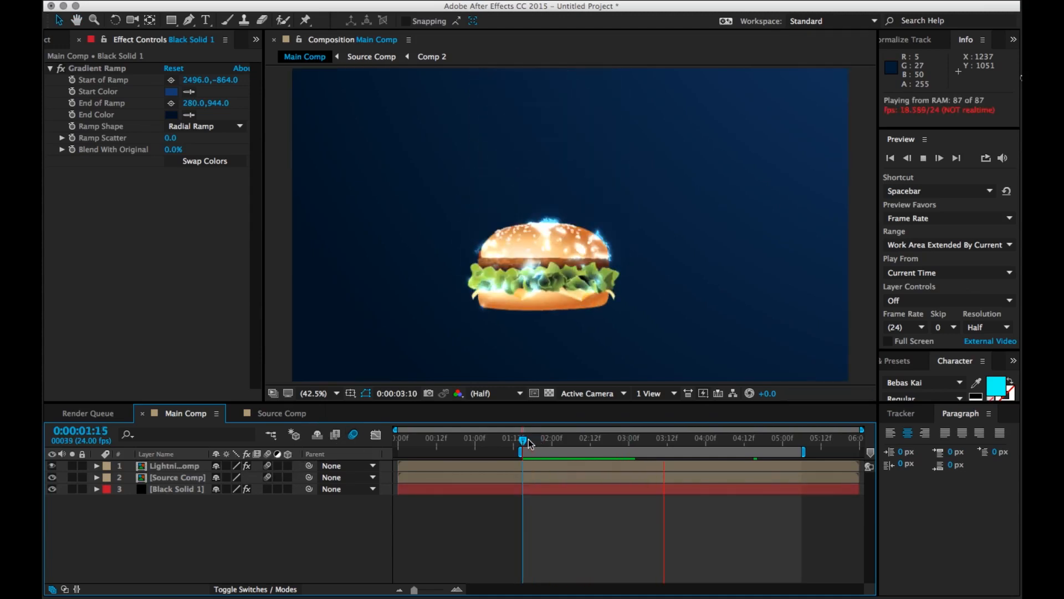